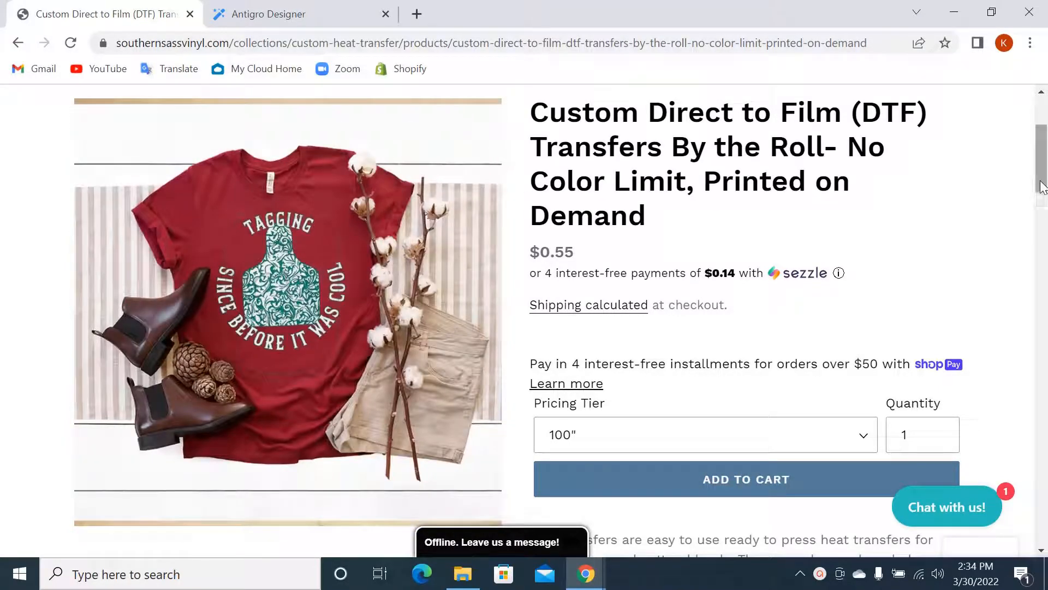
Switch from the DTF transfer product page to the Antigro Designer and start a design with 1 sheet.
drag(1042, 172, 1041, 231)
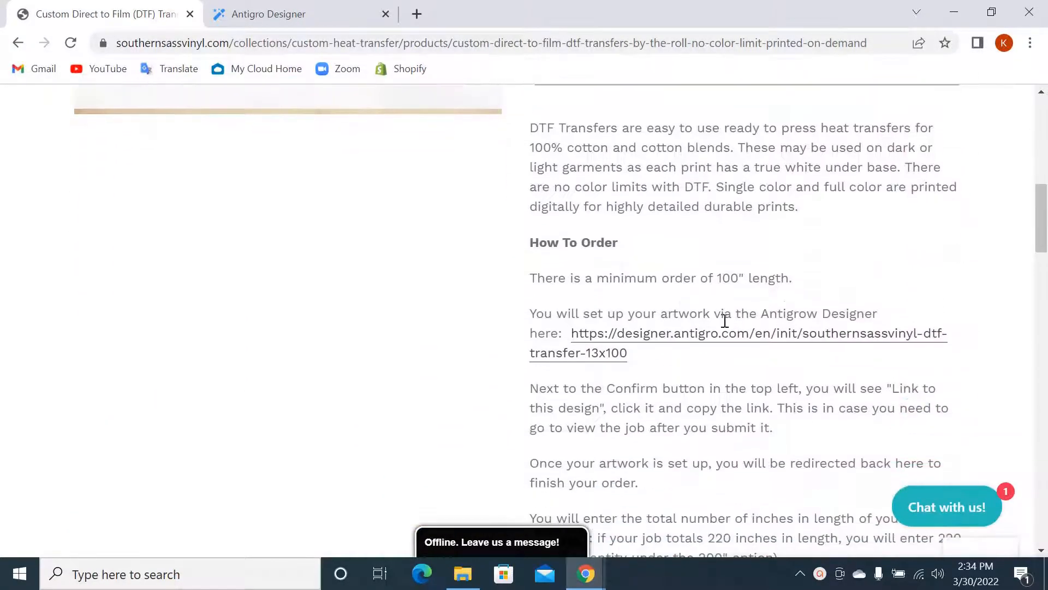
scroll(524, 186, up, 7)
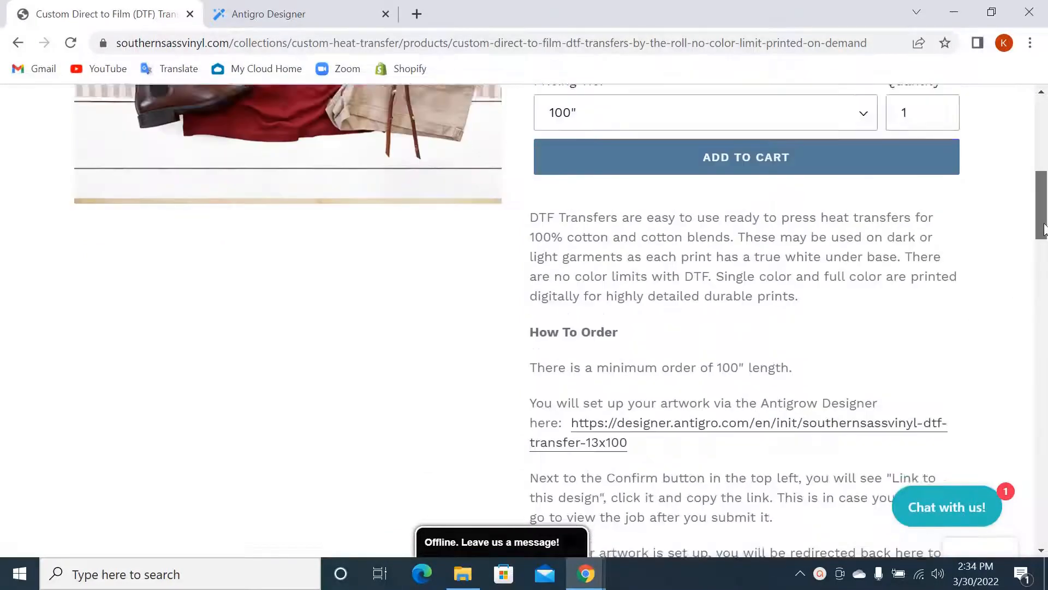
click(352, 15)
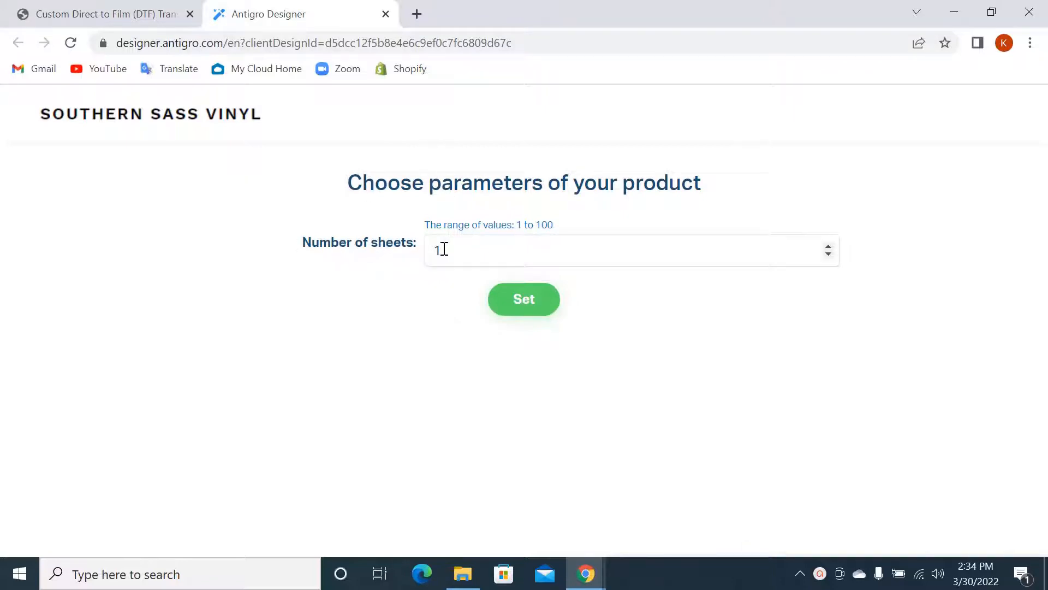
click(531, 304)
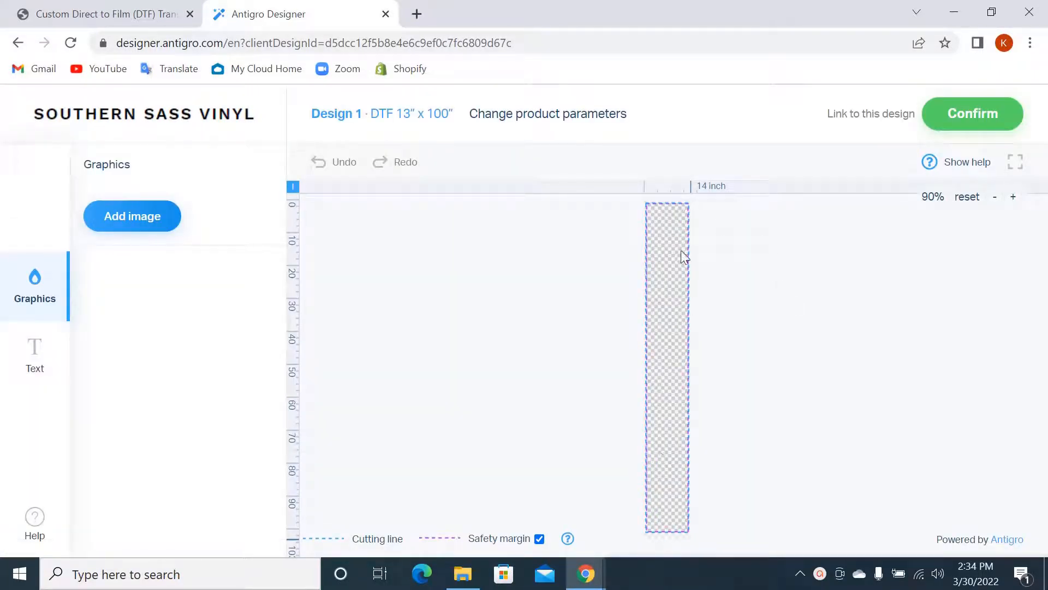
click(955, 13)
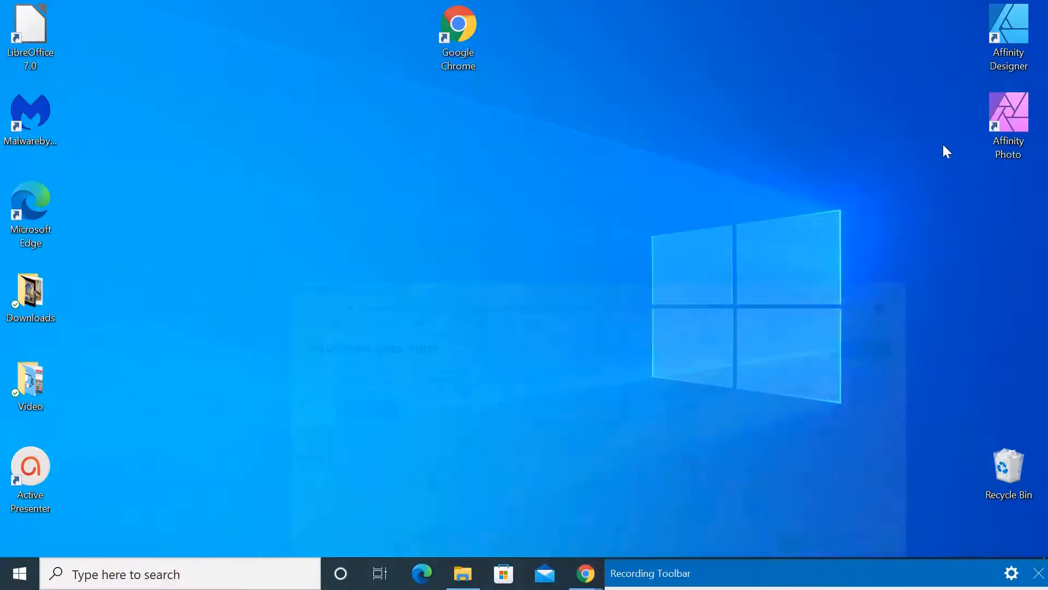
drag(909, 574, 902, 544)
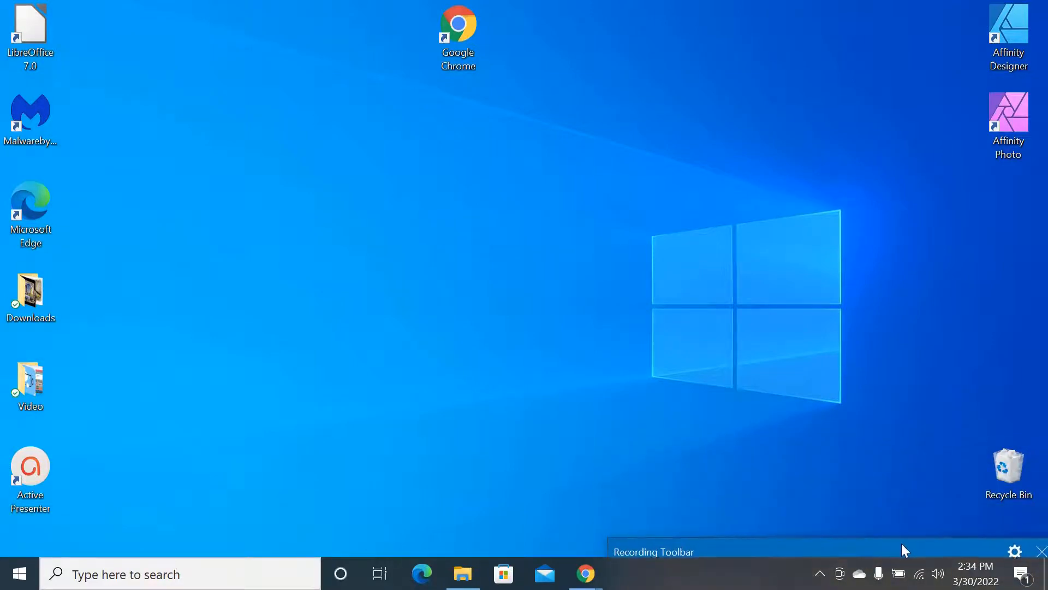
mouse_move(597, 581)
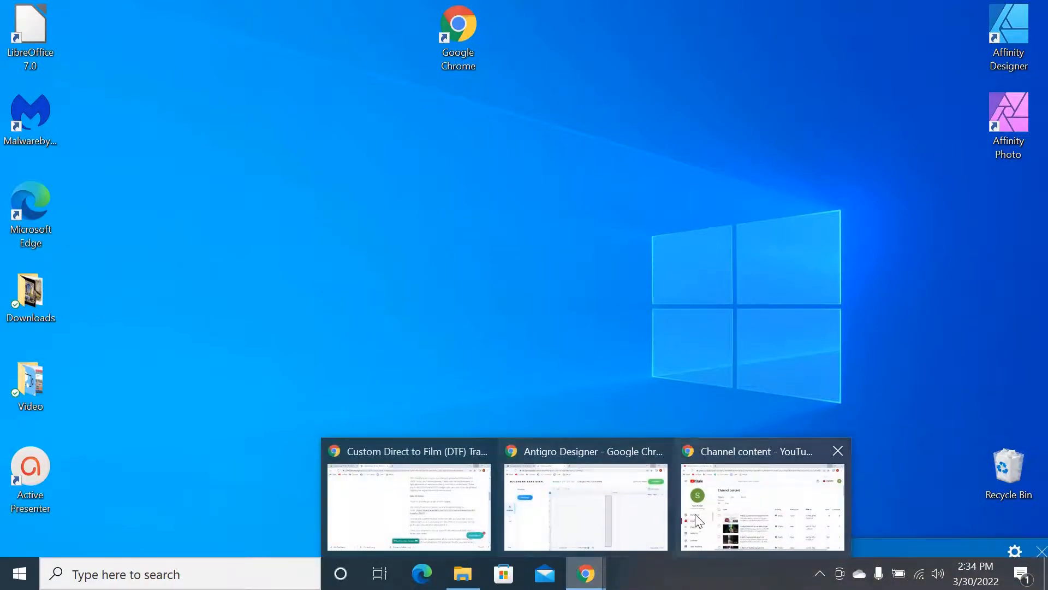
click(641, 514)
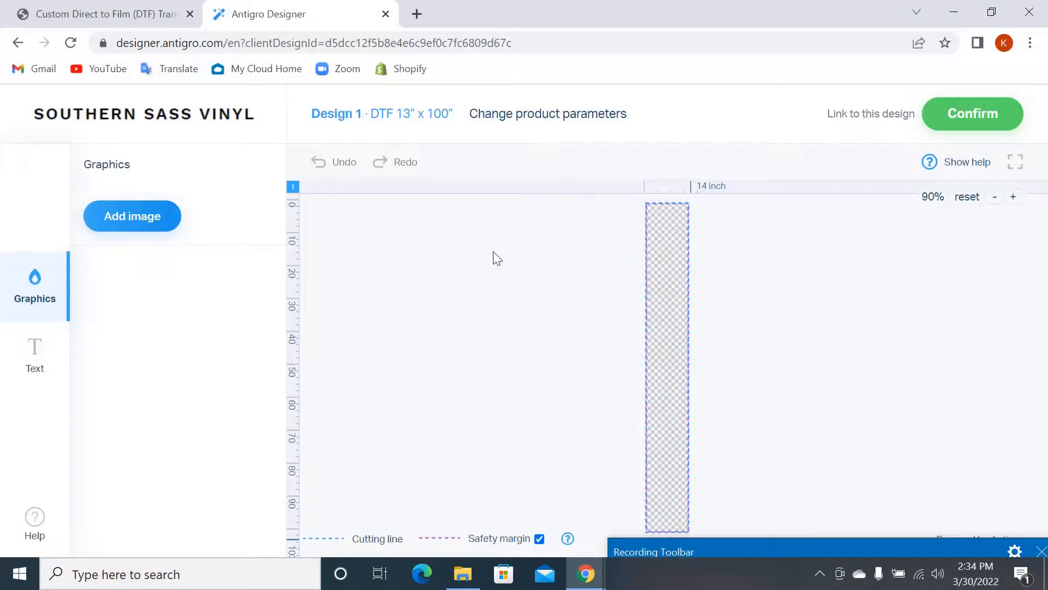
Upload all five images from the Downloads folder: Born to be Wild pink, Dirt Road 1, Dirt Road 2, LuckyFrame1 and LuckyFrame3.
click(107, 213)
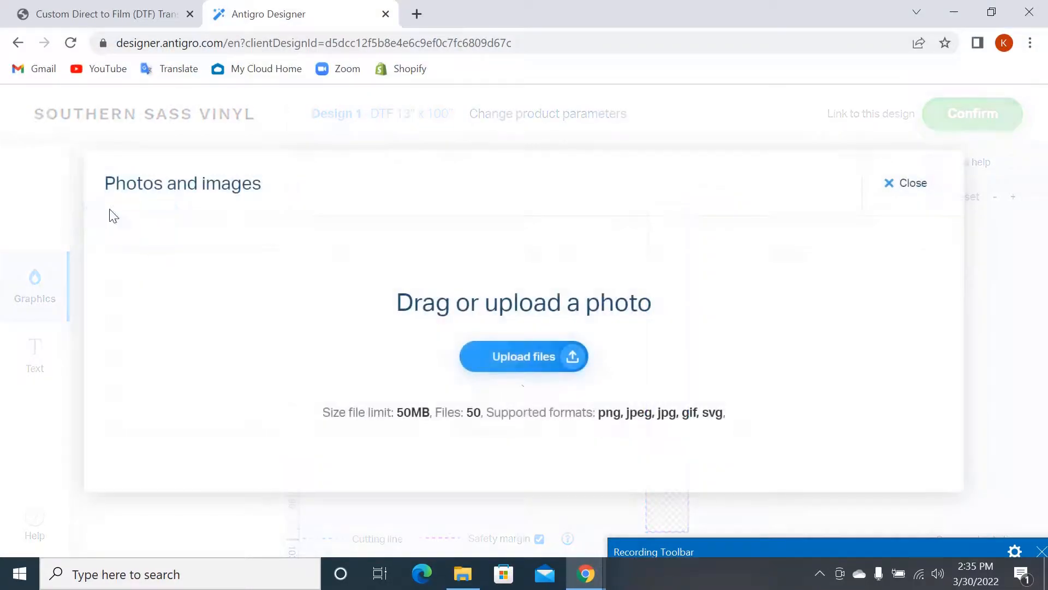
click(521, 366)
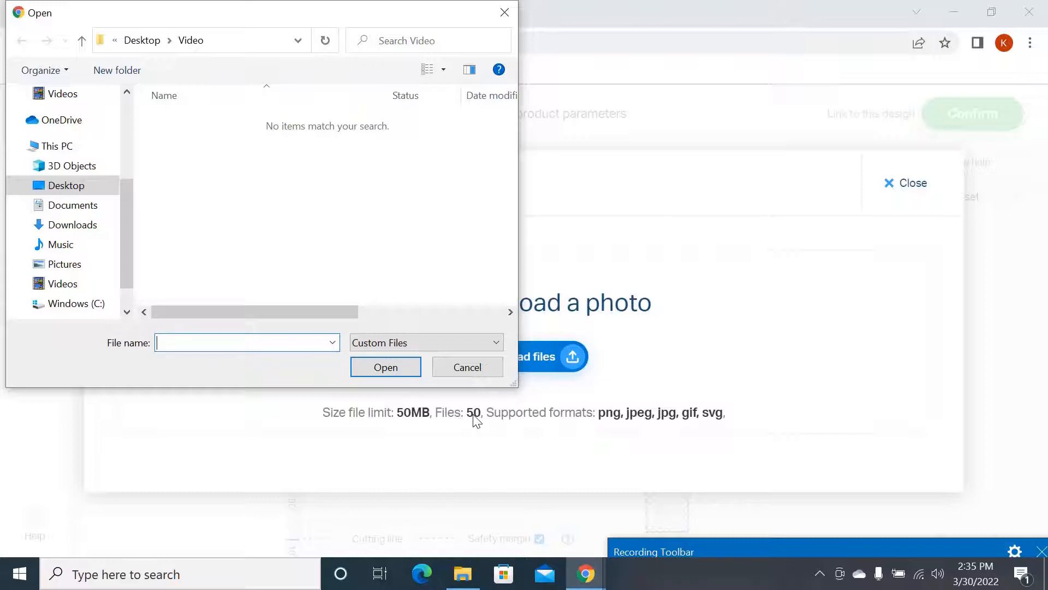
drag(123, 222, 108, 144)
click(63, 204)
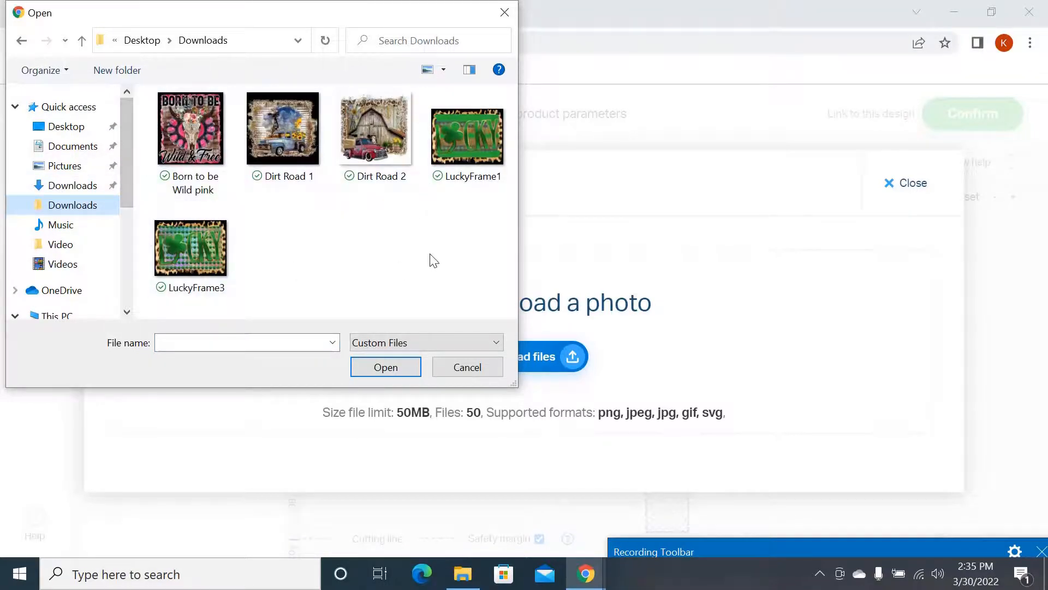
click(211, 137)
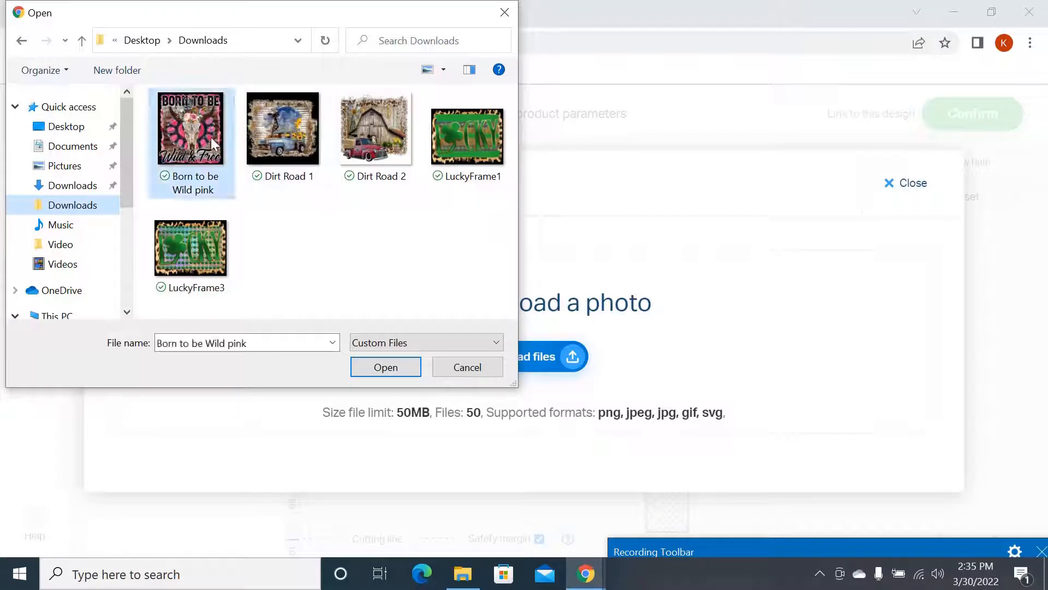
ctrl+click(209, 240)
key(ctrl+a)
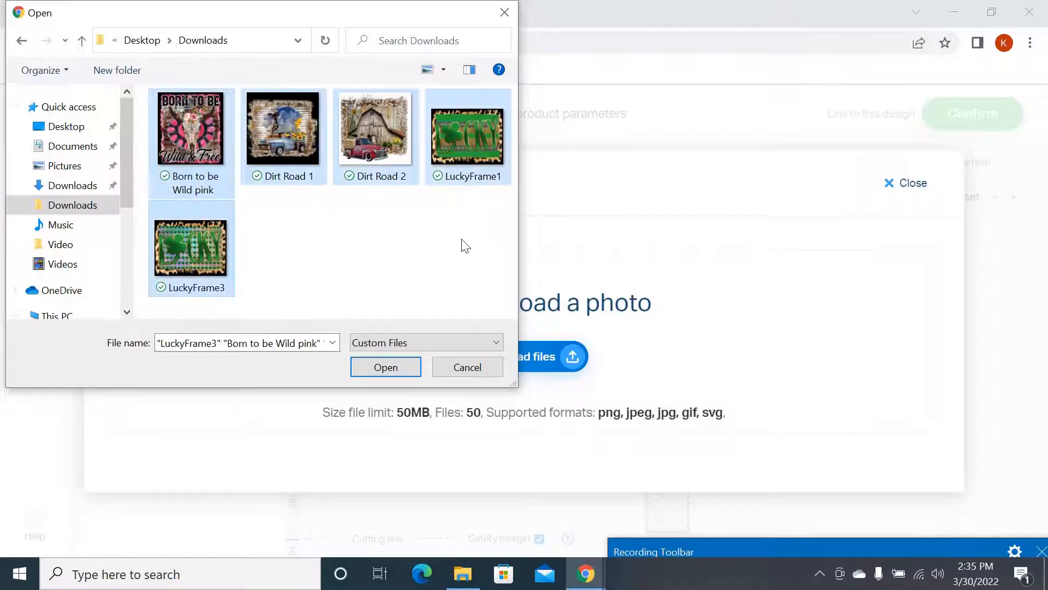
click(380, 369)
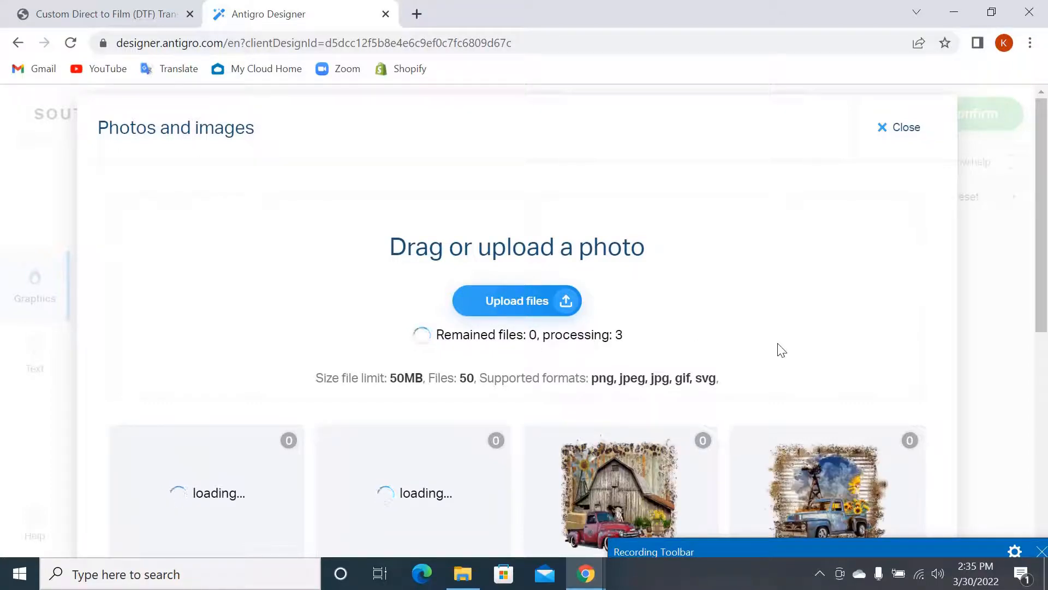
Add Dirt_Road_1.png from the uploaded images to the 13" x 100" sheet twice.
scroll(1043, 373, down, 5)
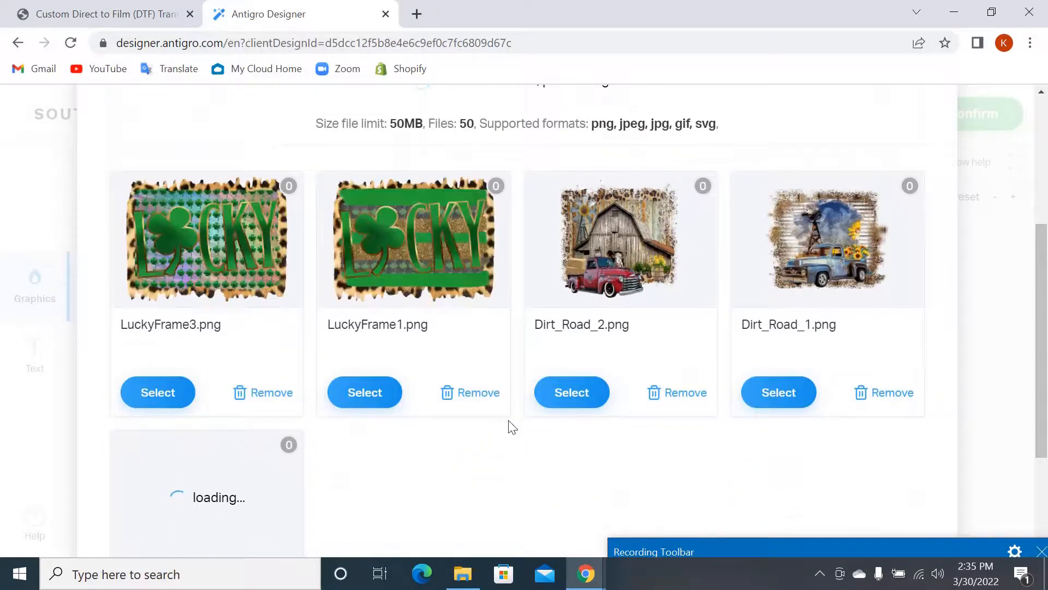
mouse_move(1044, 295)
mouse_down()
mouse_move(1044, 351)
mouse_move(1045, 284)
mouse_up()
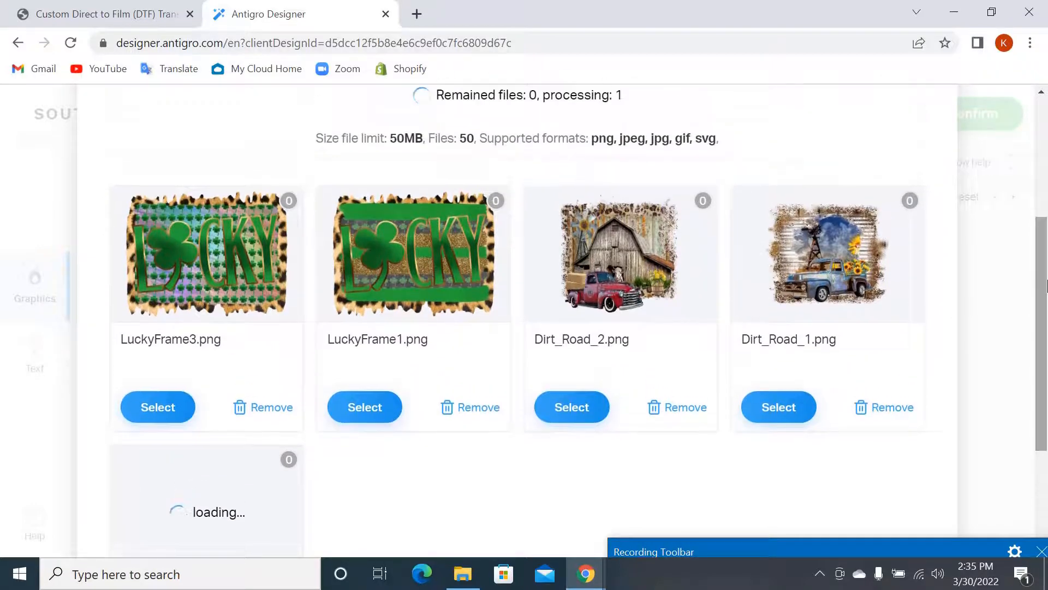
click(779, 412)
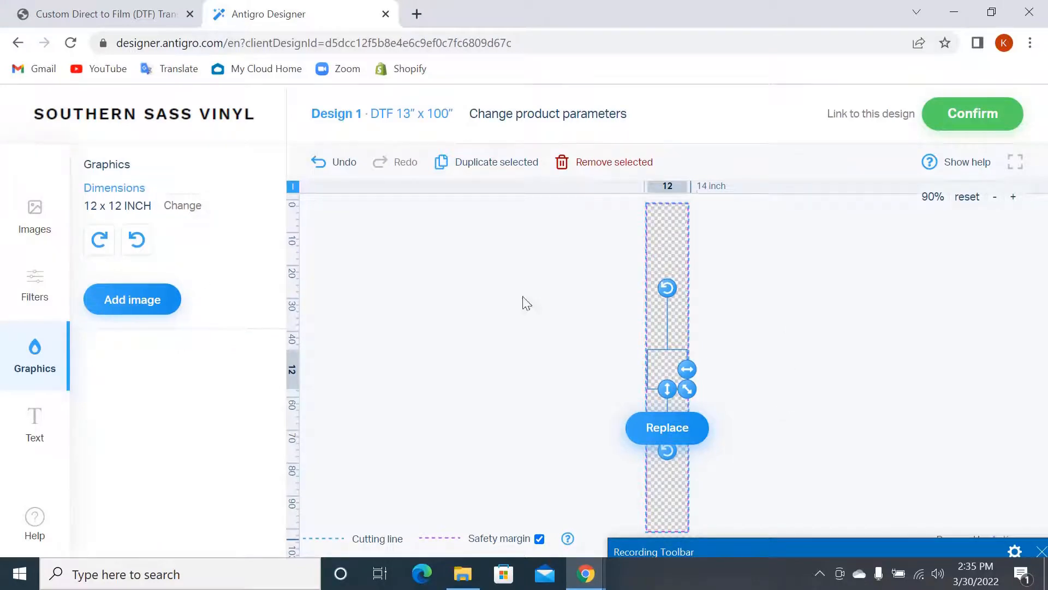
click(129, 302)
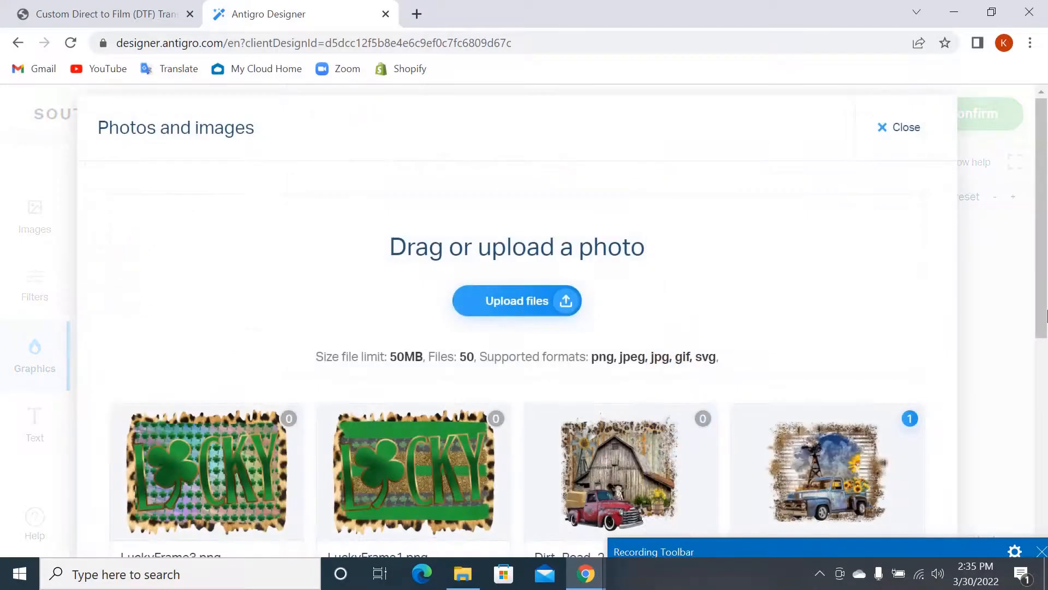
scroll(1046, 315, down, 3)
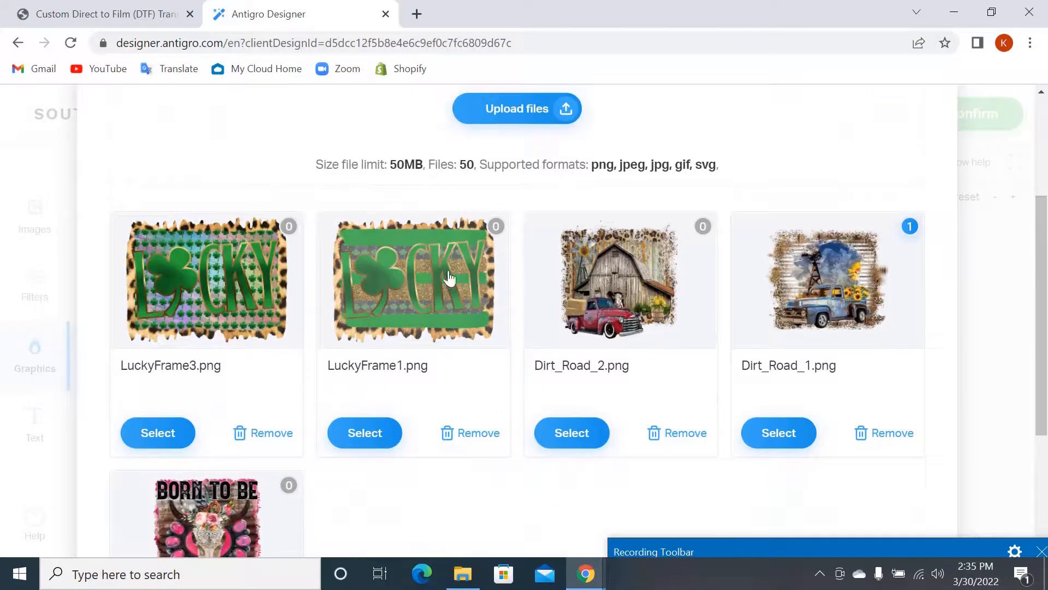
click(787, 439)
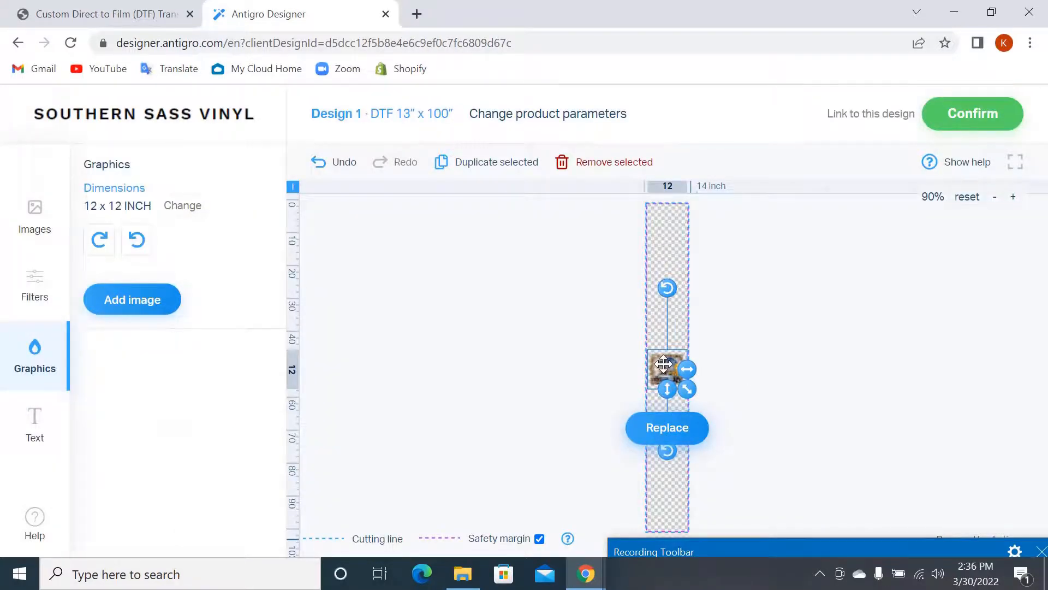
Move one Dirt Road 1 image to the top of the sheet and delete the other copy in the middle.
drag(663, 363, 663, 221)
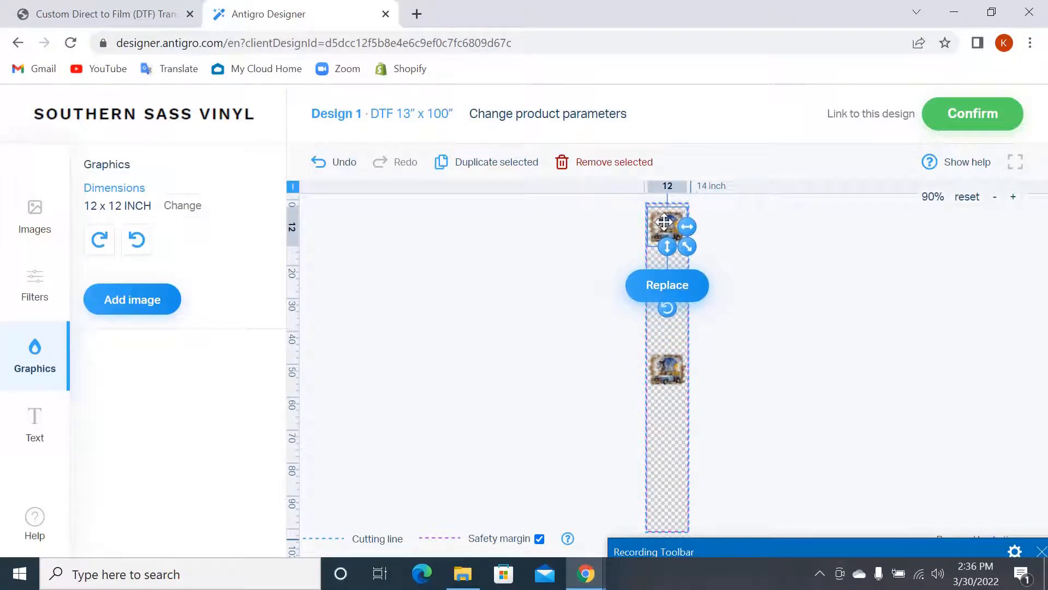
click(665, 366)
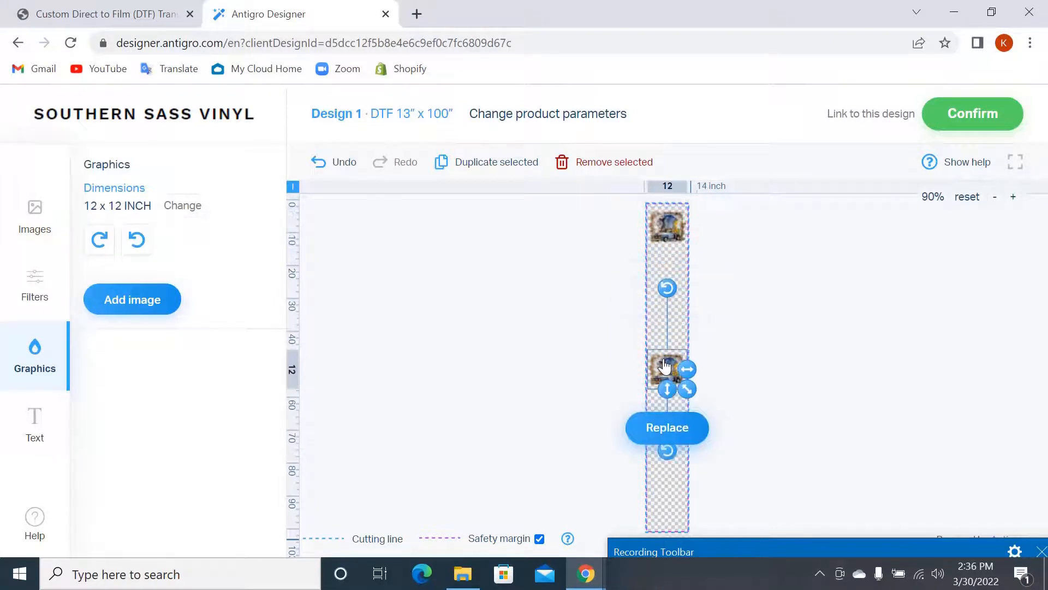
key(Delete)
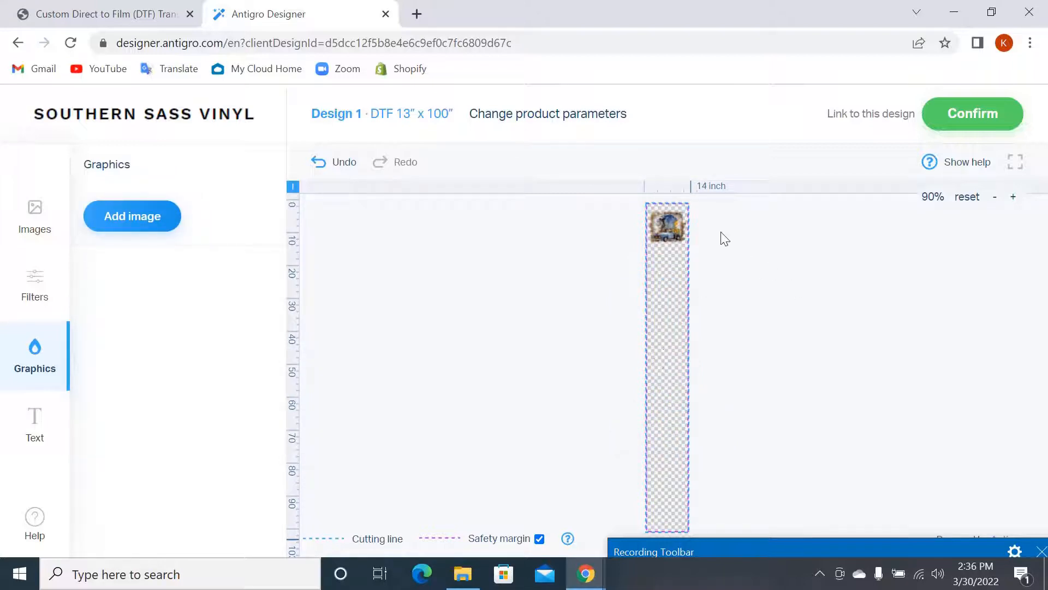
Nudge the remaining Dirt Road 1 image upward so its artwork sits just inside the sheet's top safety margin.
click(670, 228)
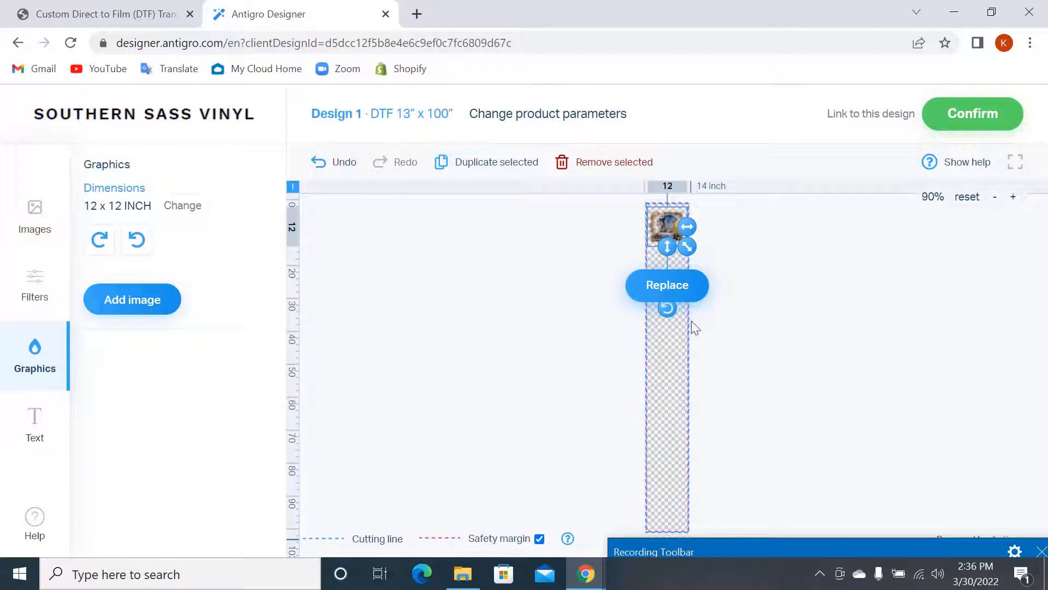
click(1013, 198)
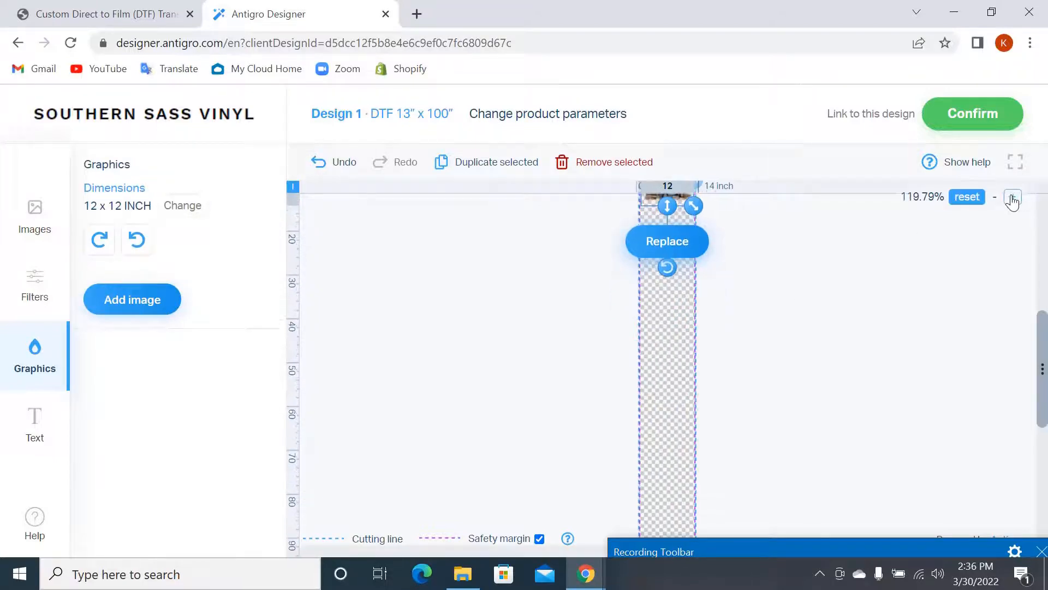
click(1013, 198)
click(1013, 198)
click(1013, 198)
click(1013, 197)
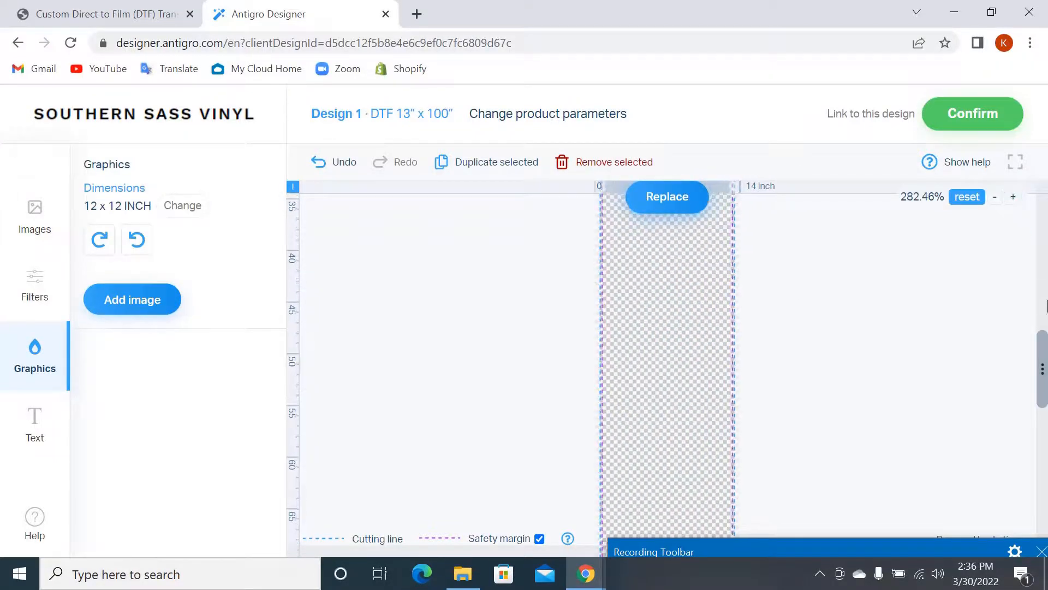
drag(1043, 355, 1043, 301)
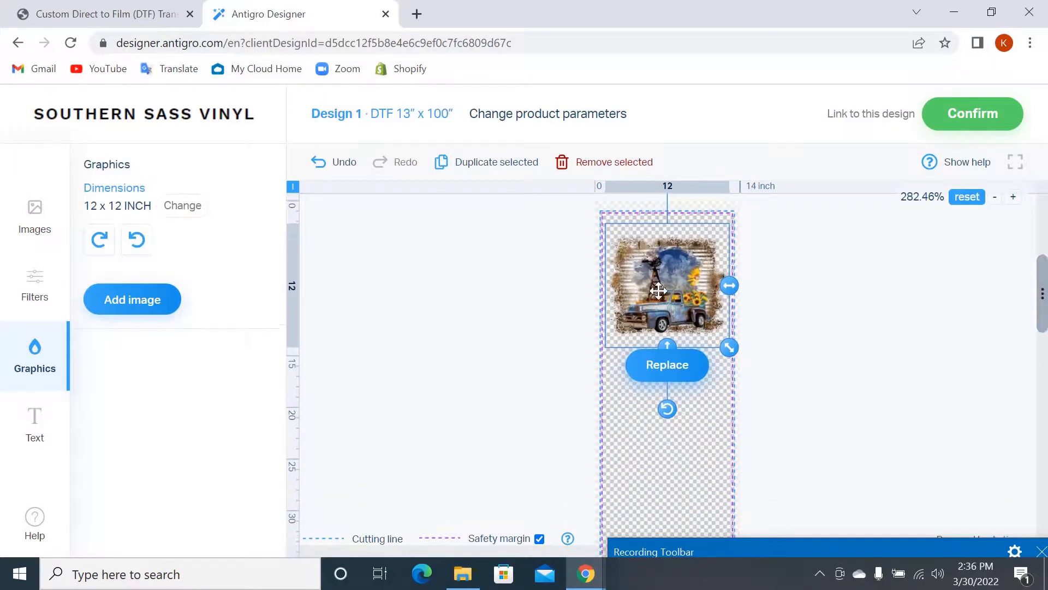
drag(664, 289, 665, 268)
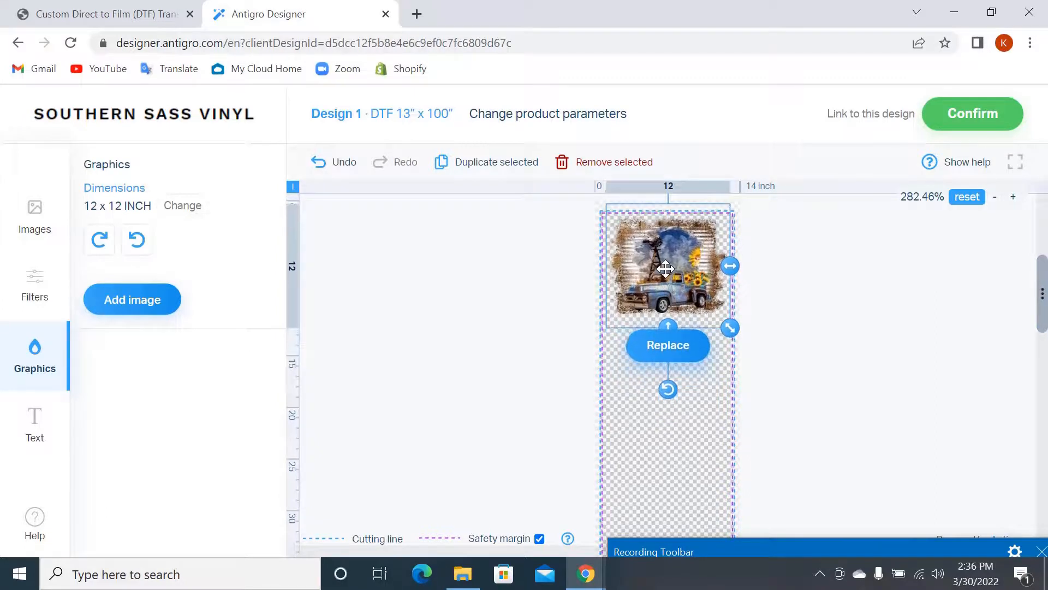
click(874, 315)
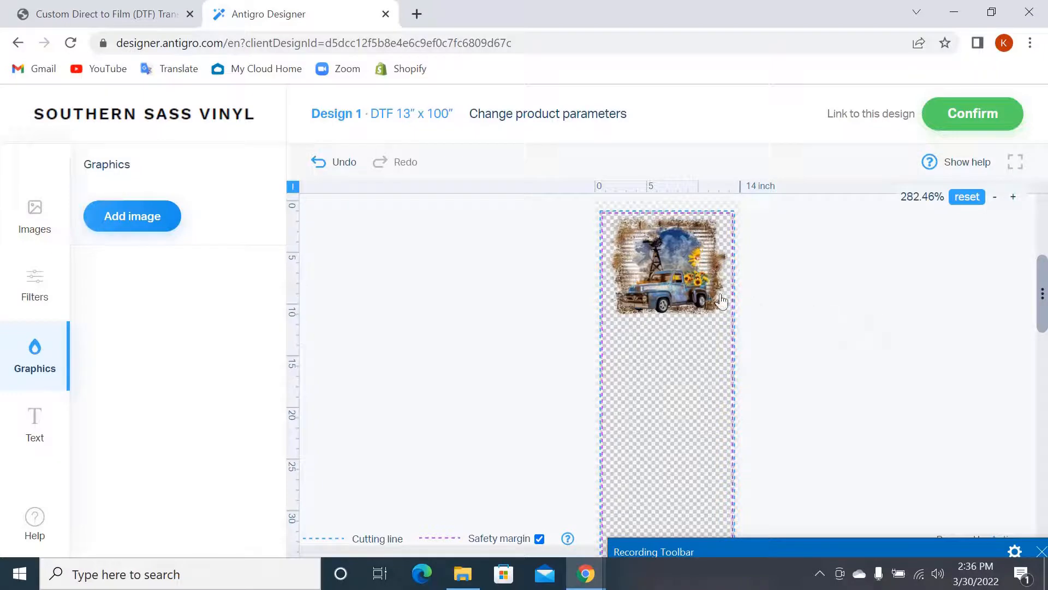
Duplicate the Dirt Road 1 image and place the copy directly below the original with a small gap.
click(685, 293)
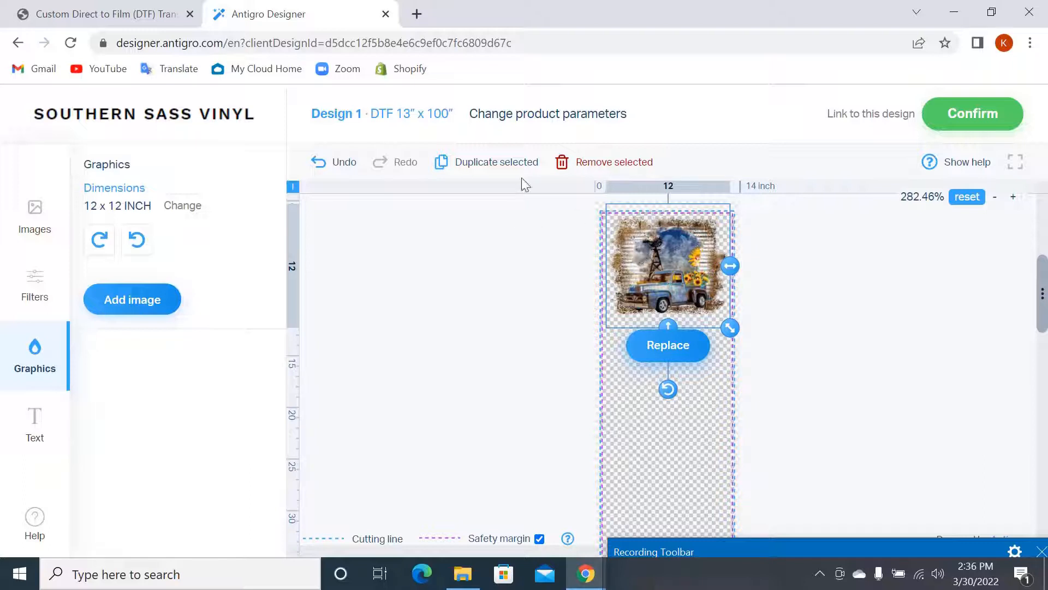
click(491, 162)
drag(663, 262, 674, 354)
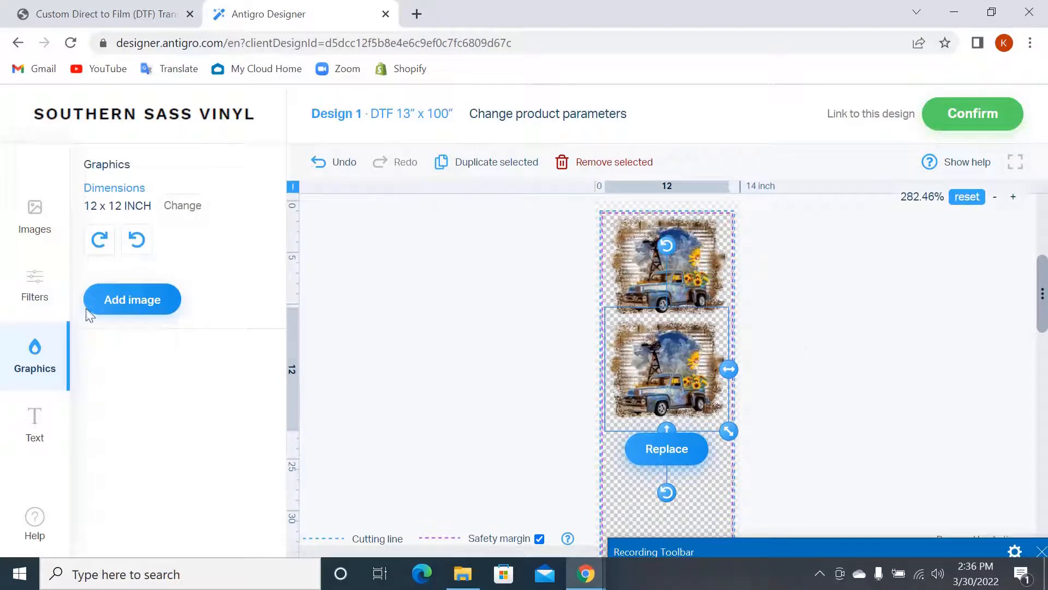
Add Dirt_Road_2.png from the uploaded images to the sheet and reset the zoom to 90%.
click(117, 305)
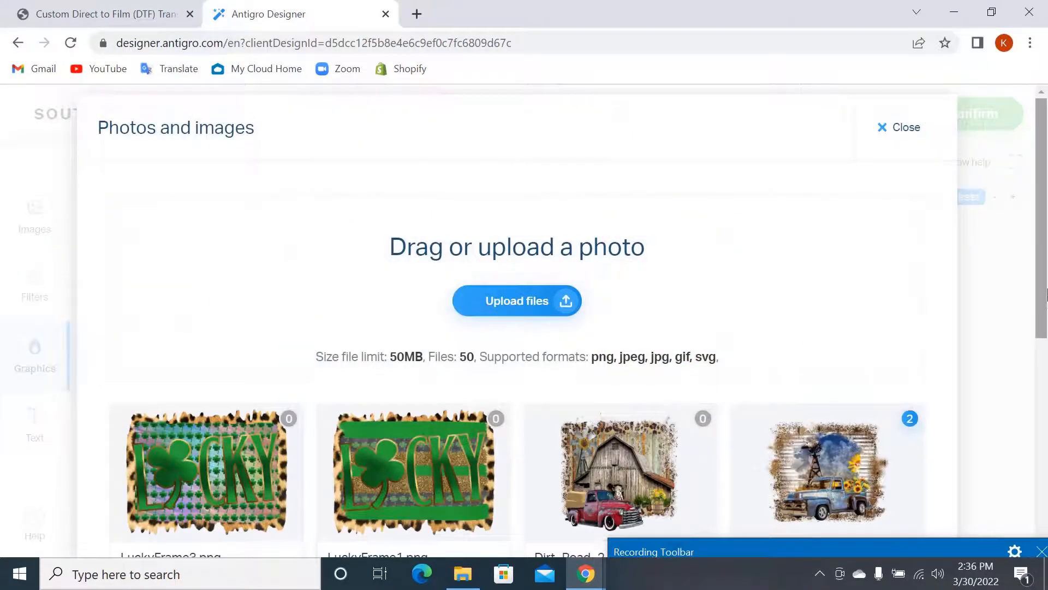
scroll(840, 344, down, 2)
click(576, 544)
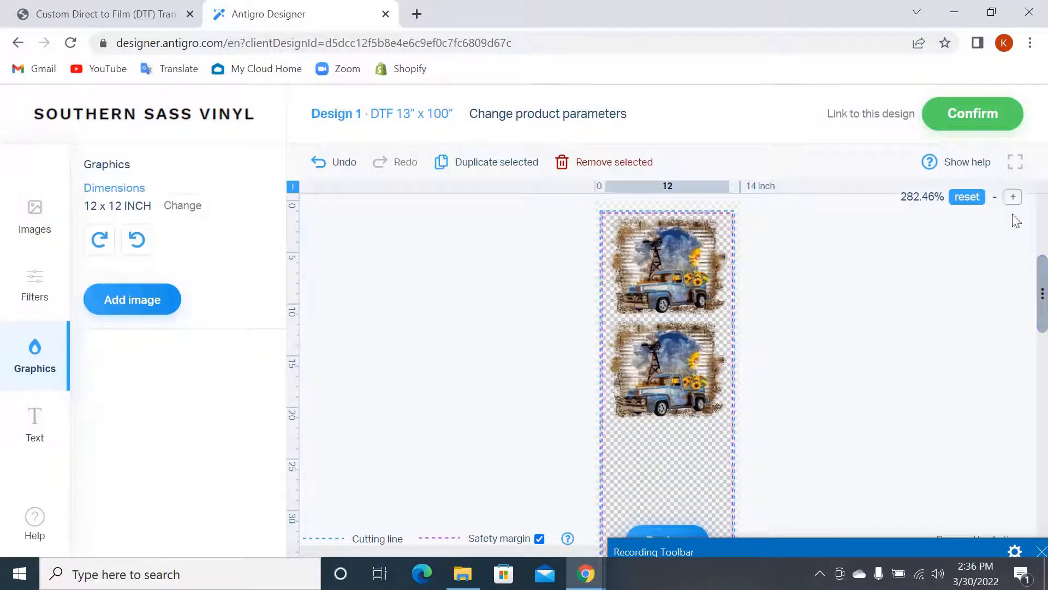
click(966, 197)
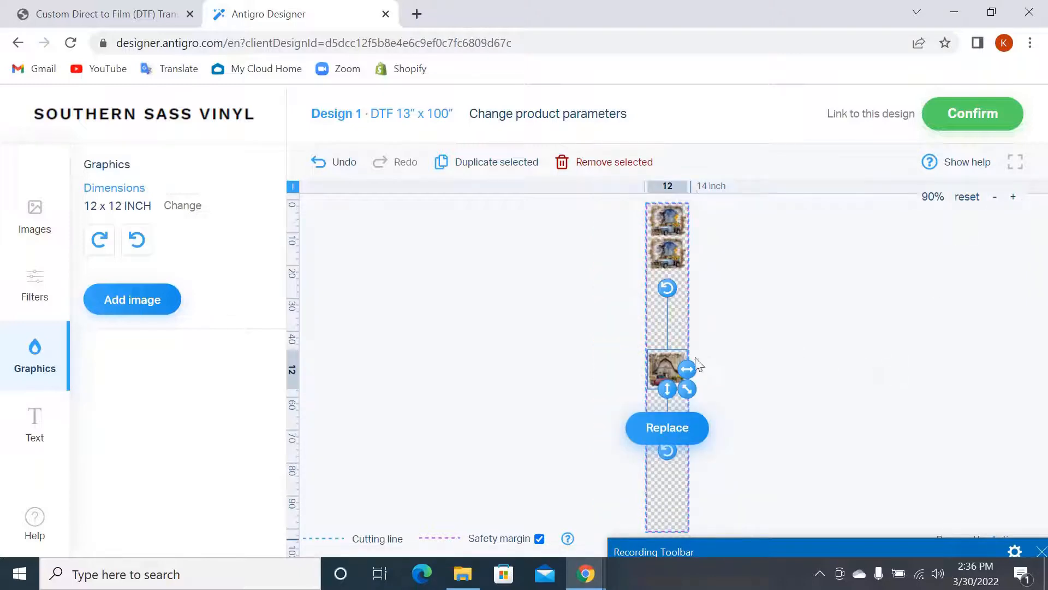
click(738, 542)
drag(738, 542, 744, 565)
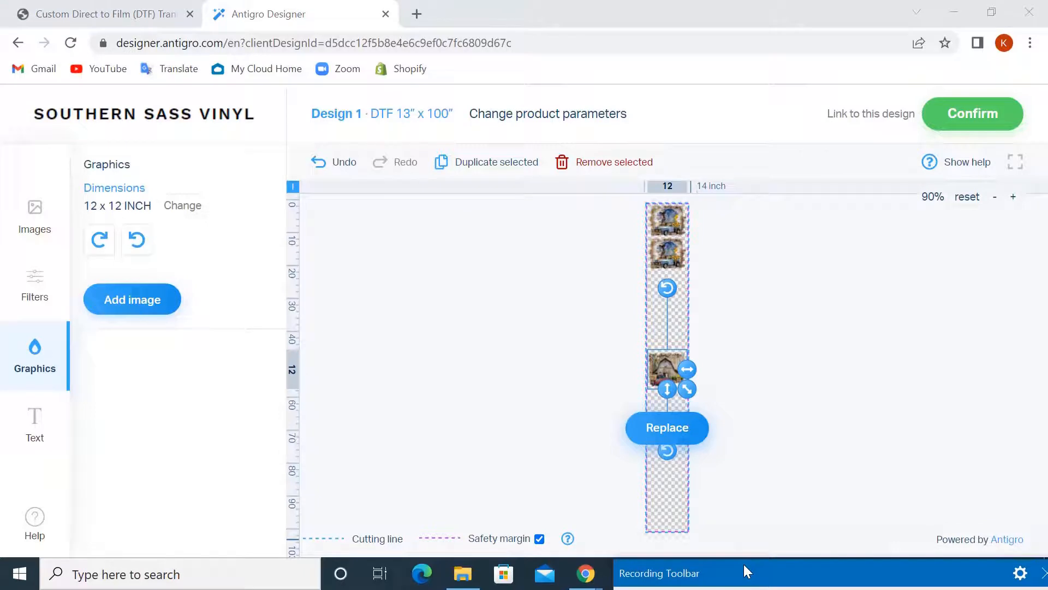
Move the Dirt Road 2 barn image up the sheet to sit directly below the second Dirt Road 1 image.
click(733, 414)
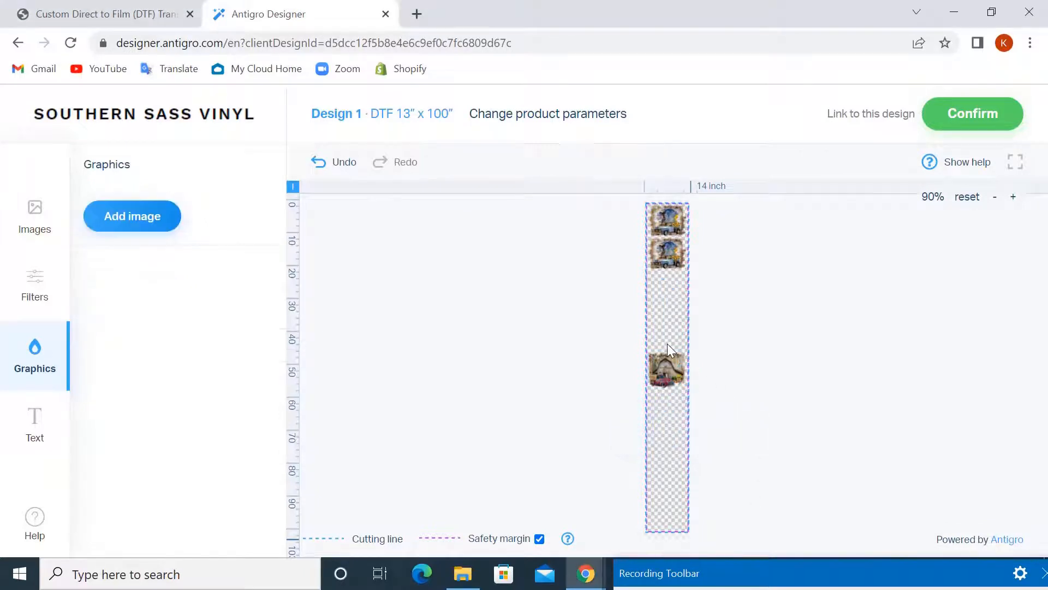
click(667, 366)
drag(667, 366, 668, 290)
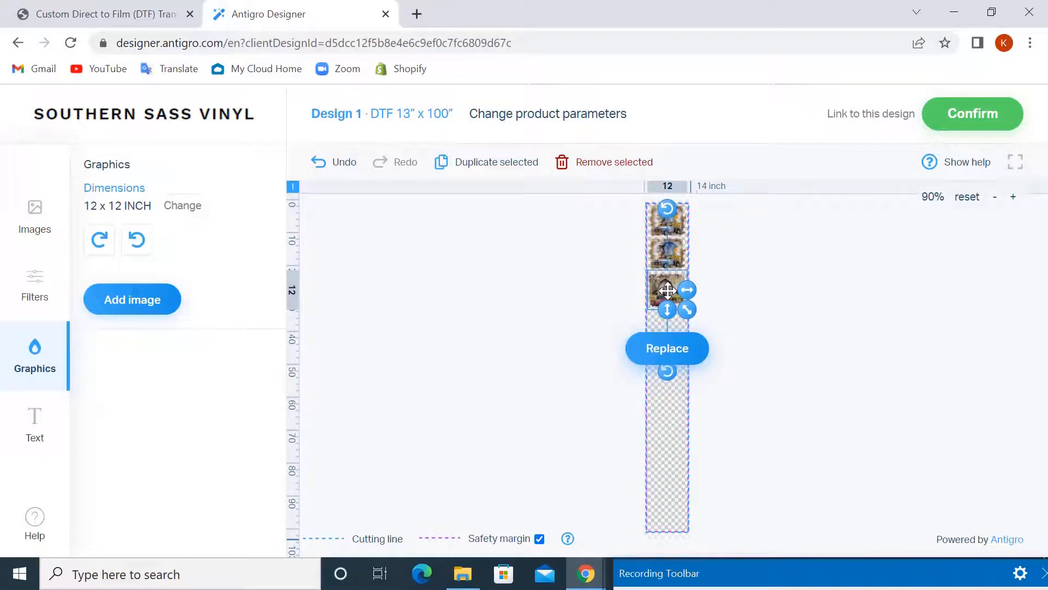
click(782, 295)
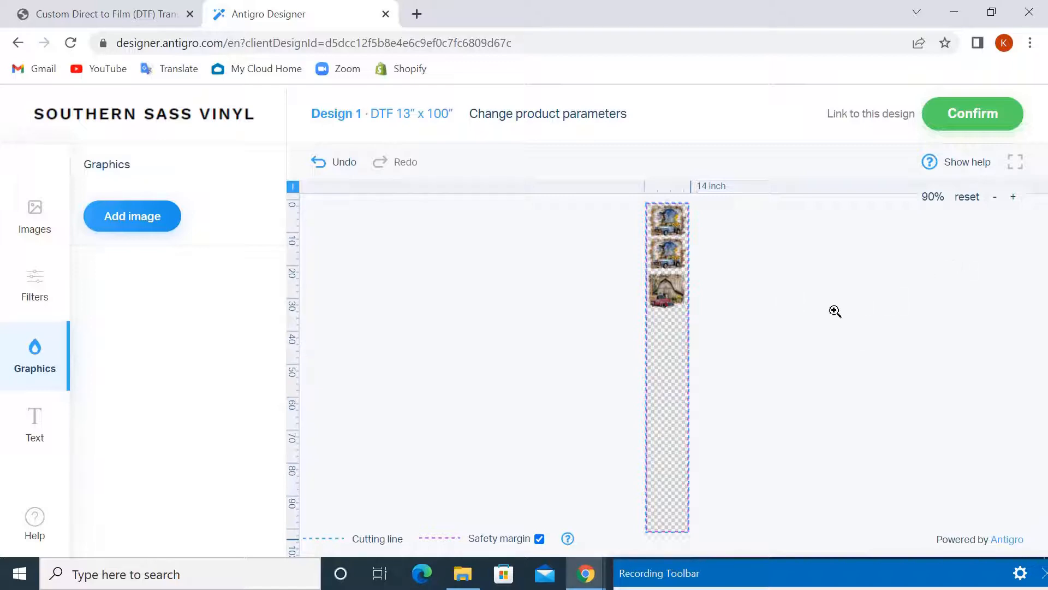
Fine-tune the Dirt Road 2 image's position so it sits inside the side safety margins, just below the second Dirt Road 1 image.
scroll(663, 336, up, 4)
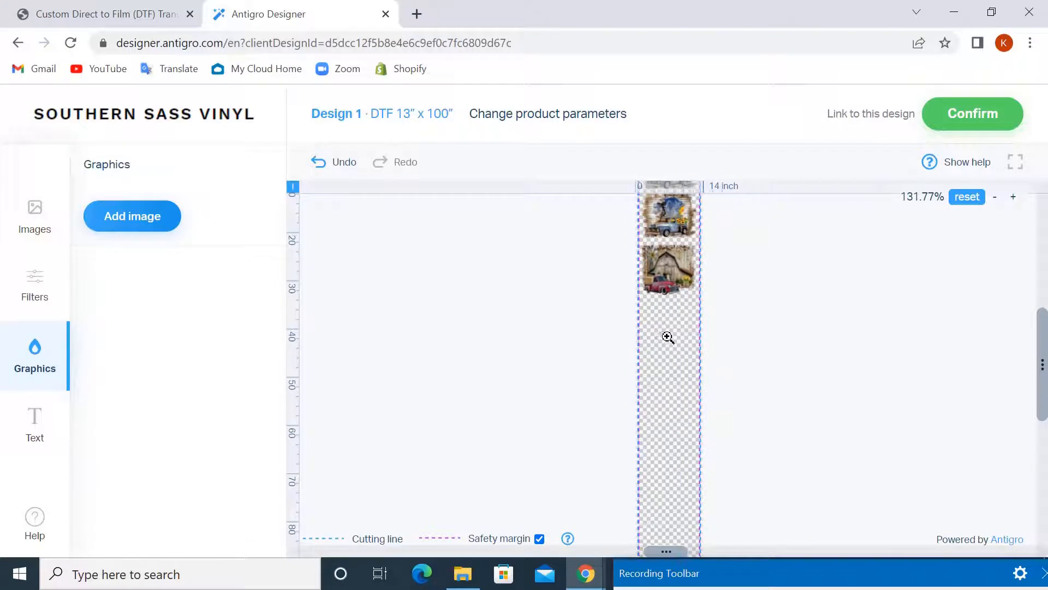
scroll(668, 337, up, 6)
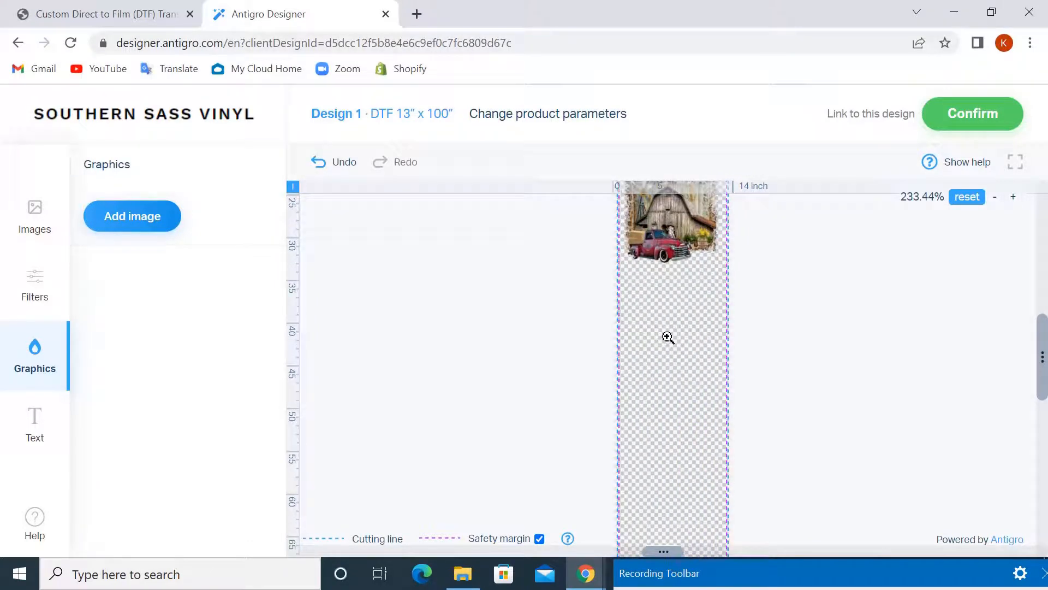
scroll(668, 337, up, 1)
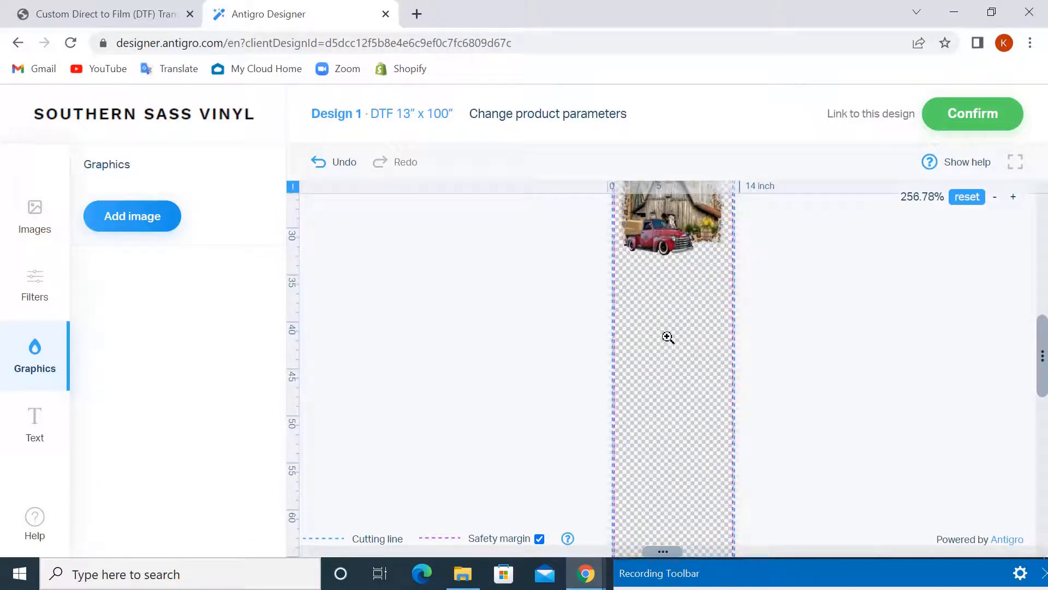
scroll(668, 337, up, 3)
scroll(667, 337, up, 1)
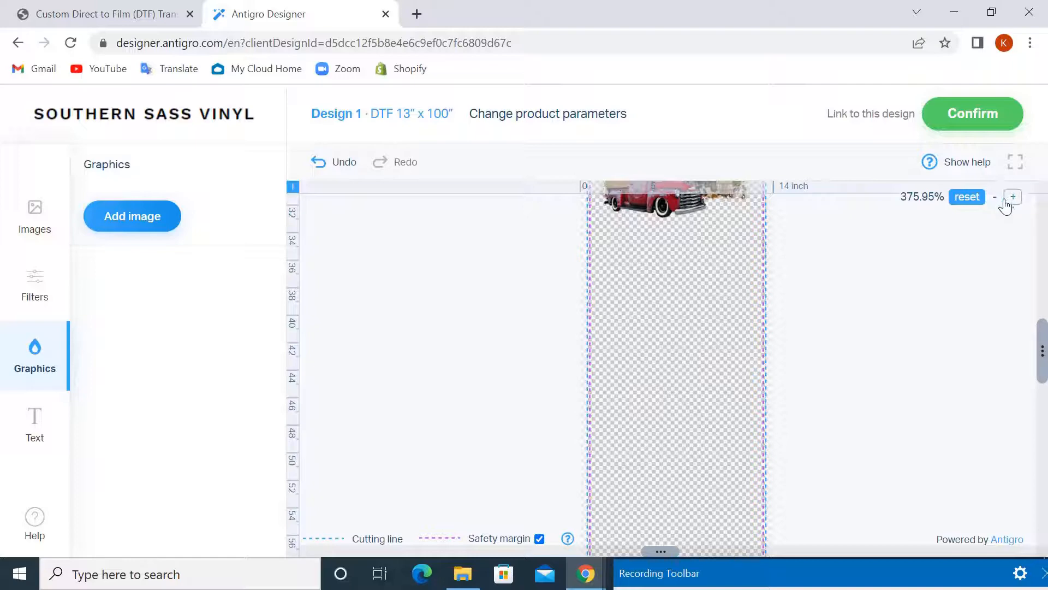
drag(1045, 328, 1045, 286)
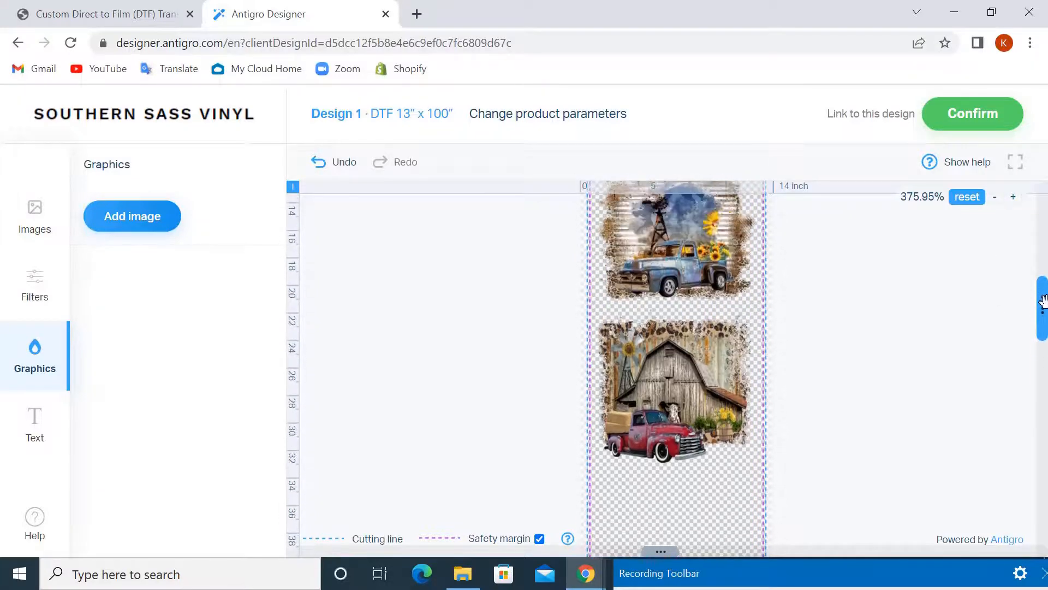
click(687, 357)
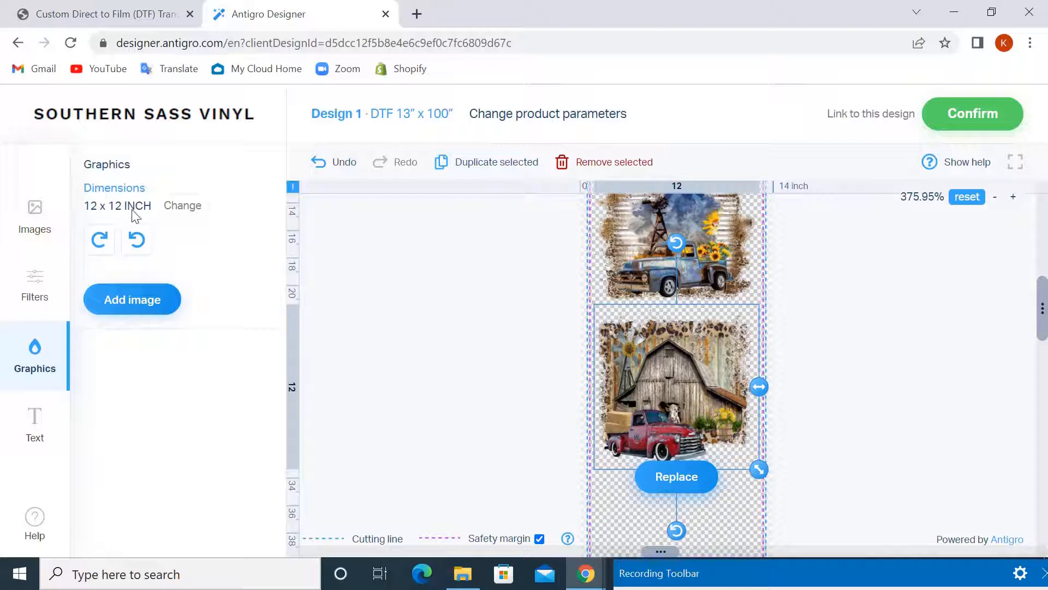
drag(669, 359, 672, 356)
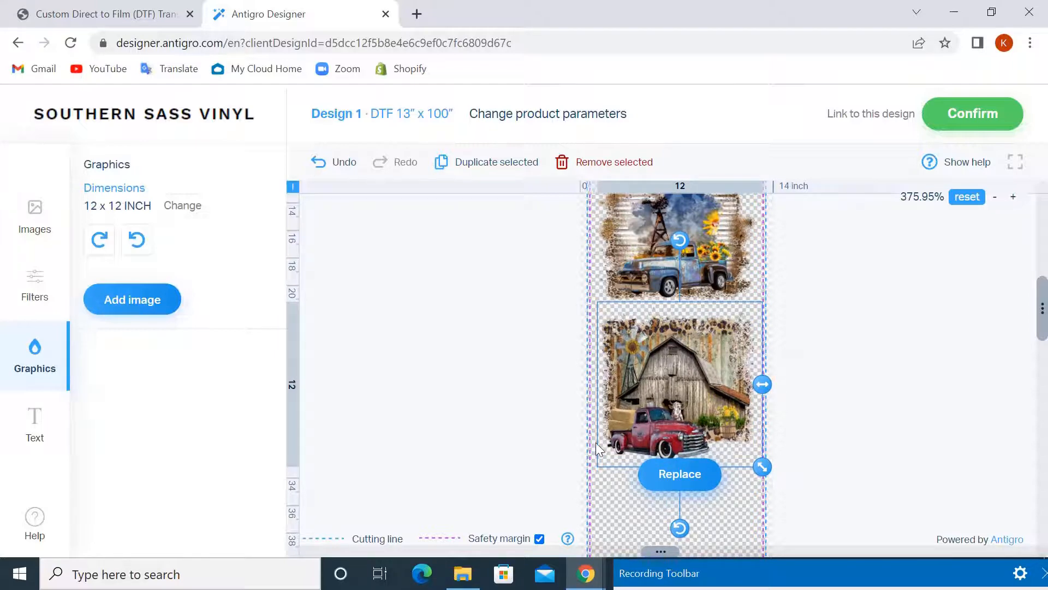
drag(674, 375, 673, 375)
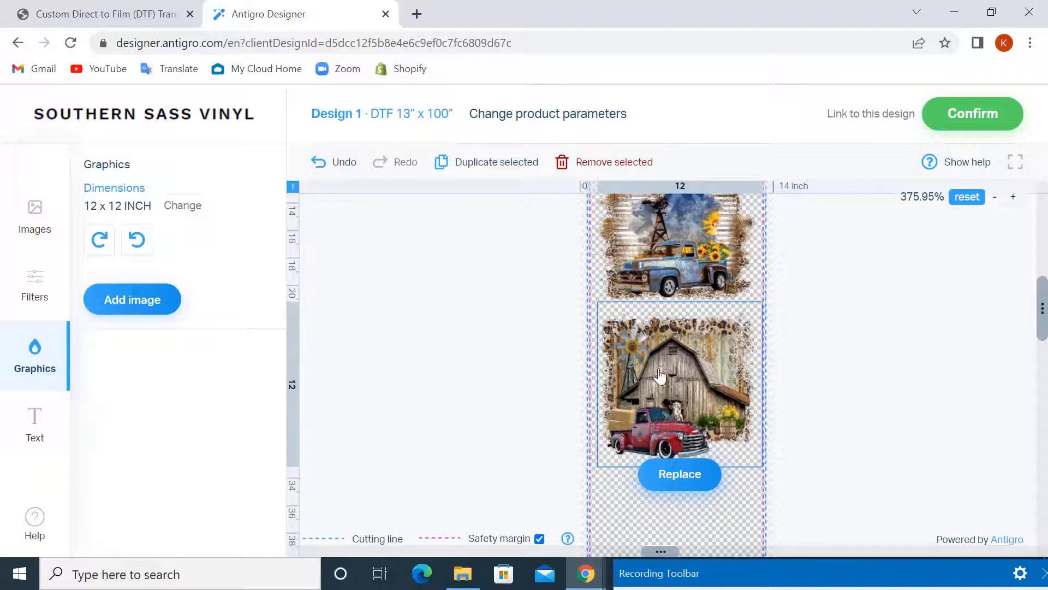
click(626, 375)
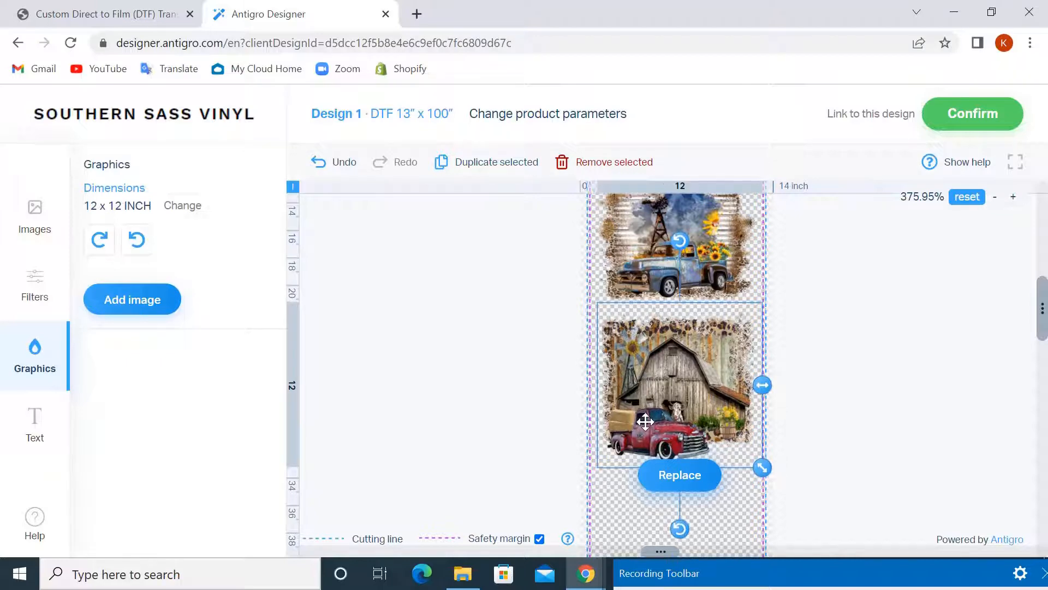
mouse_move(645, 421)
mouse_down()
mouse_move(632, 423)
mouse_move(642, 420)
mouse_up()
click(806, 457)
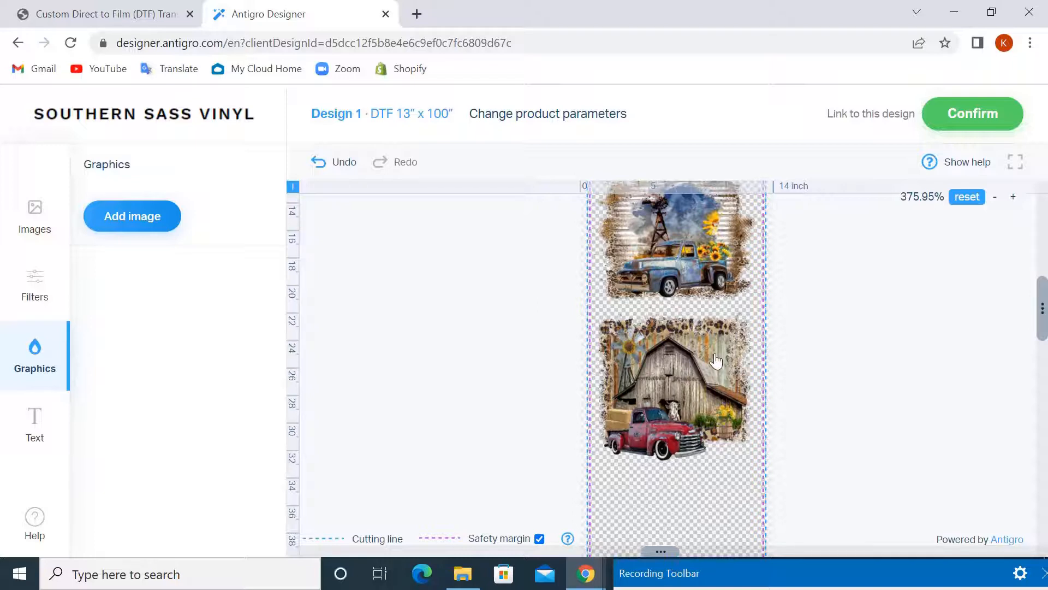
click(685, 373)
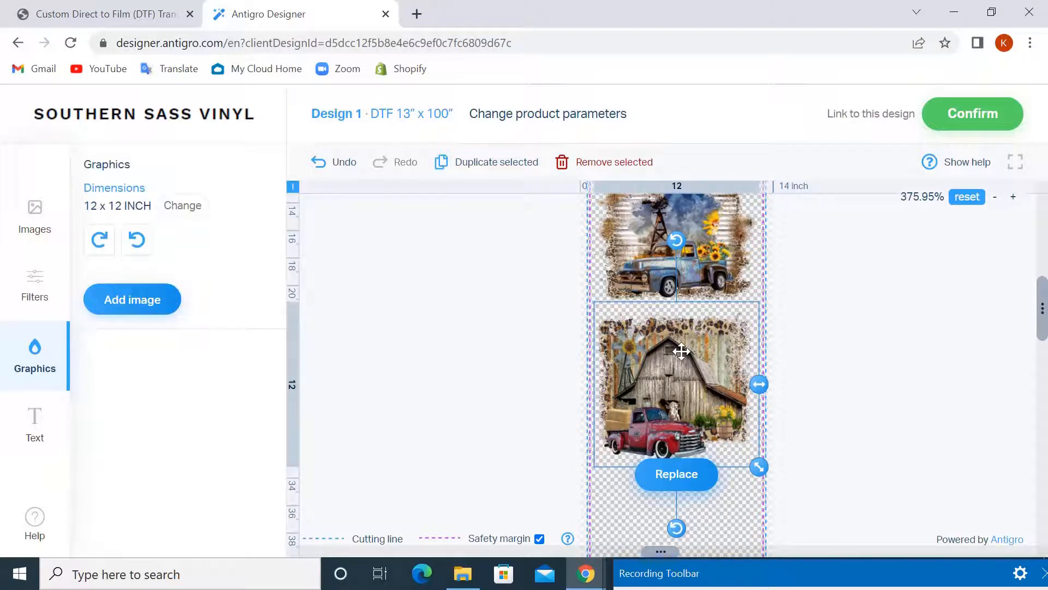
click(903, 372)
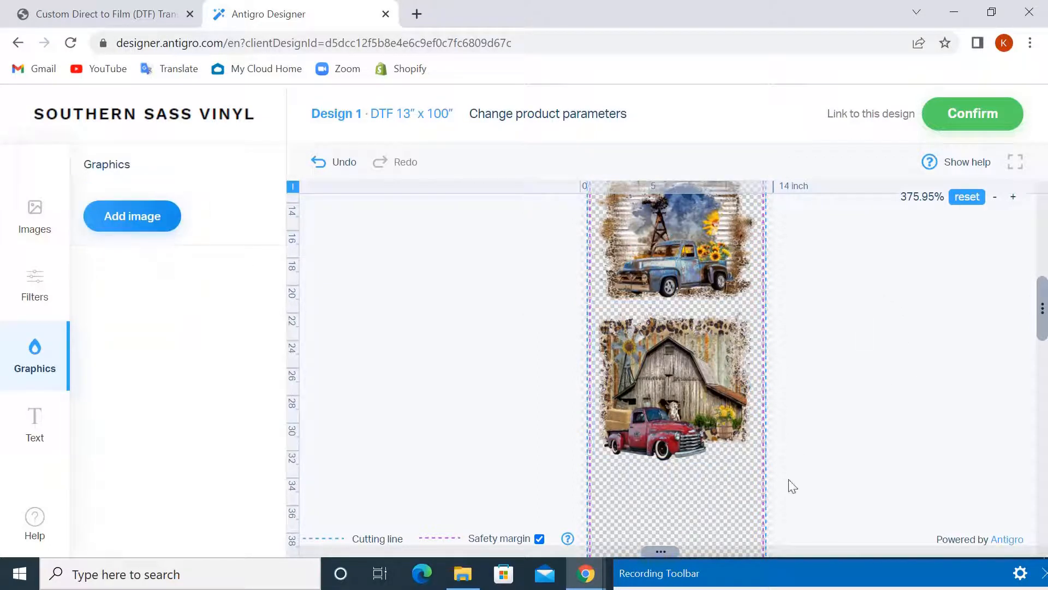
Add LuckyFrame3.png from the uploaded images and move it up to just below the Dirt Road 2 image.
click(124, 220)
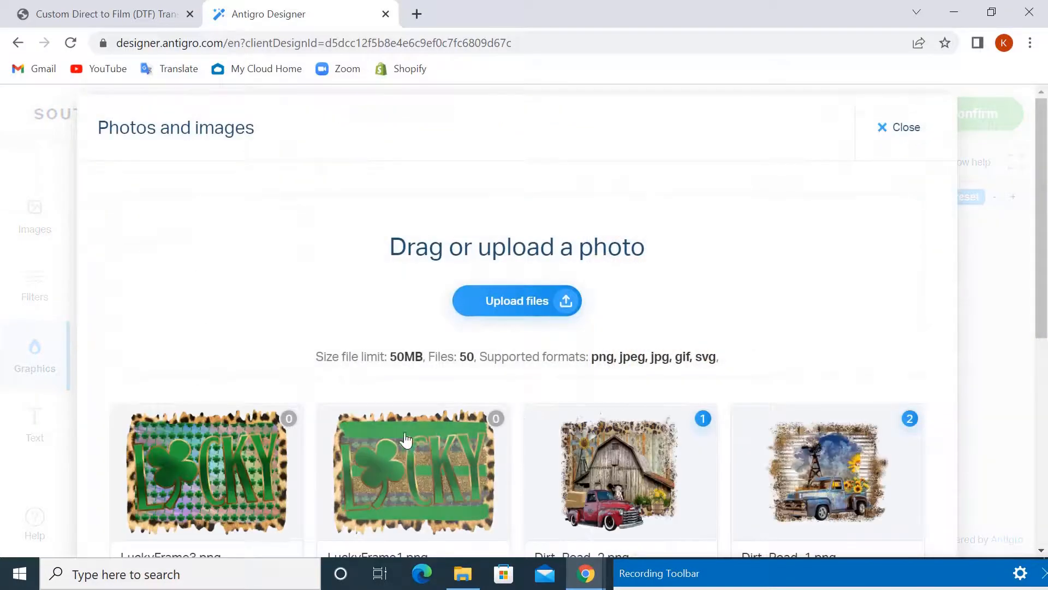
click(232, 466)
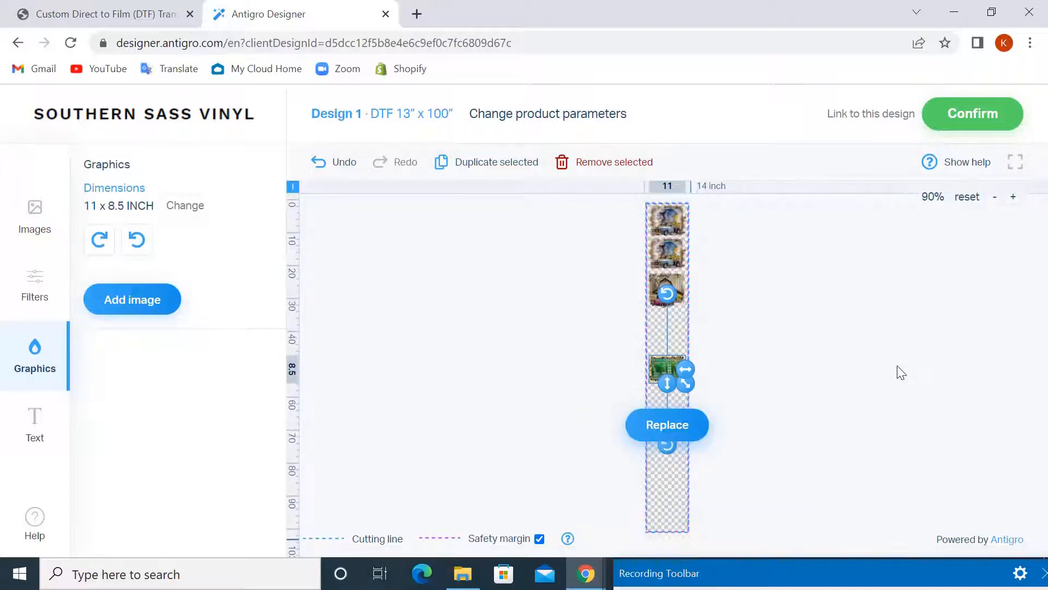
click(712, 485)
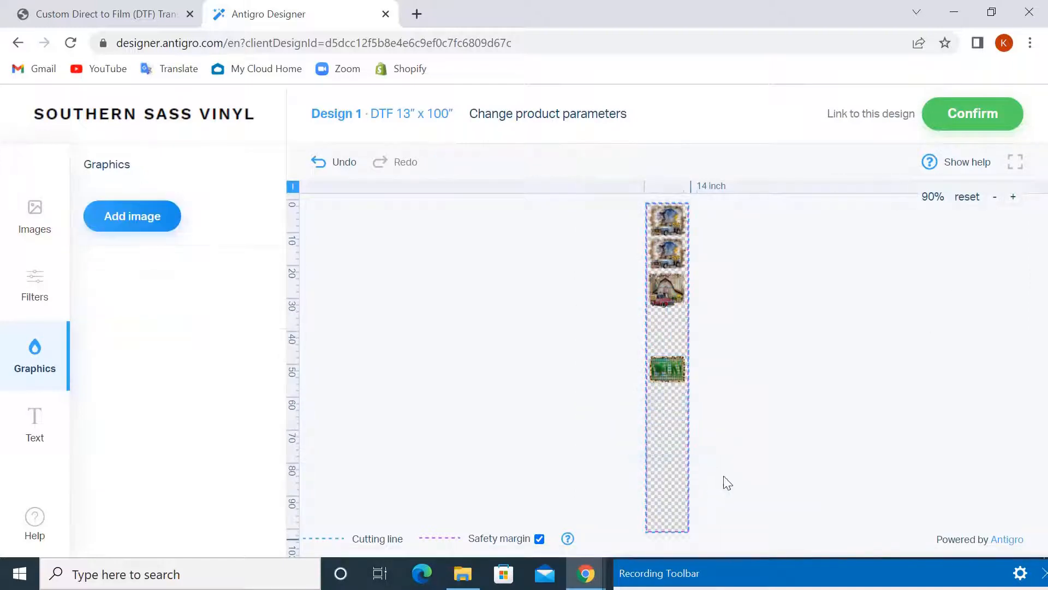
click(667, 370)
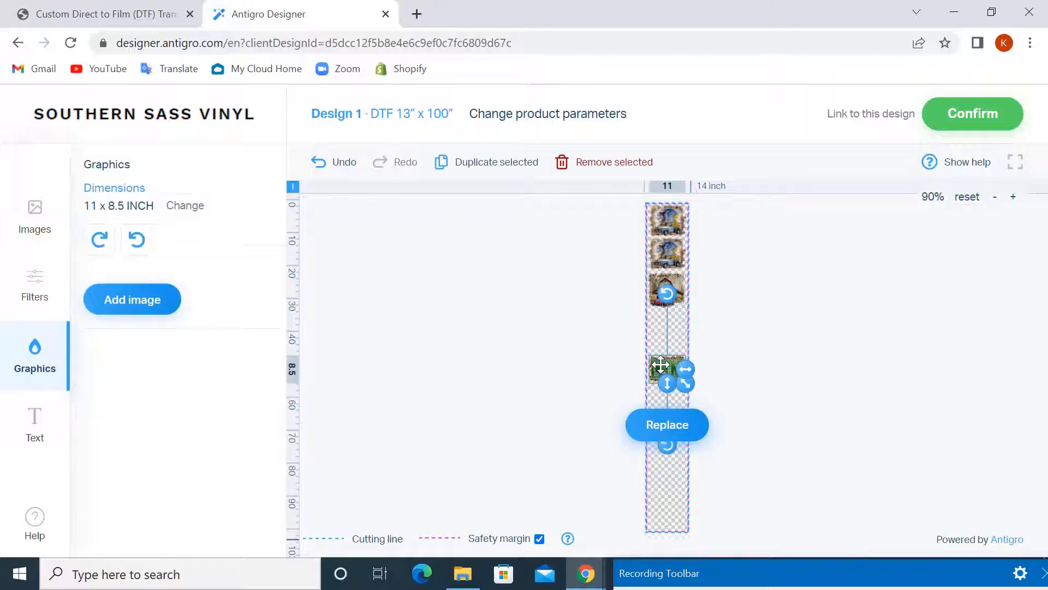
drag(667, 369, 660, 326)
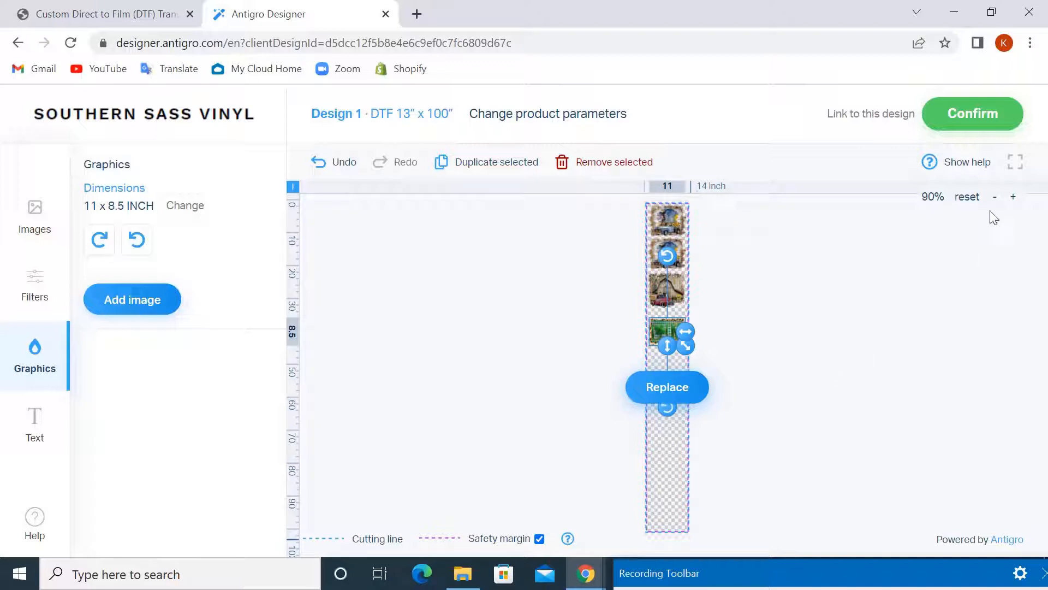
Place the Lucky image closely below the barn image at the left safety margin and enlarge it to about 12.33 x 9.53 inches.
click(1013, 198)
click(1013, 198)
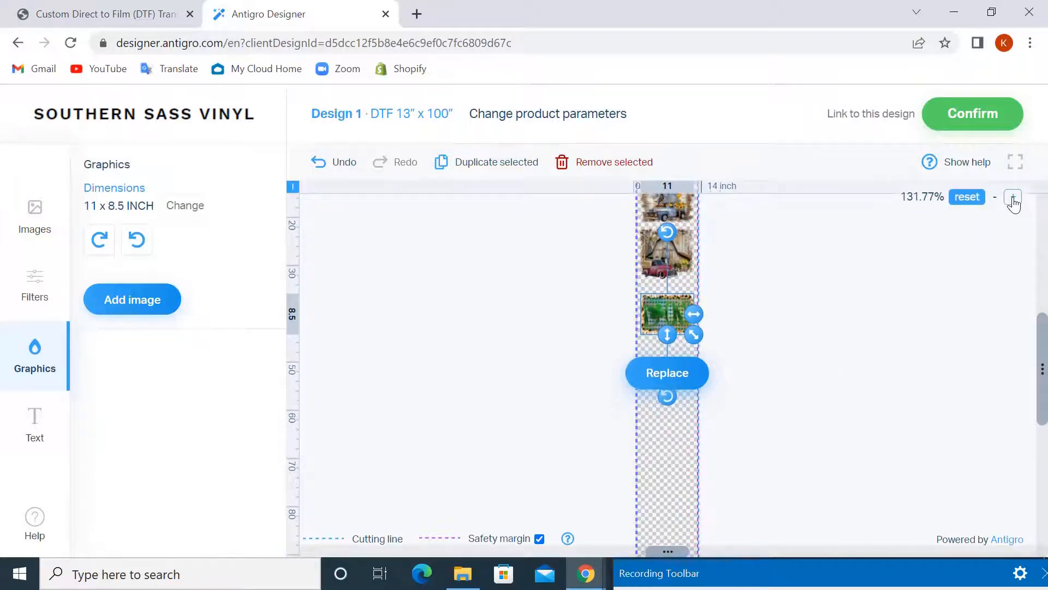
click(1013, 198)
click(1013, 198)
click(1013, 197)
click(1013, 198)
click(1013, 198)
click(1013, 198)
click(1013, 198)
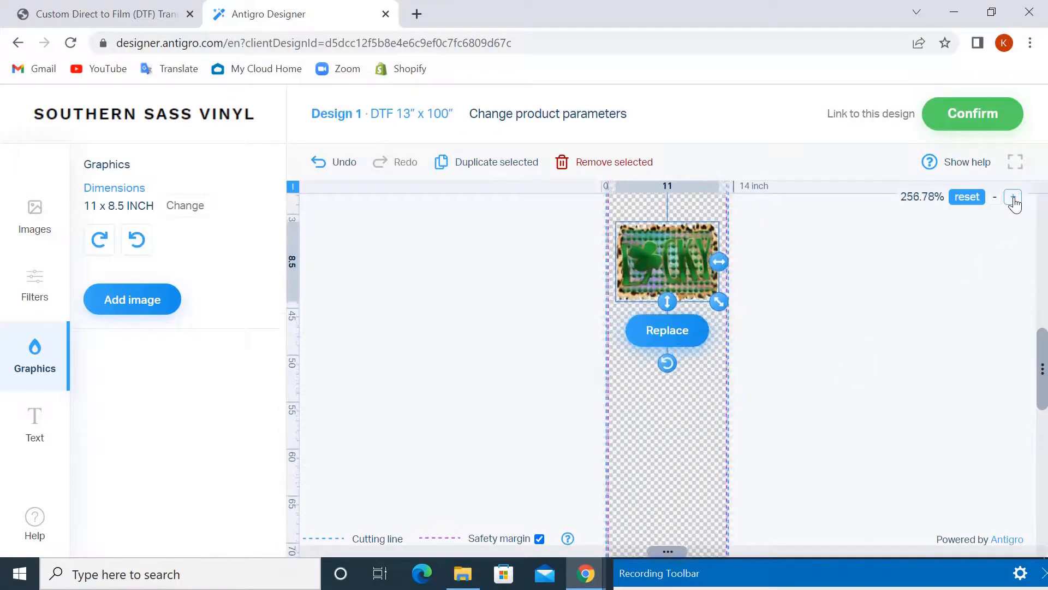
click(1013, 197)
click(1014, 198)
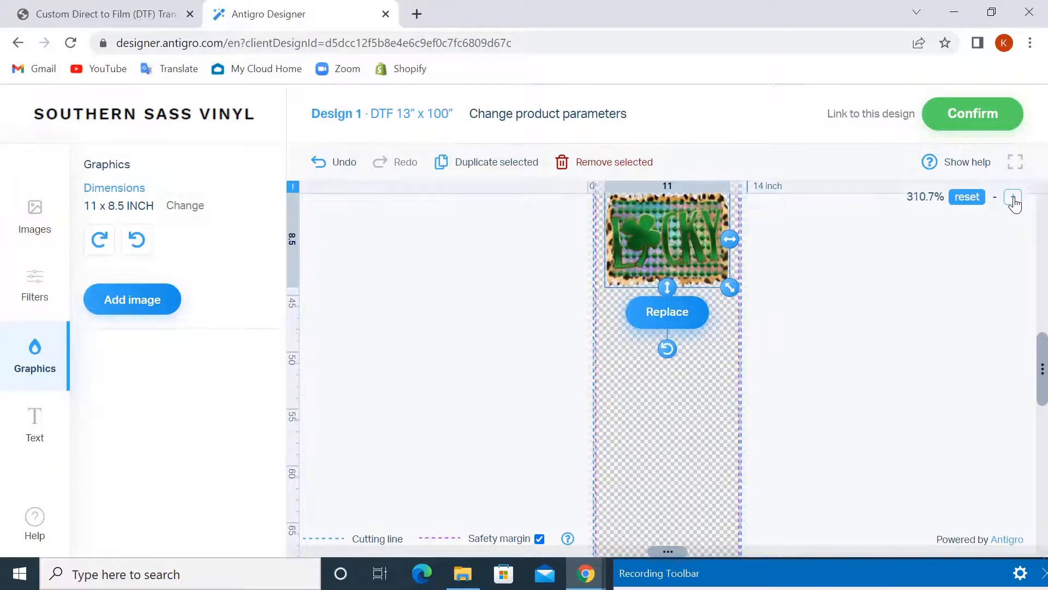
click(1013, 197)
click(1014, 197)
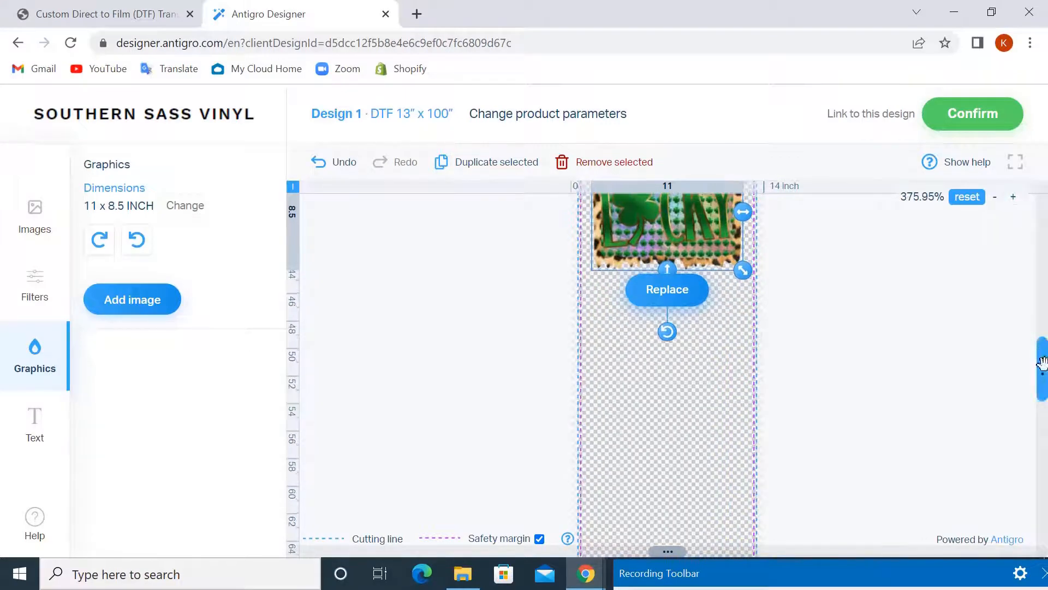
drag(1041, 355, 1042, 319)
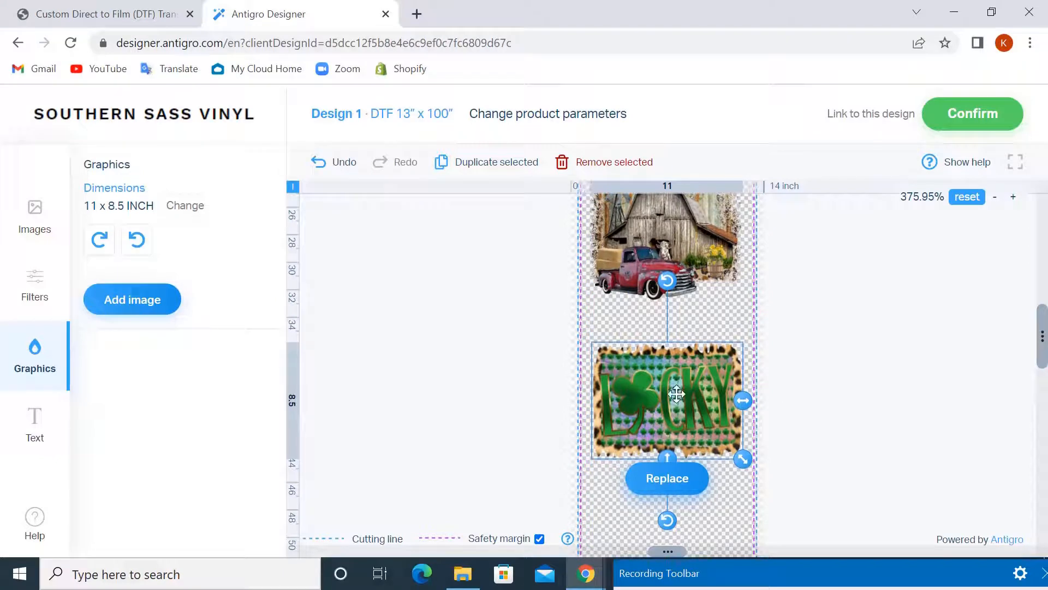
drag(666, 391, 659, 388)
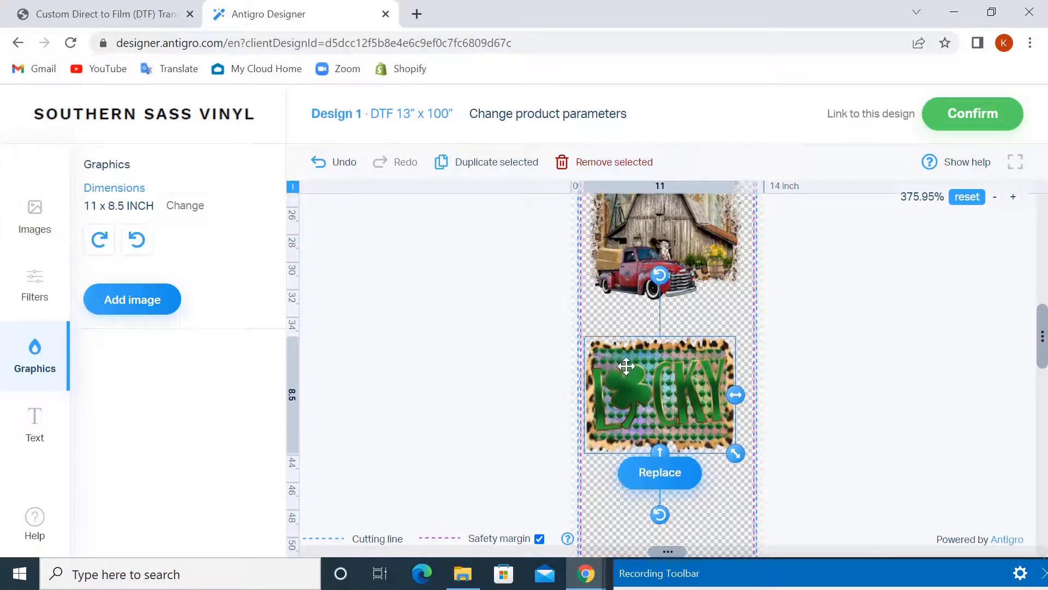
drag(627, 367, 624, 344)
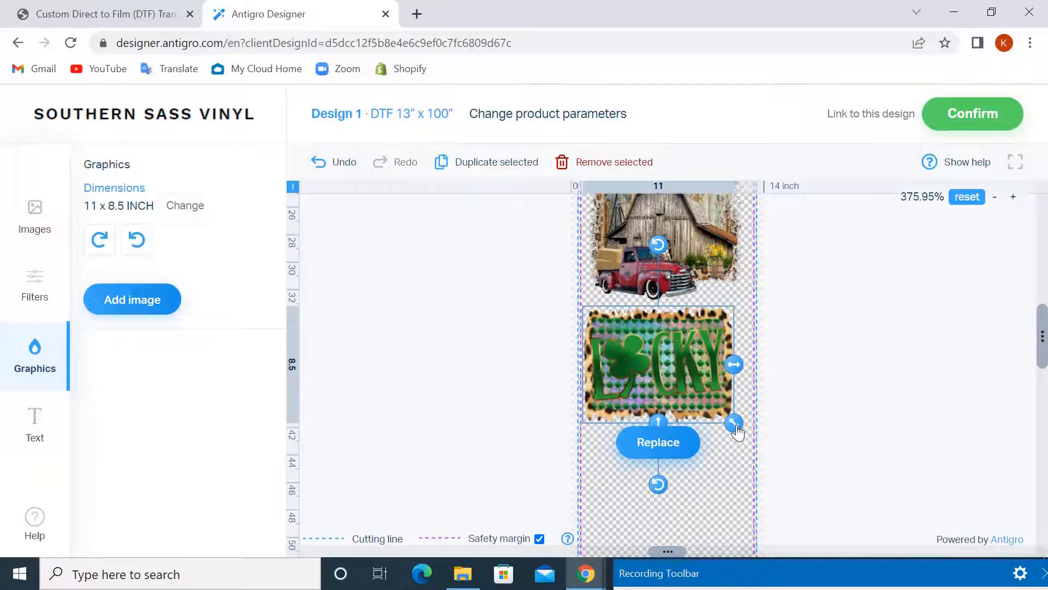
drag(735, 432, 753, 444)
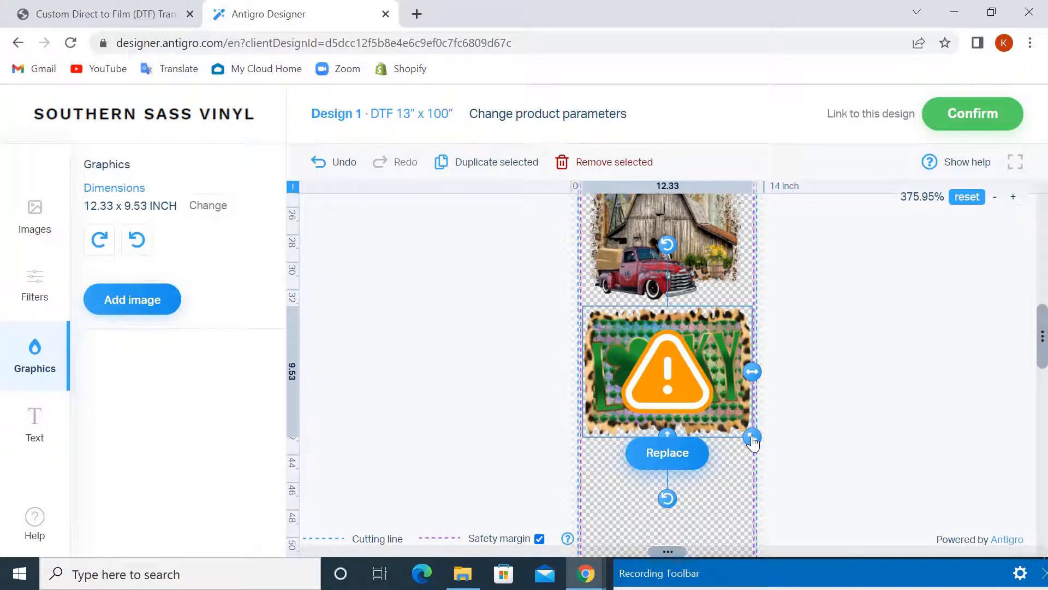
click(835, 421)
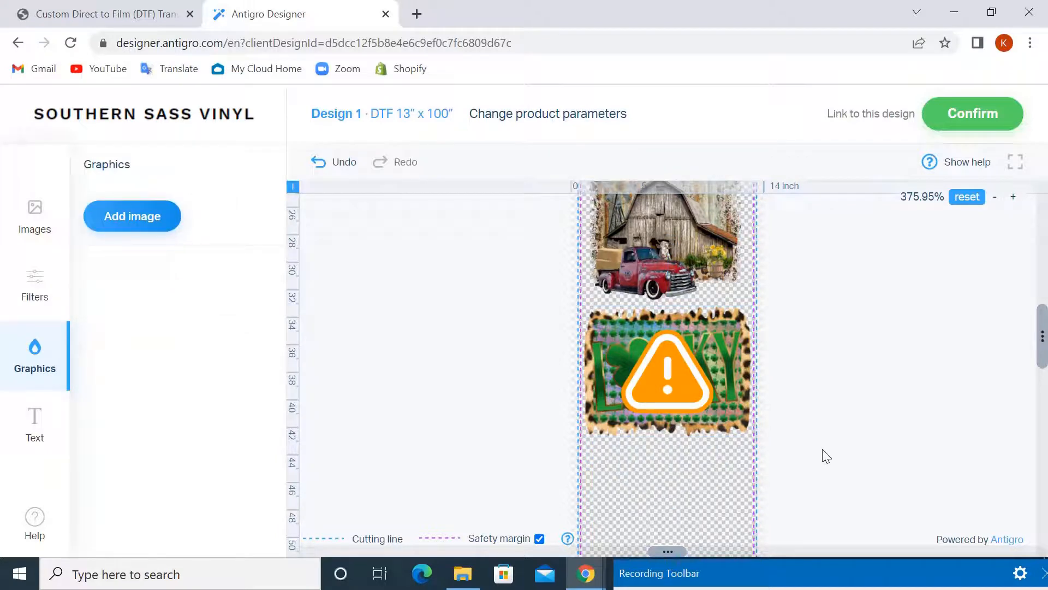
Duplicate the Lucky image and move the copy into the empty area of the sheet below the original.
click(730, 349)
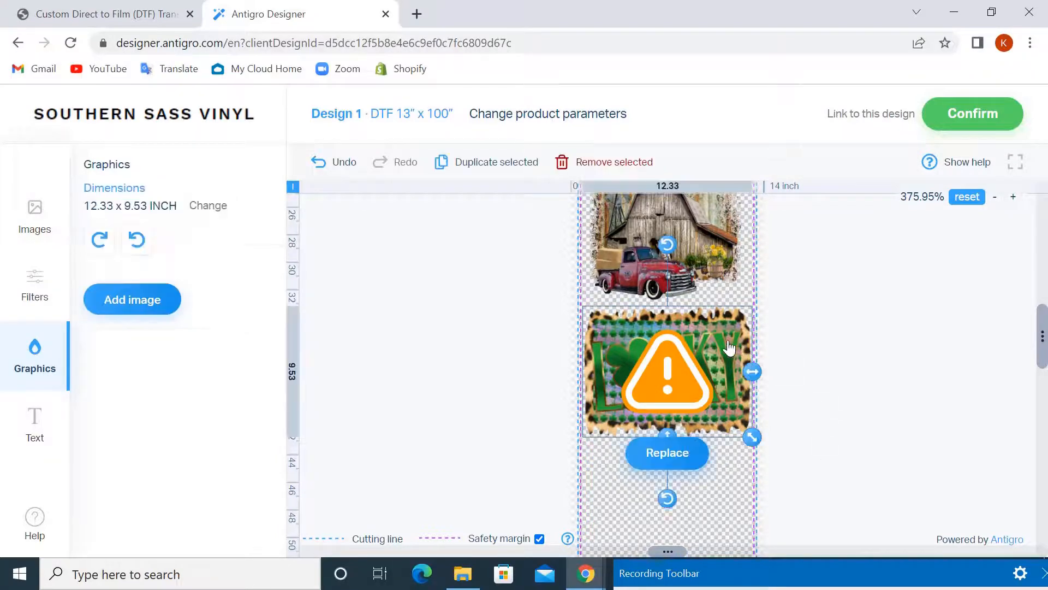
click(502, 164)
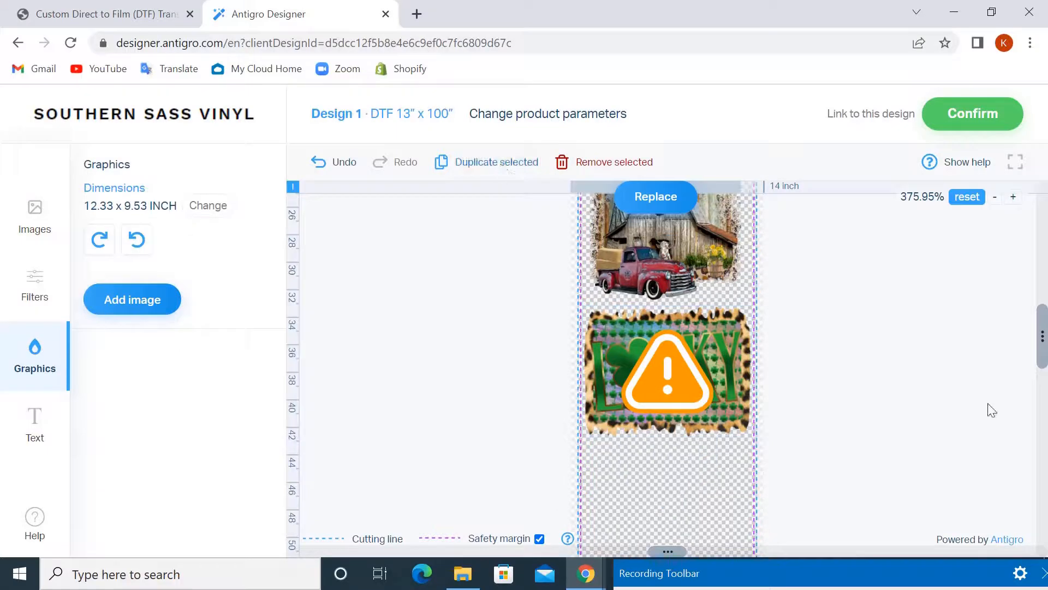
click(959, 197)
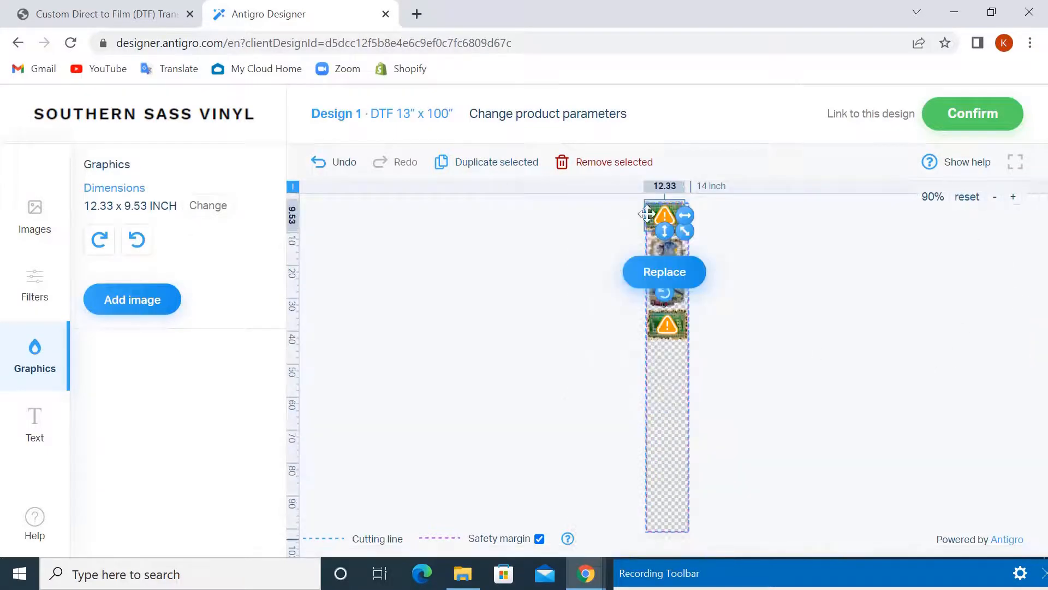
drag(650, 210, 653, 366)
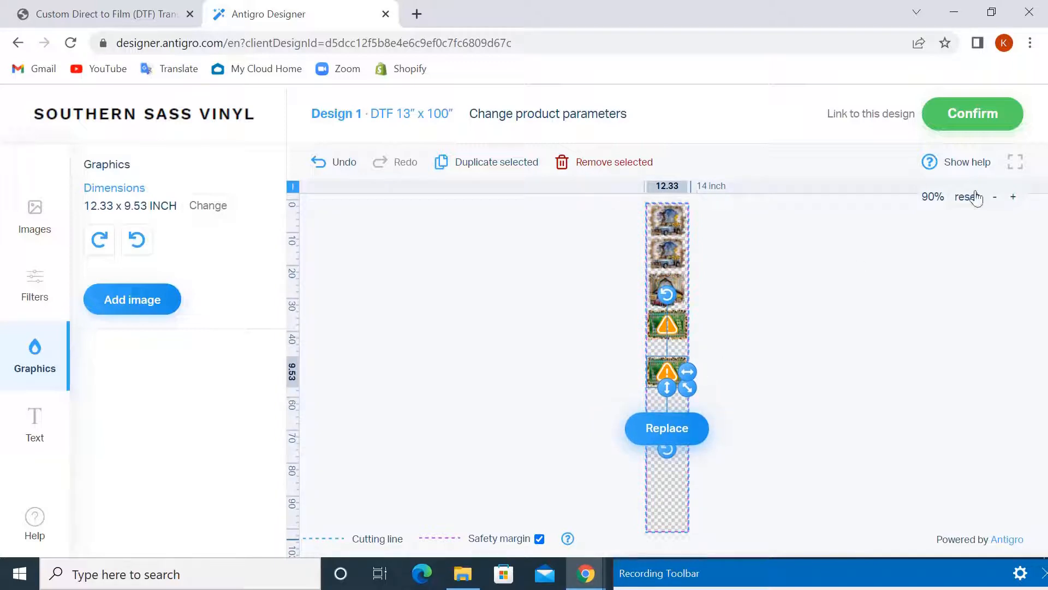
Rotate the duplicated Lucky image 90 degrees clockwise.
click(1013, 197)
click(1014, 197)
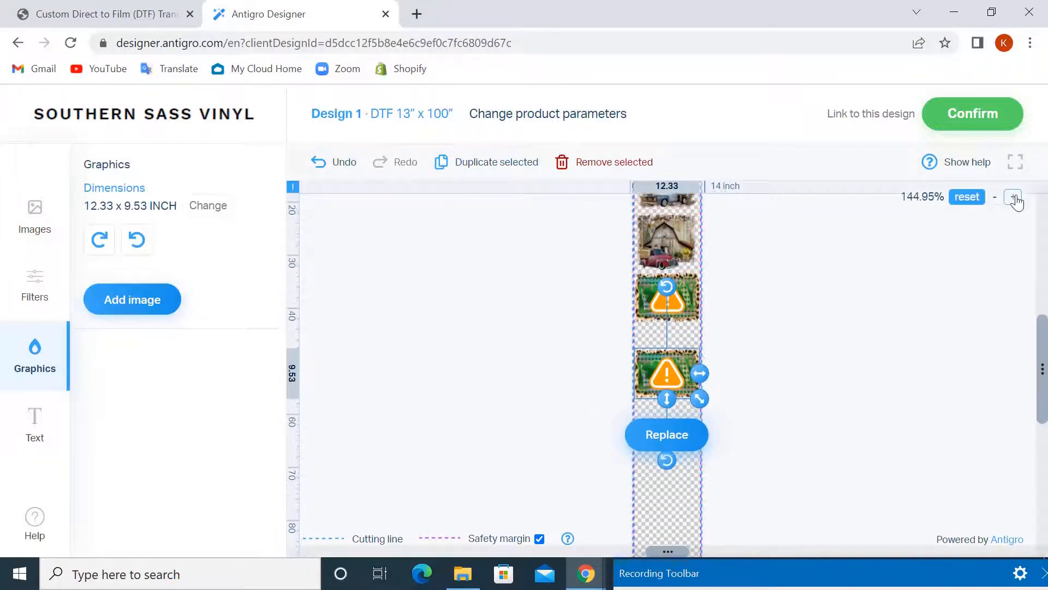
click(1014, 197)
click(1014, 197)
click(1013, 197)
click(1013, 198)
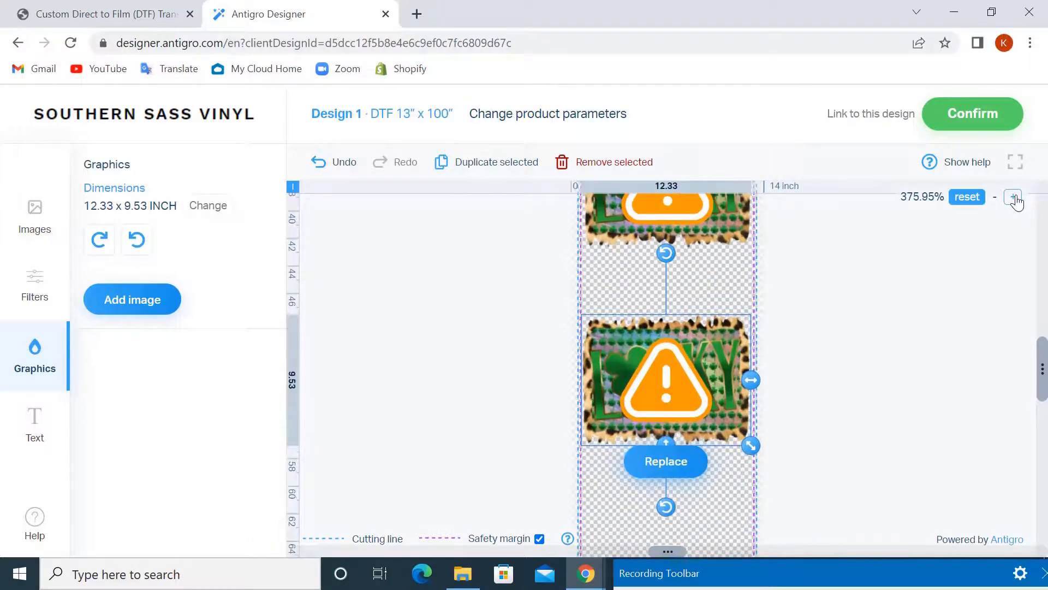
click(1014, 197)
click(1013, 197)
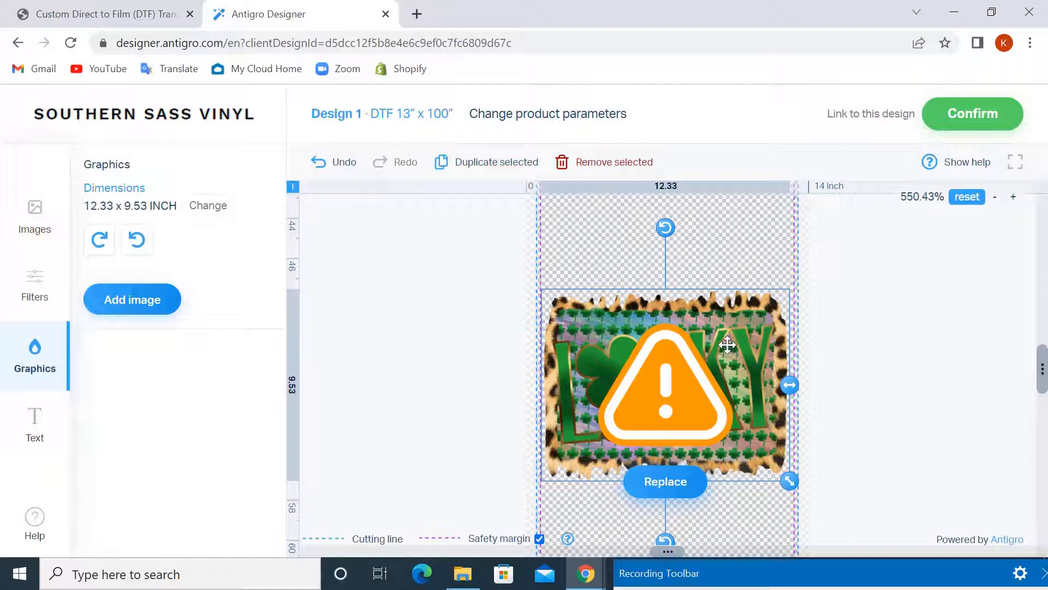
click(99, 239)
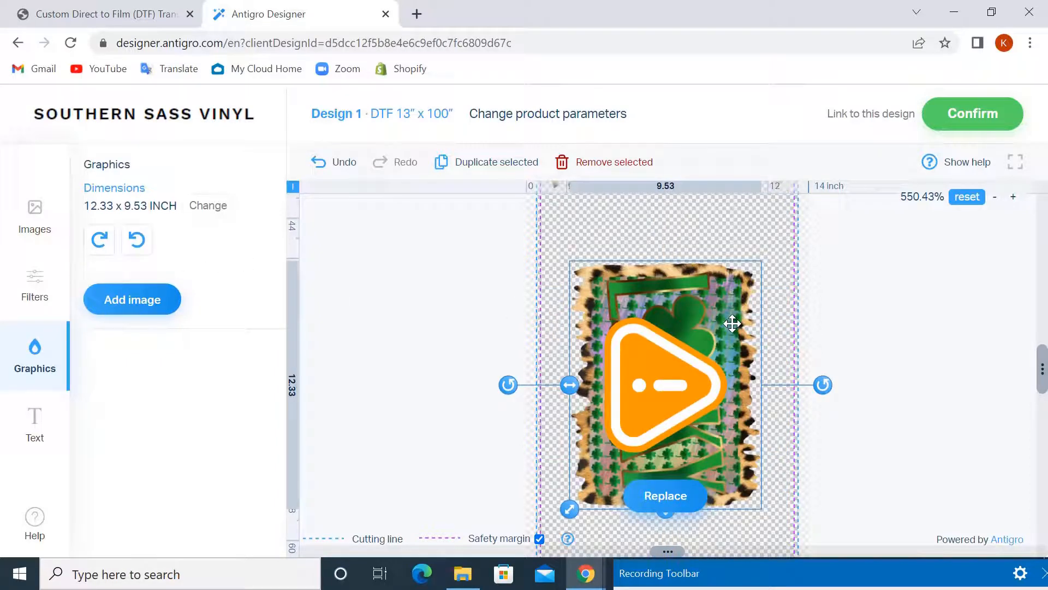
click(212, 208)
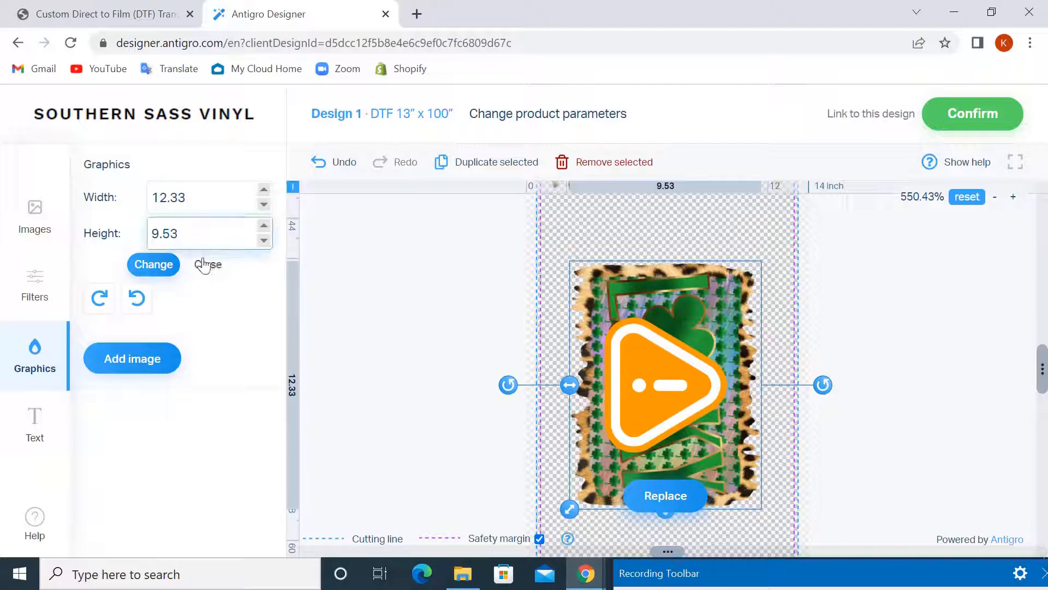
click(207, 264)
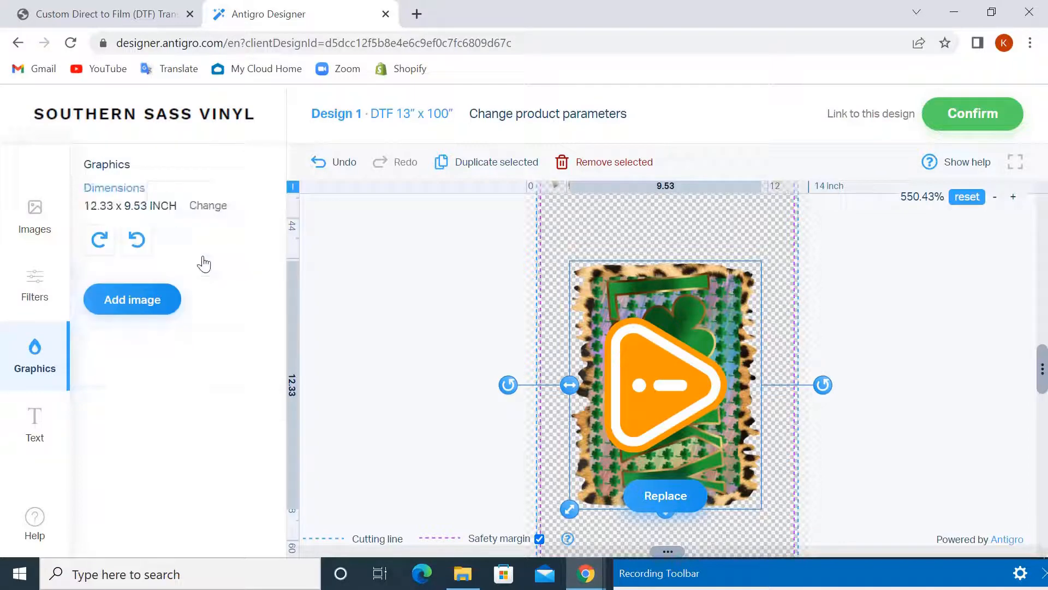
click(722, 322)
Set the rotated Lucky image's width to 14 inches and position it centrally between the side safety margins.
click(208, 206)
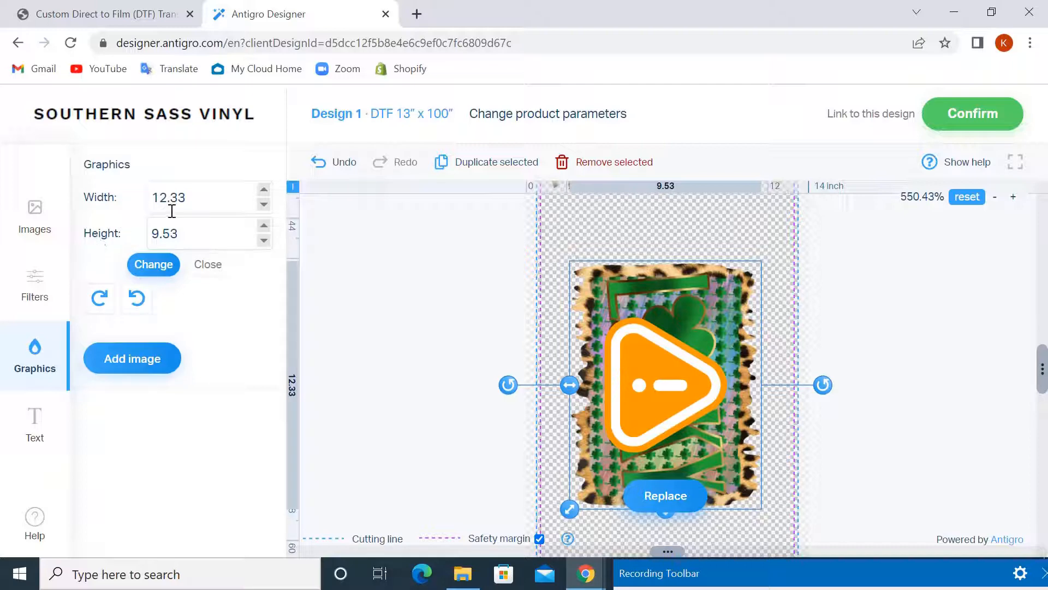
click(197, 198)
drag(208, 197, 135, 197)
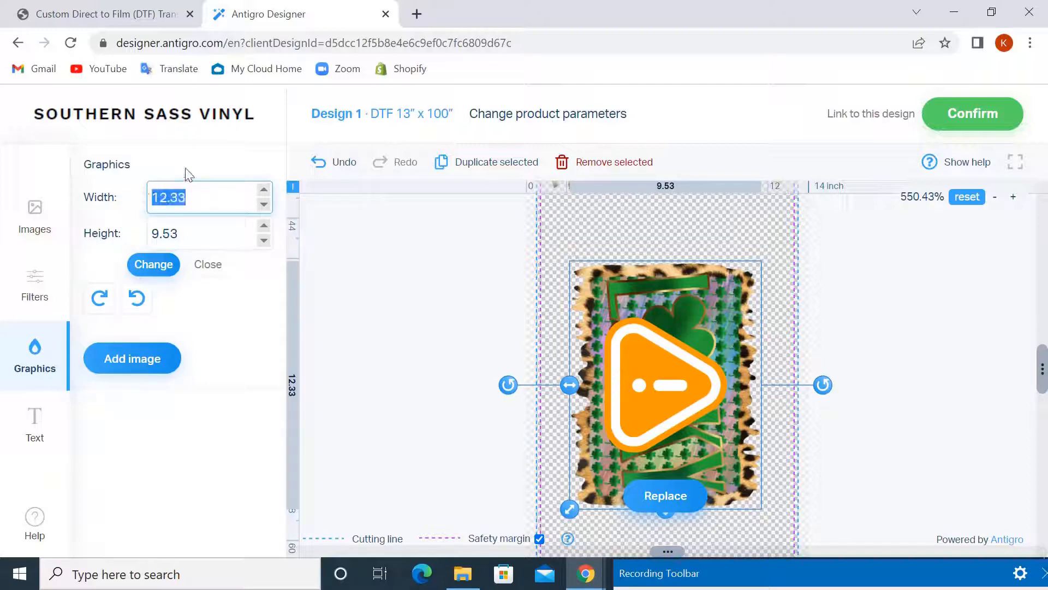
text(14)
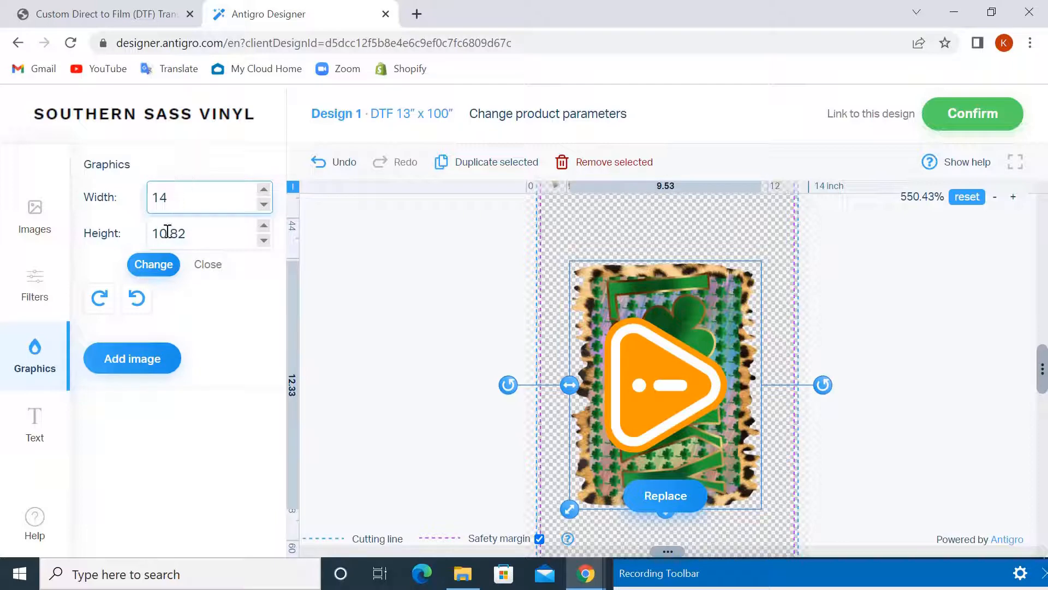
click(153, 264)
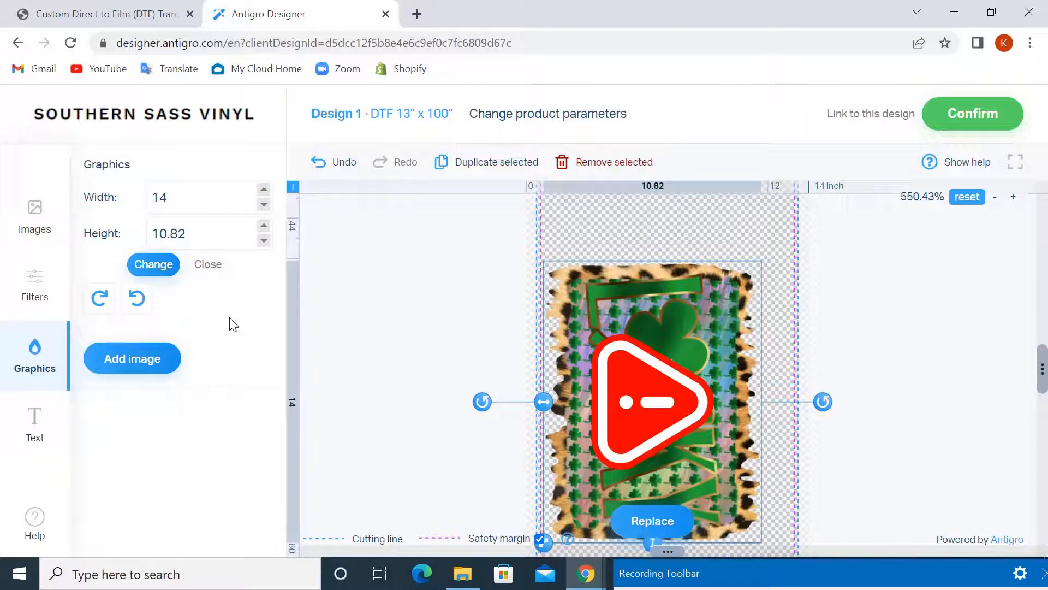
drag(681, 304, 697, 256)
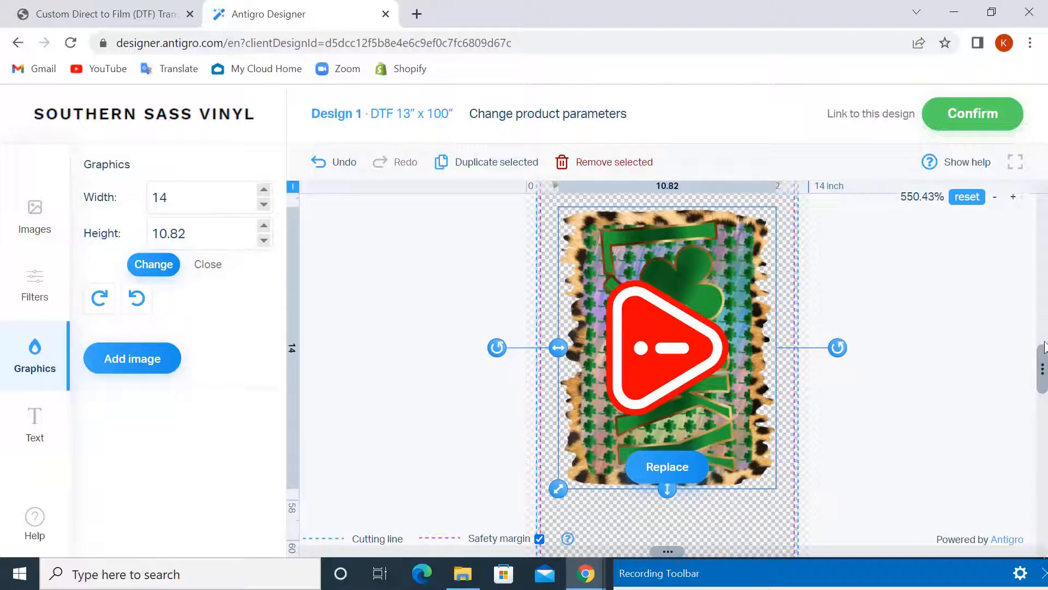
drag(1044, 347, 1042, 366)
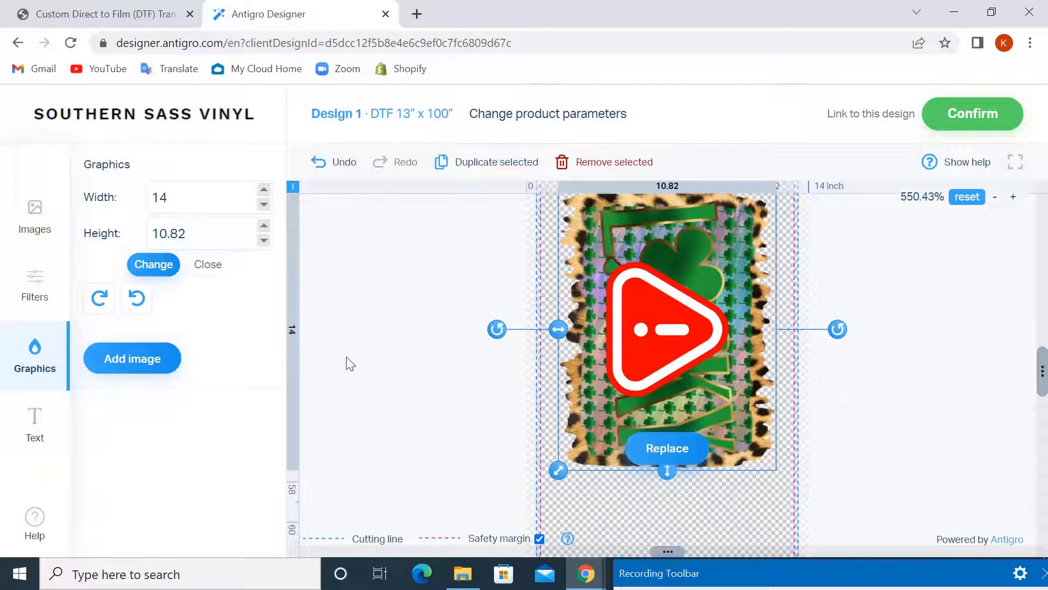
Rotate the Lucky copy 90 degrees counterclockwise and shrink it to about 12.74 x 9.84 inches, fitted between the side margins.
click(136, 299)
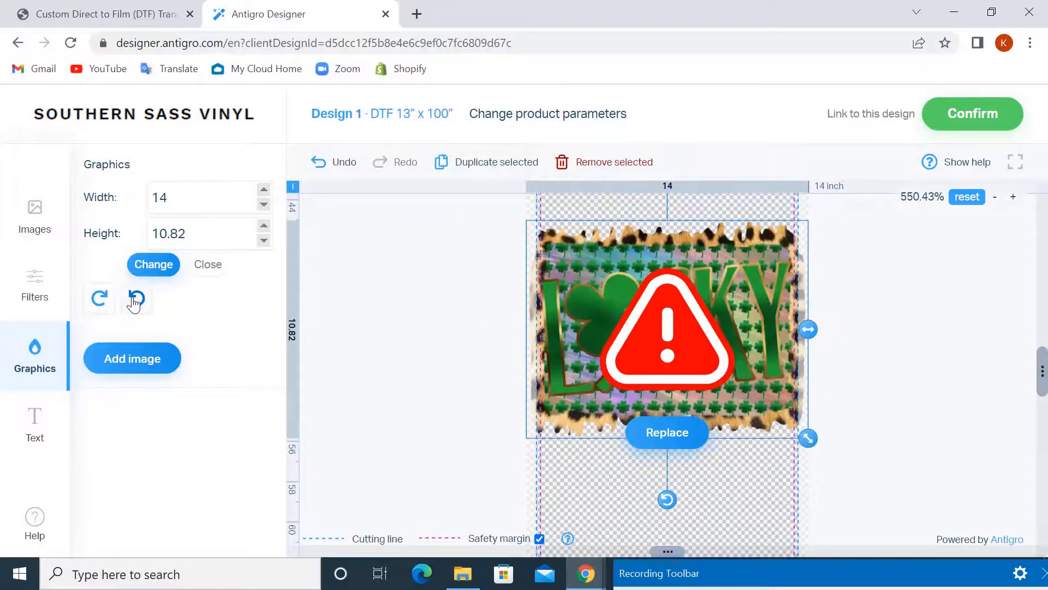
drag(808, 439, 785, 423)
drag(755, 385, 765, 384)
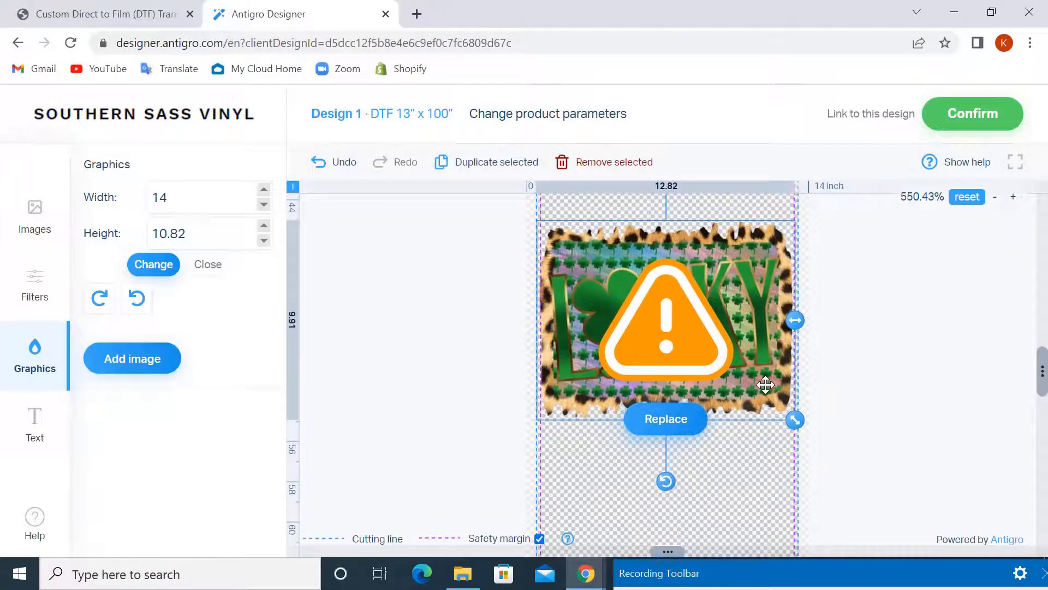
drag(795, 420, 793, 418)
drag(765, 384, 767, 384)
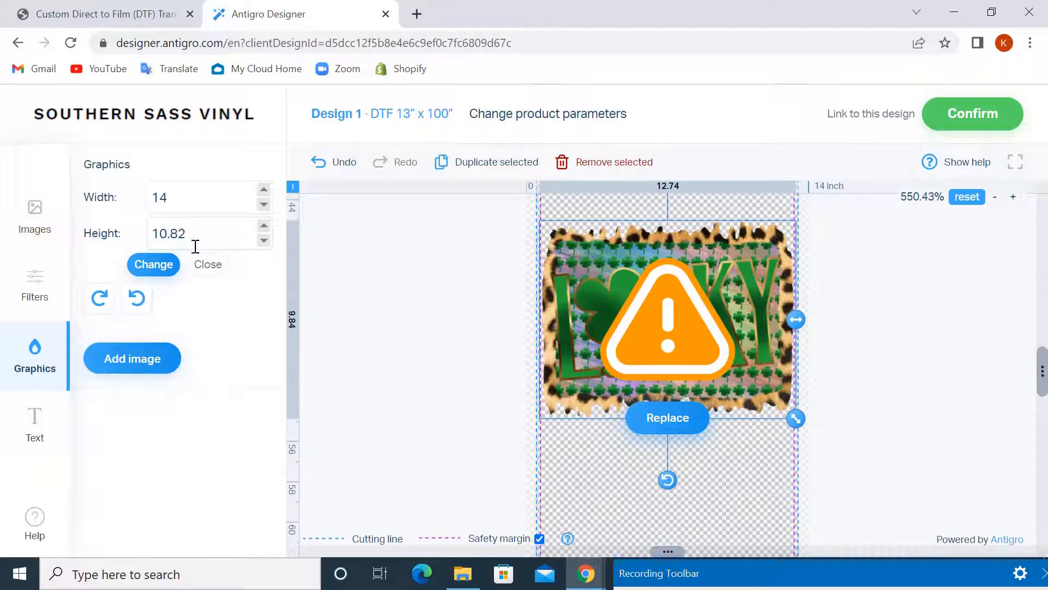
click(207, 264)
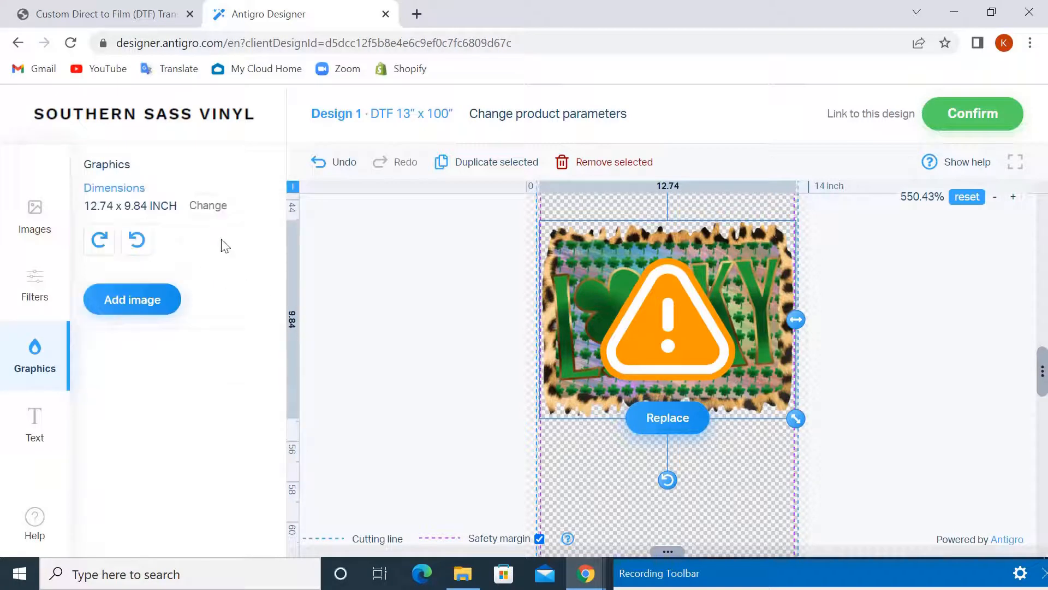
Set the duplicated Lucky image's width to 12.25 inches with its proportions kept.
click(208, 205)
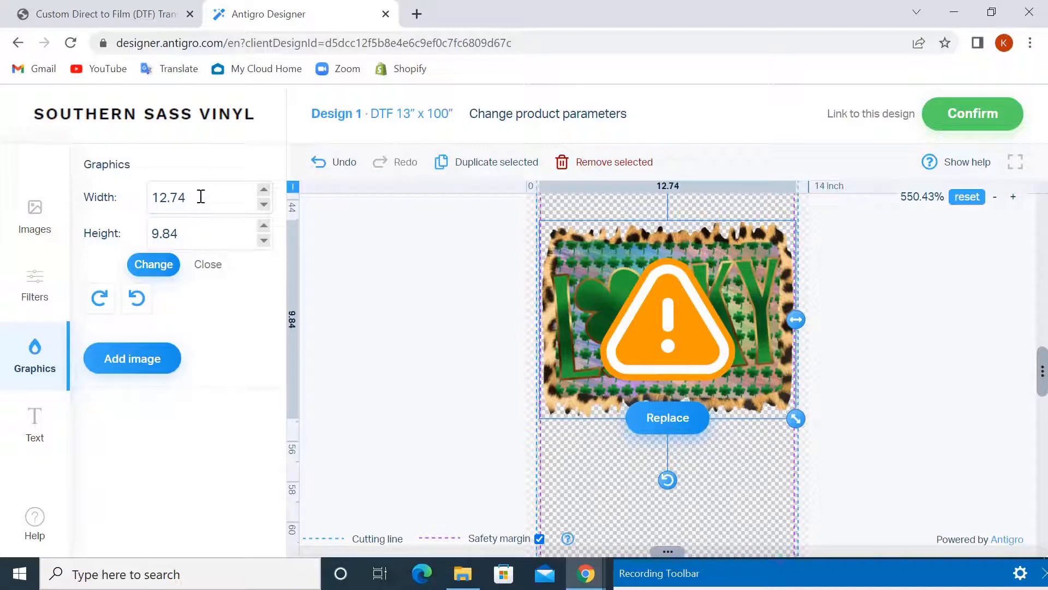
drag(201, 196, 143, 201)
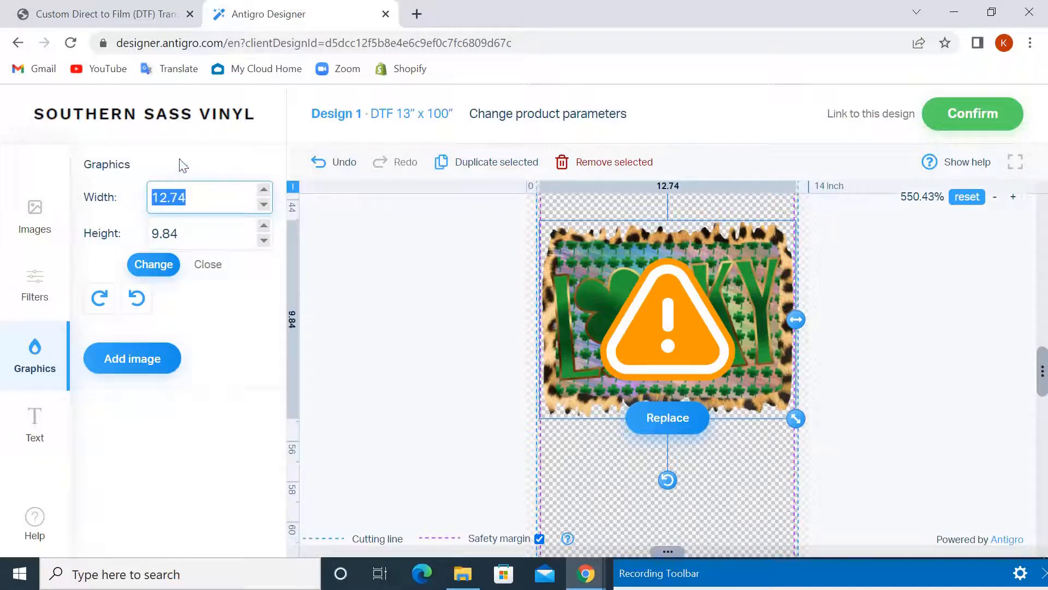
text(1)
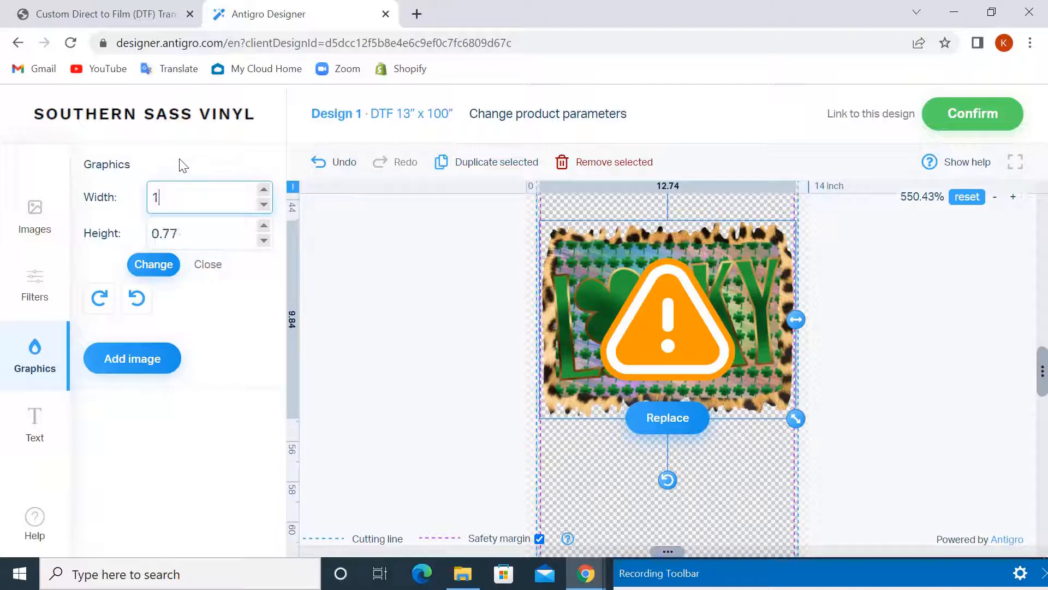
text(2.25)
click(153, 264)
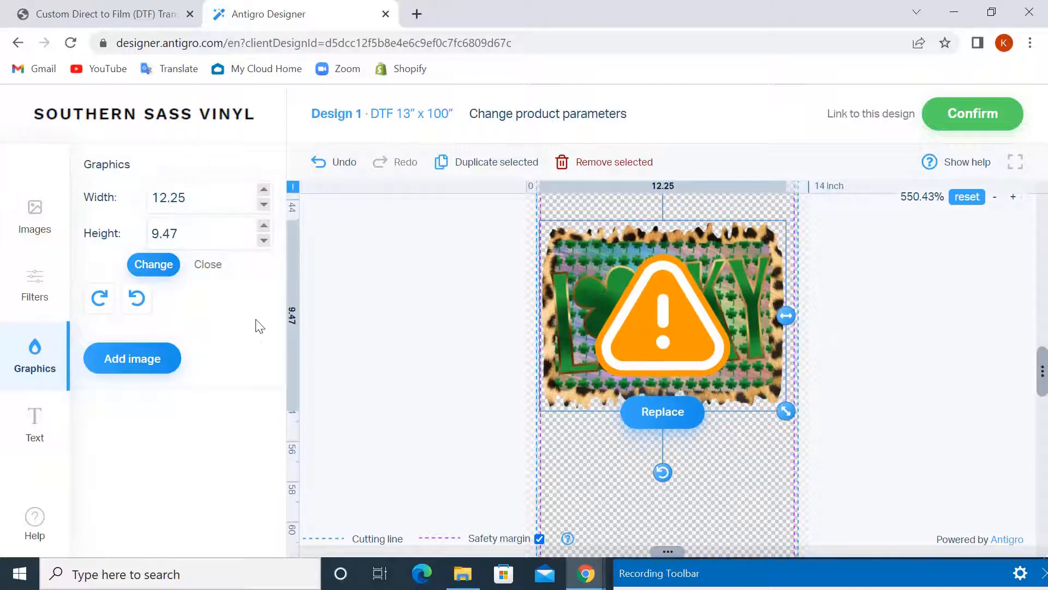
Center the Lucky copy between the safety margins and move it up to sit closely below the first Lucky image.
drag(731, 287, 734, 287)
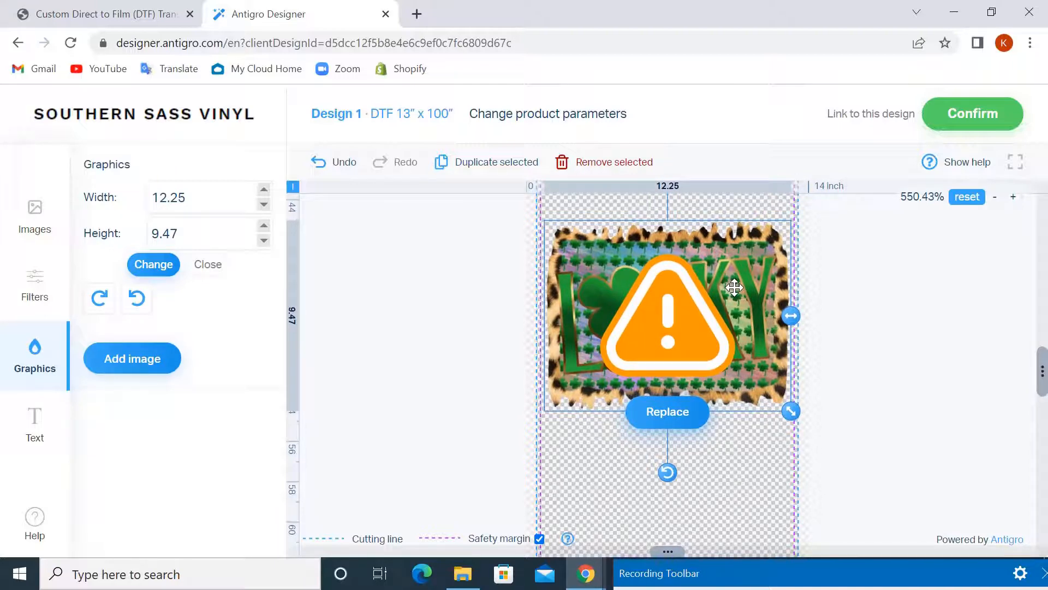
mouse_move(1042, 368)
mouse_down()
mouse_move(1042, 351)
mouse_move(1042, 360)
mouse_up()
drag(744, 355, 746, 311)
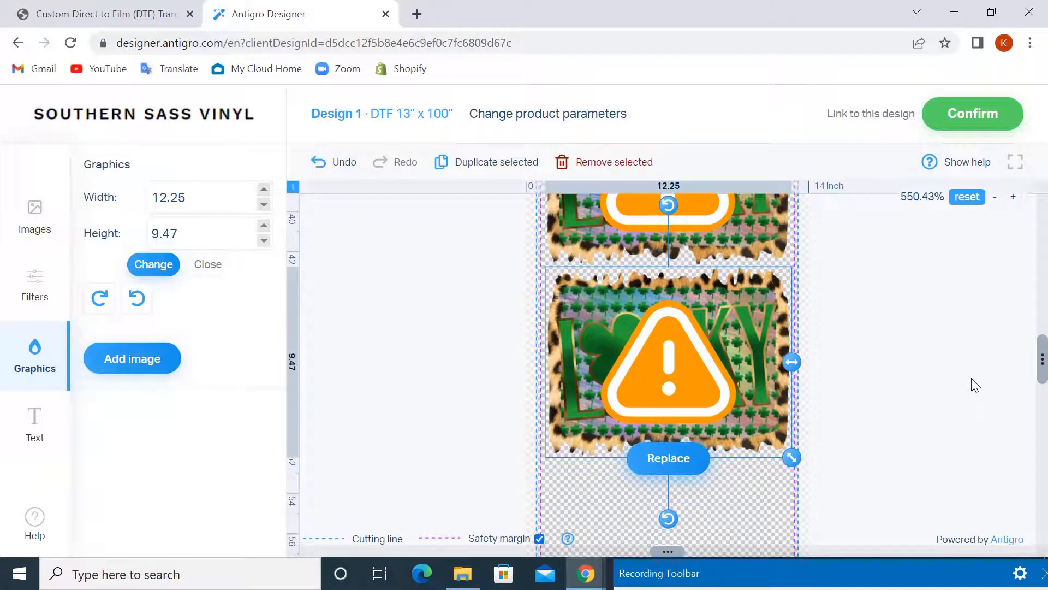
click(918, 386)
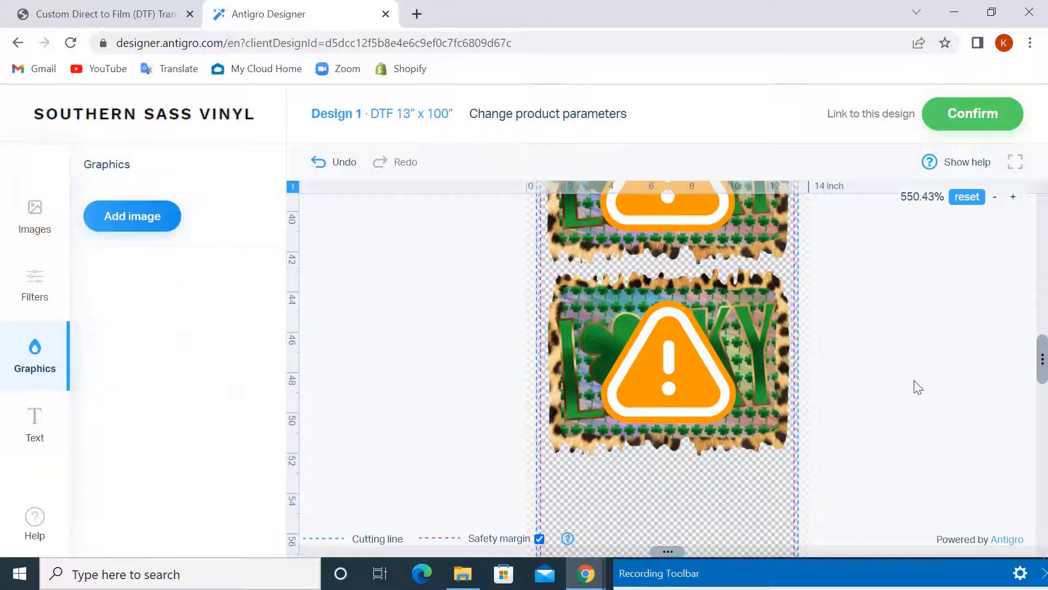
Try the brown sepia, muted and darker green filters on the lower Lucky image, and apply the vivid yellow-toned one.
click(760, 349)
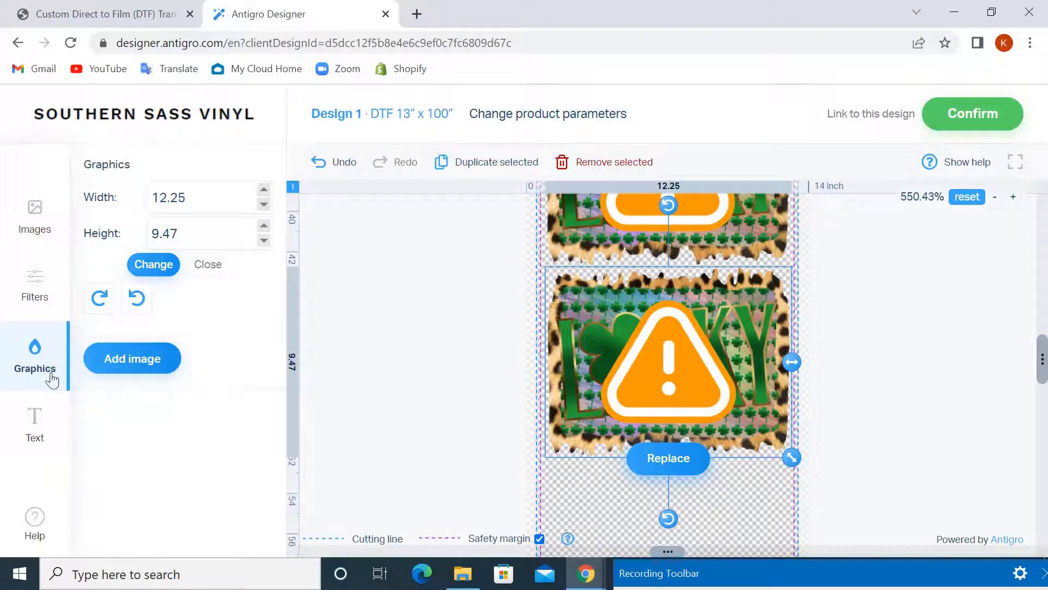
click(33, 307)
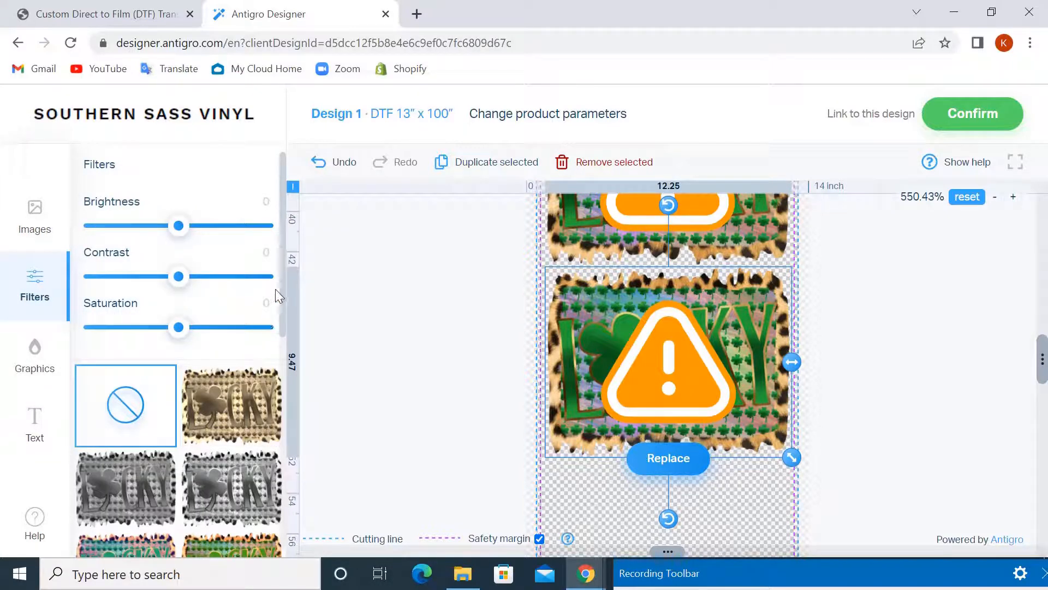
drag(284, 284, 270, 454)
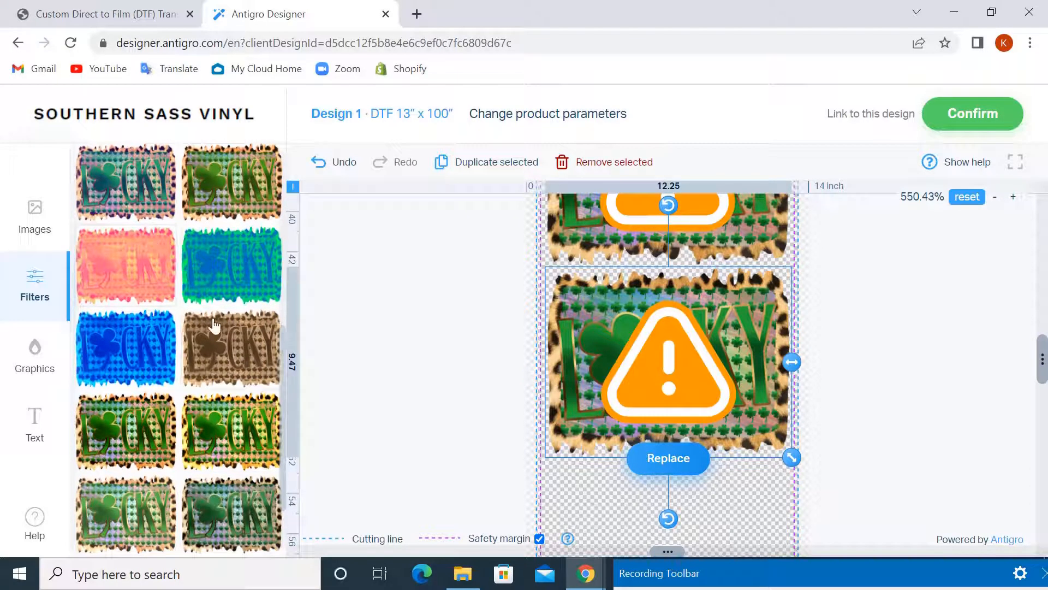
click(222, 357)
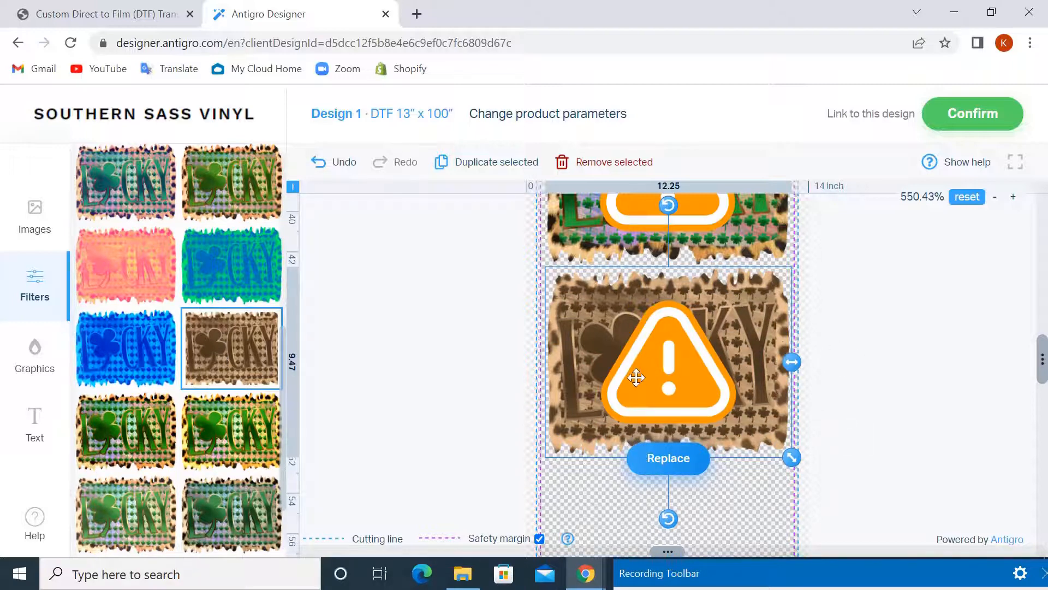
click(224, 519)
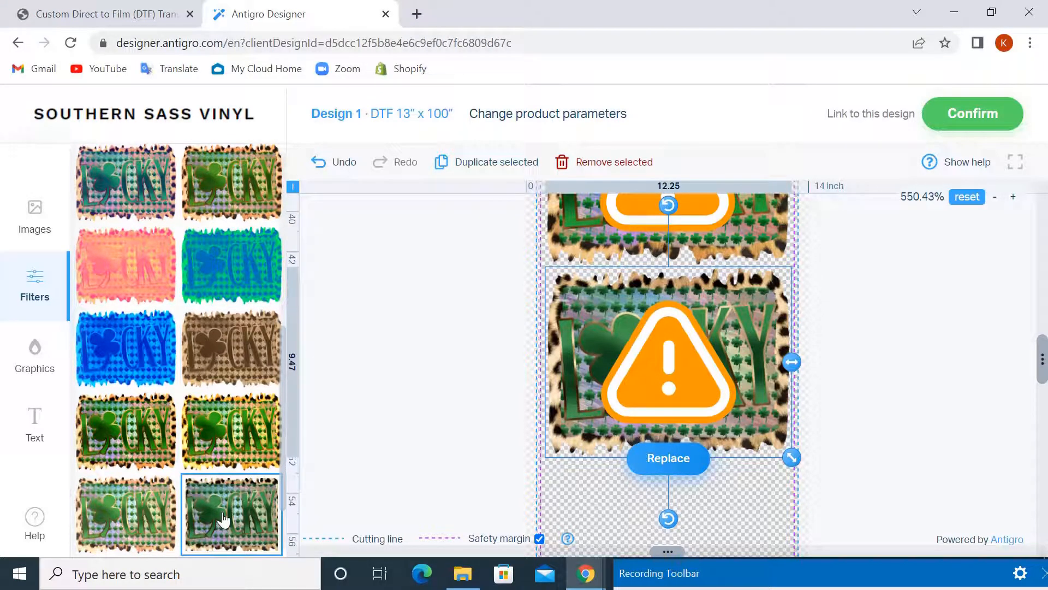
click(125, 515)
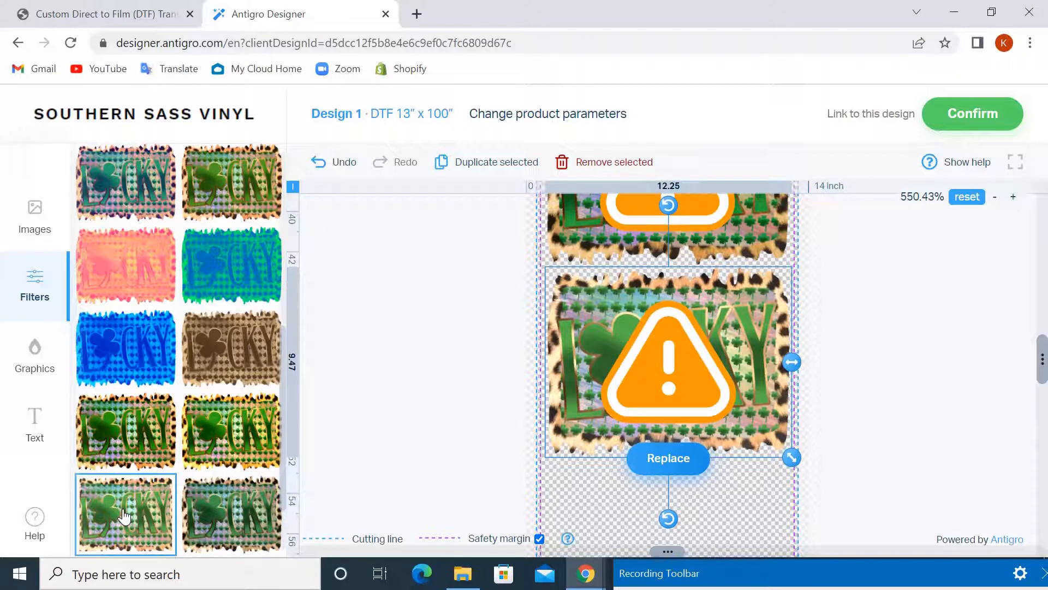
click(120, 440)
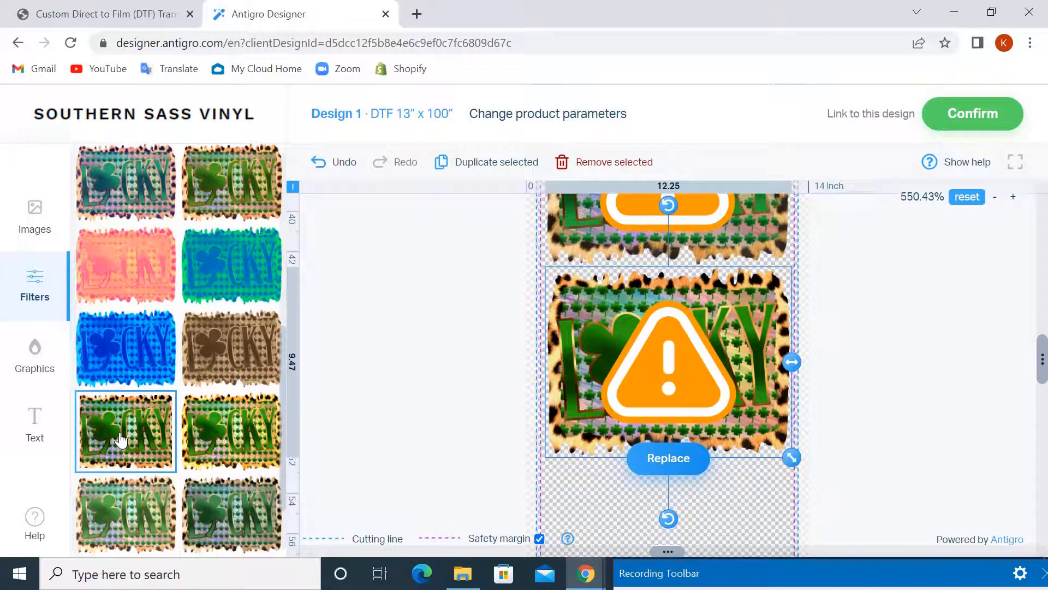
click(236, 433)
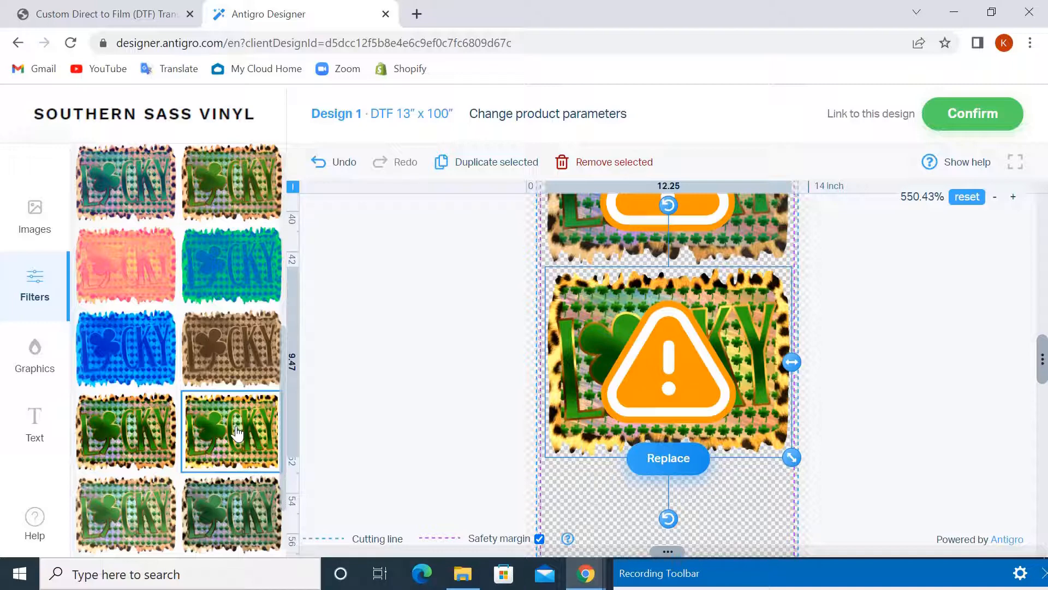
Try the solid blue and the blue-green filters on the lower Lucky image.
click(138, 365)
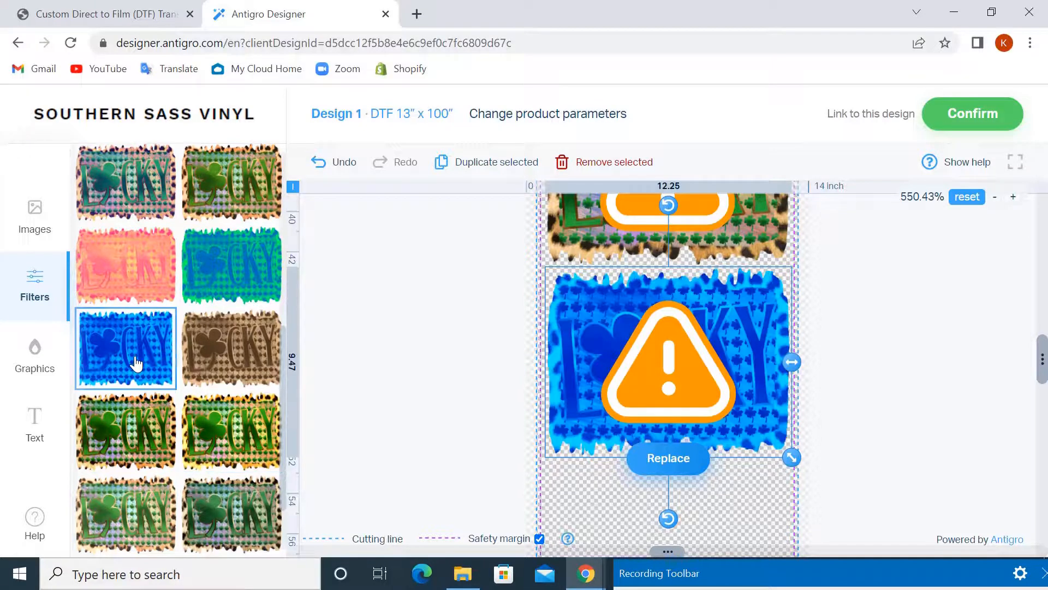
click(235, 274)
click(292, 329)
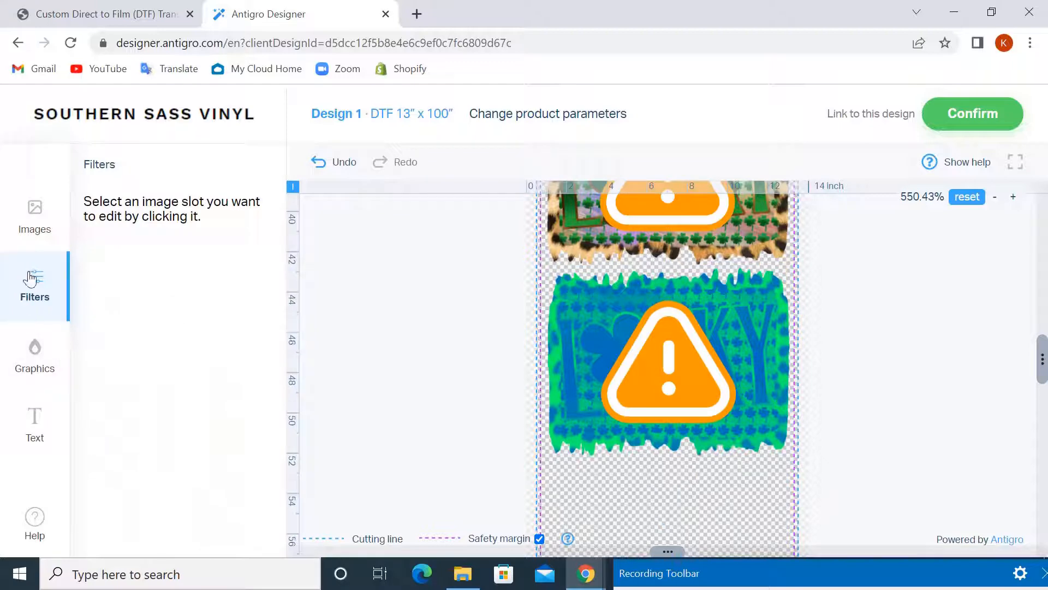
click(755, 336)
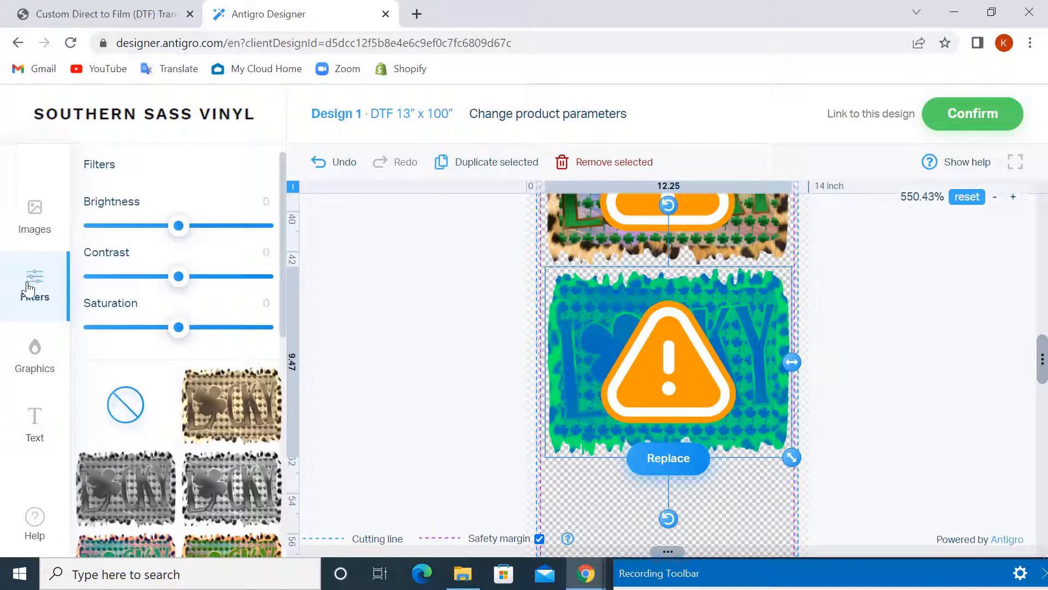
Clear the filter from the lower Lucky image and apply the brown sepia one.
click(125, 411)
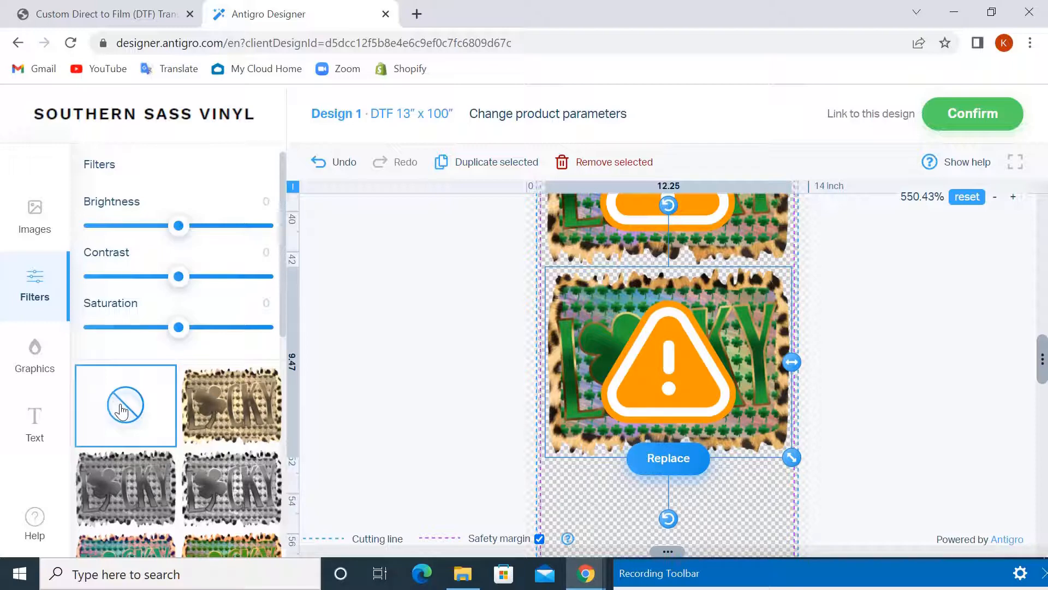
drag(285, 318, 273, 421)
click(235, 501)
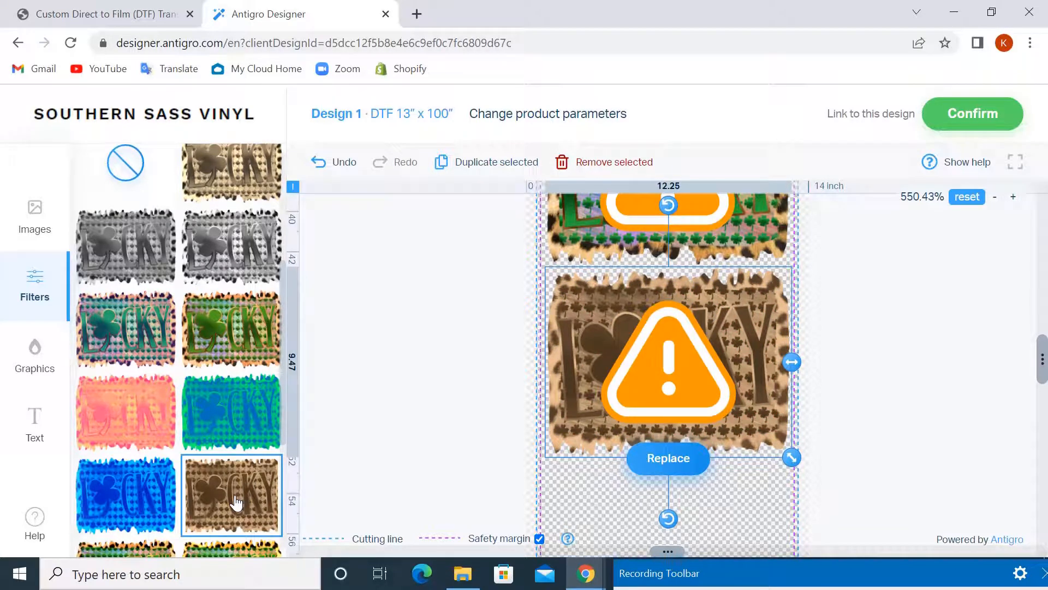
Add a new text box over the lower Lucky image and set its font size to 20.
click(32, 419)
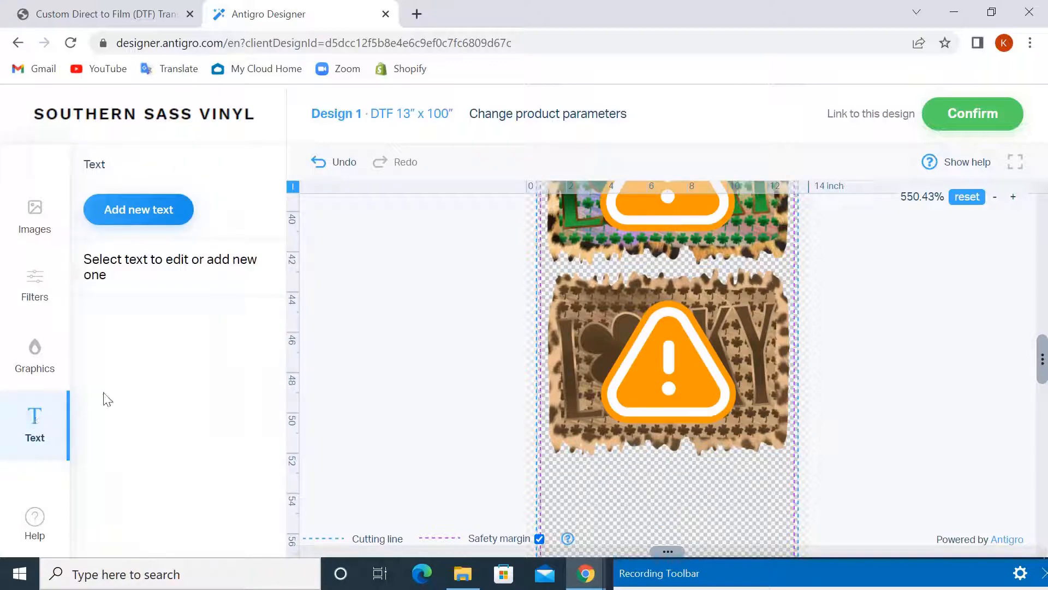
click(128, 214)
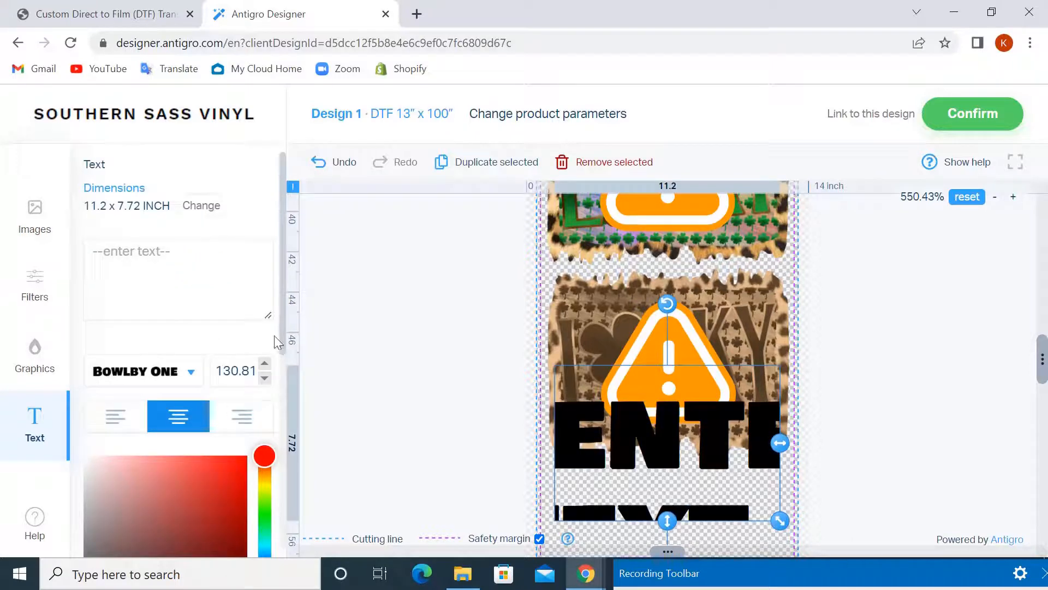
click(264, 378)
click(264, 378)
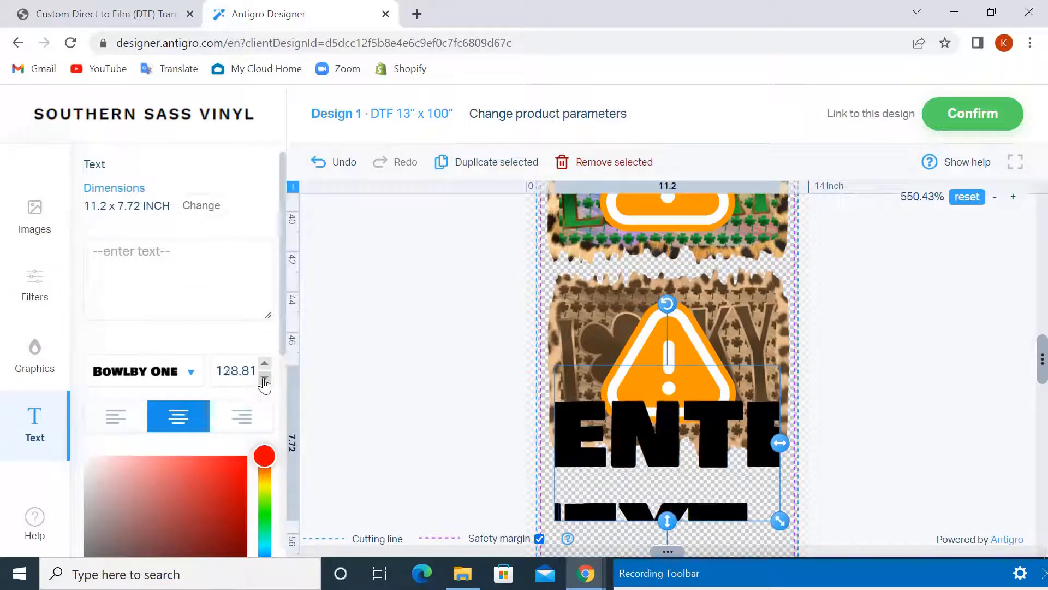
click(264, 377)
click(264, 378)
click(264, 378)
click(264, 378)
click(265, 377)
click(264, 378)
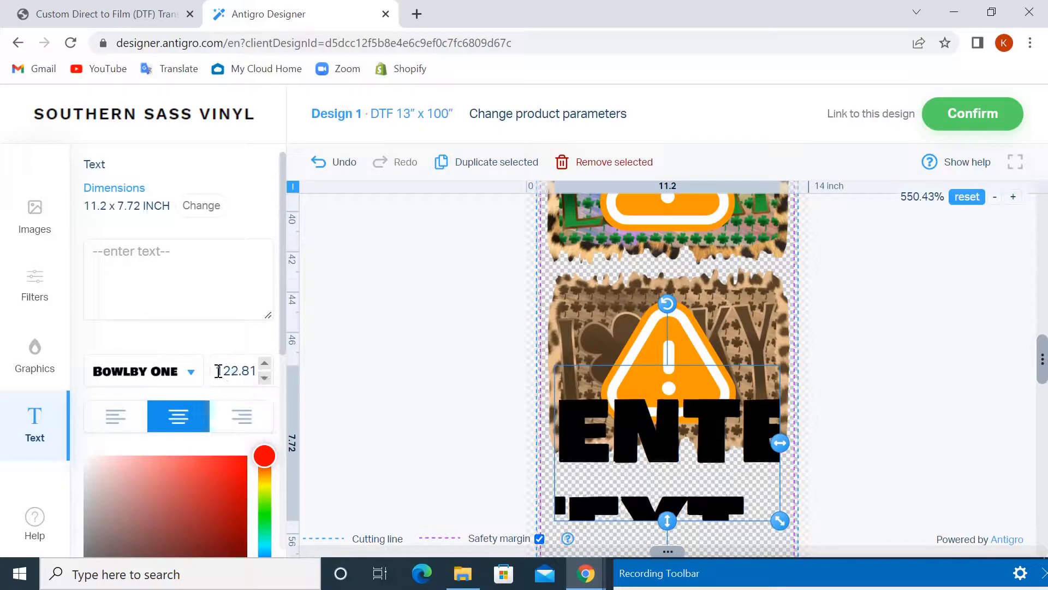
drag(219, 371, 258, 372)
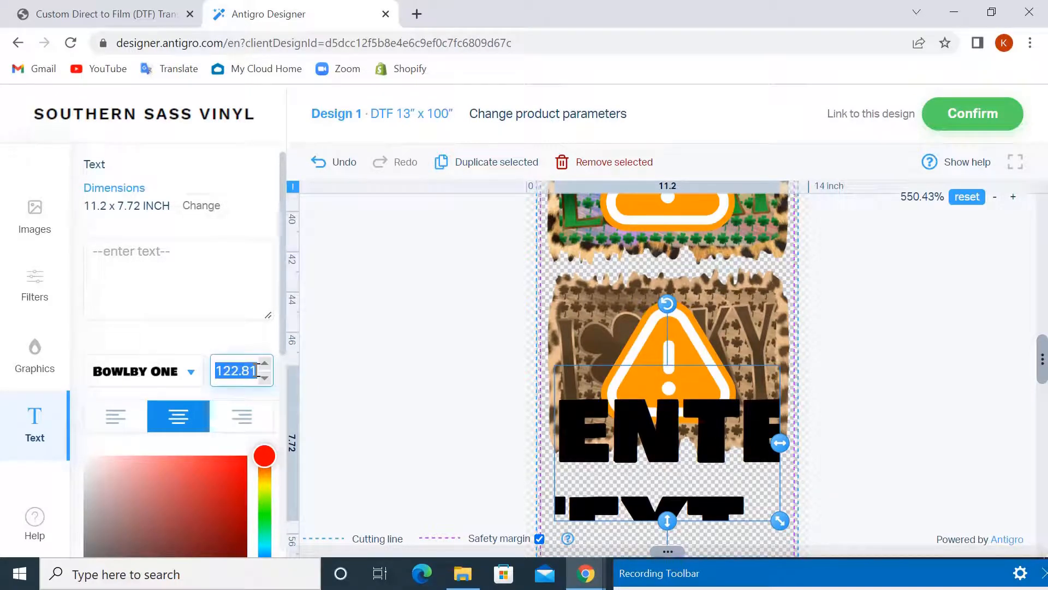
text(10)
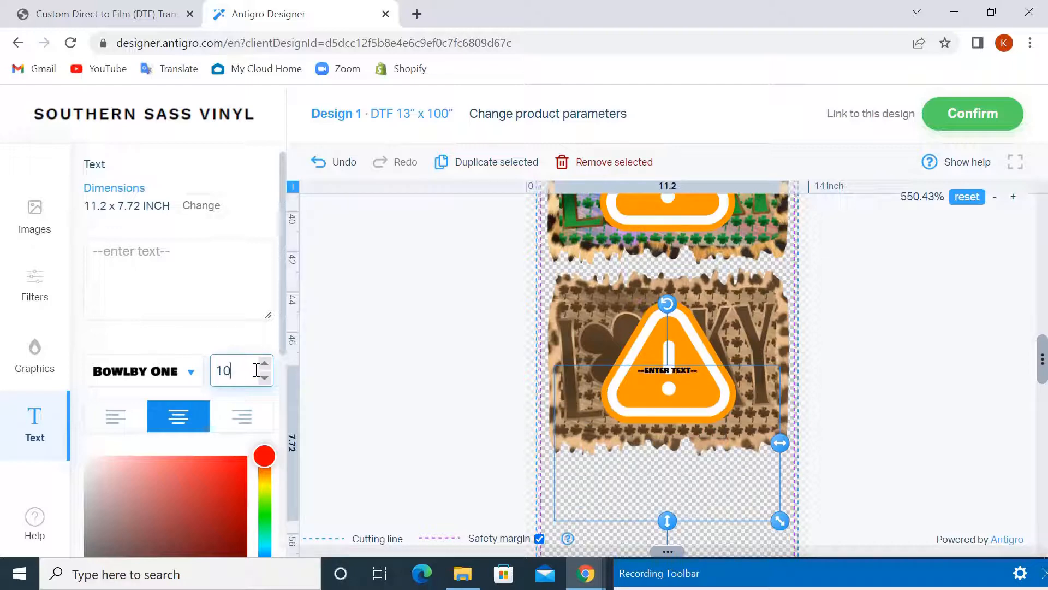
drag(257, 371, 214, 377)
text(20)
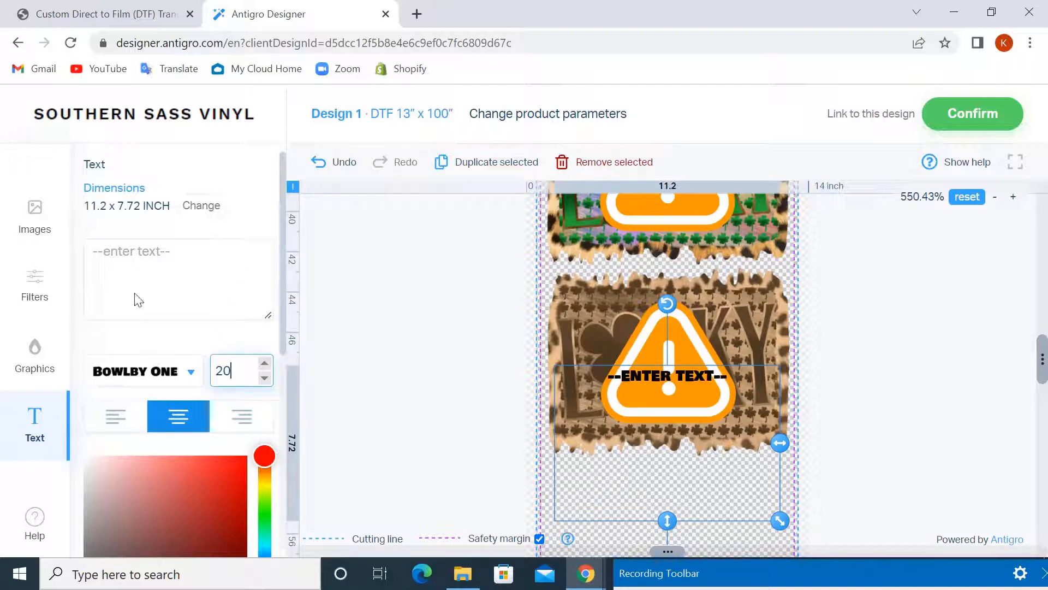
Enter MOMMA as the text and move it down to the lower edge of the brown Lucky image.
click(140, 260)
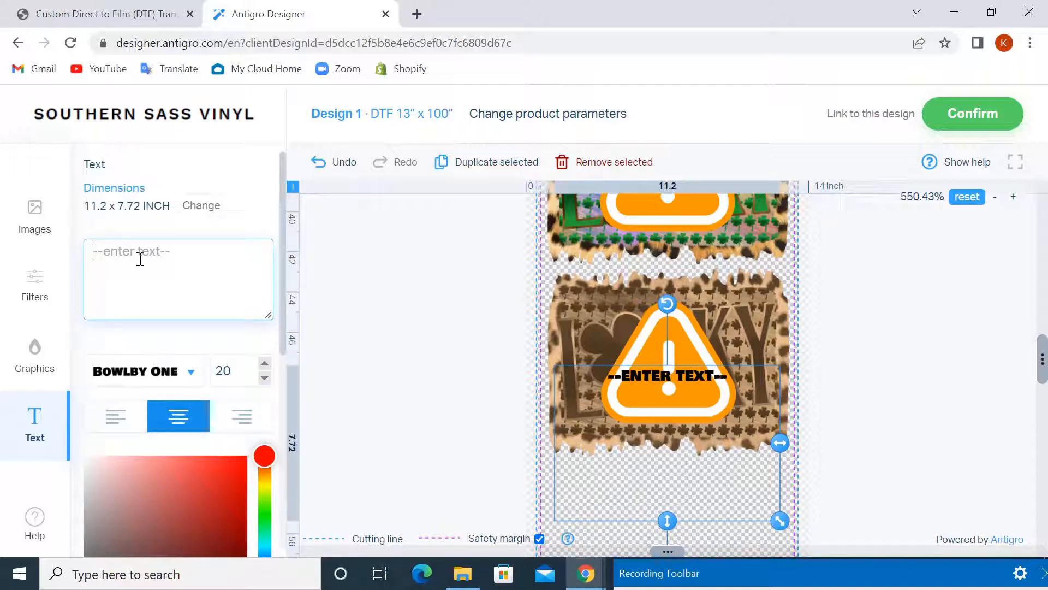
text(MOMMA)
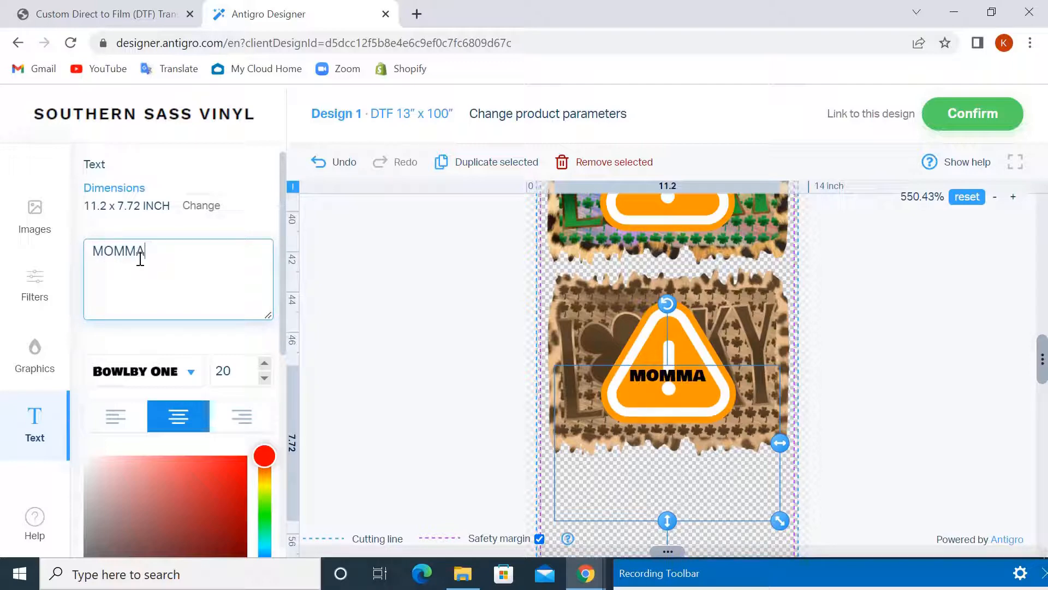
click(688, 377)
drag(688, 376, 688, 424)
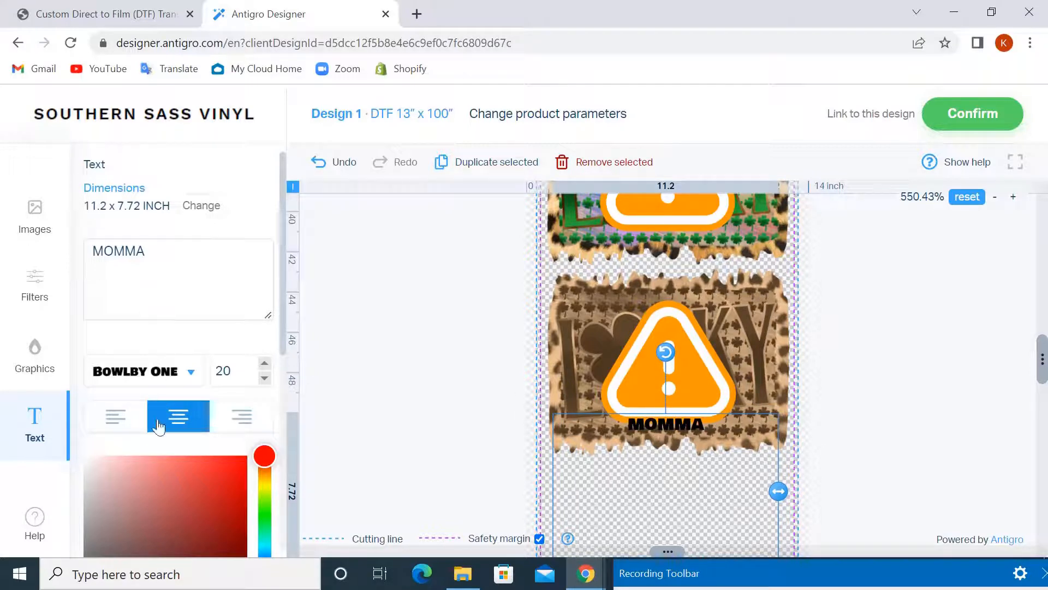
Try the Kaushan Script font on the MOMMA text and set its font to Bangers.
click(191, 373)
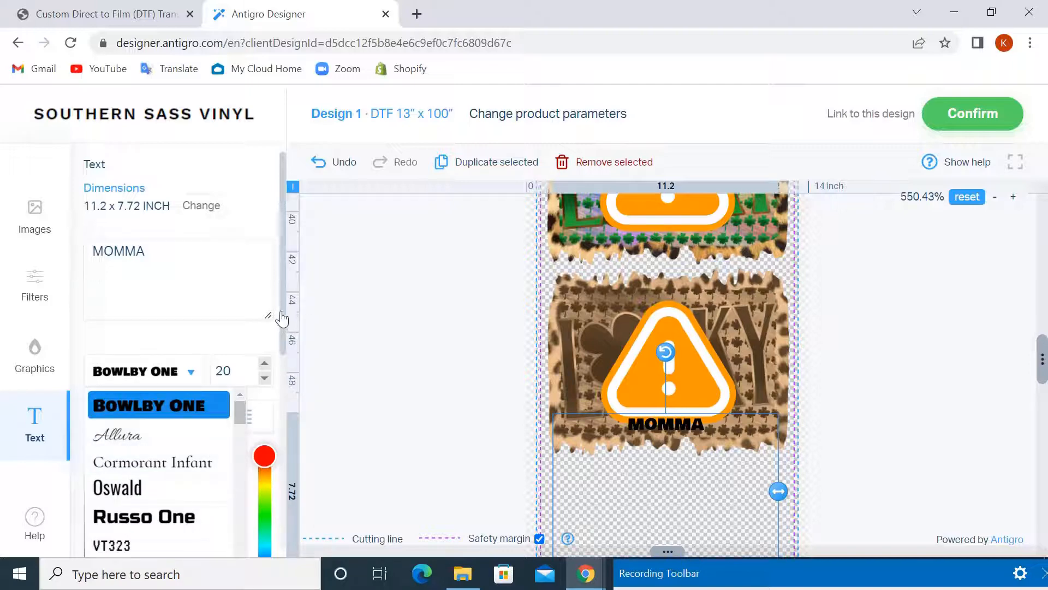
drag(280, 317, 274, 409)
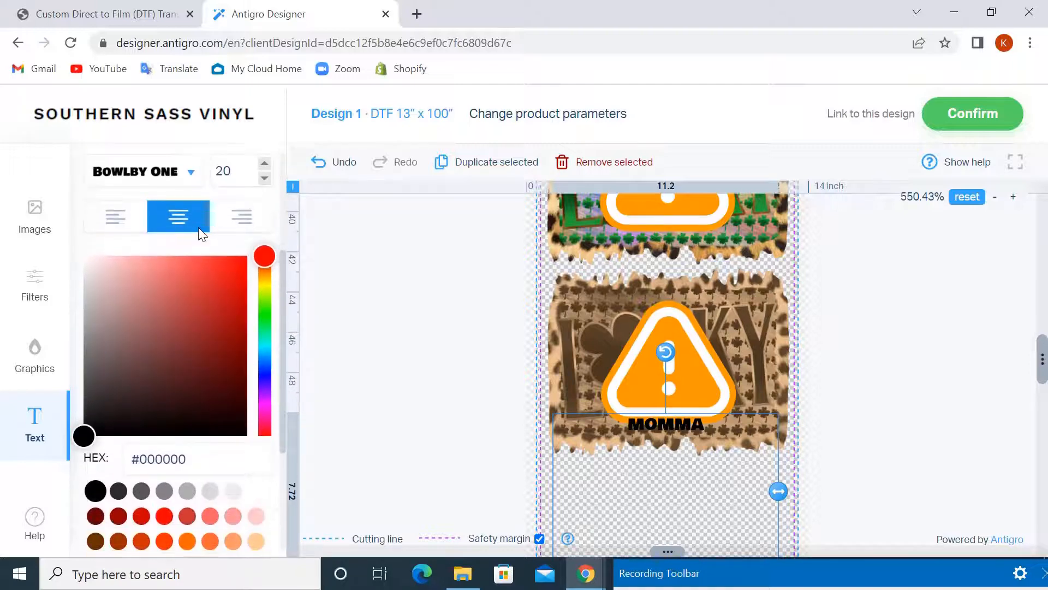
click(191, 172)
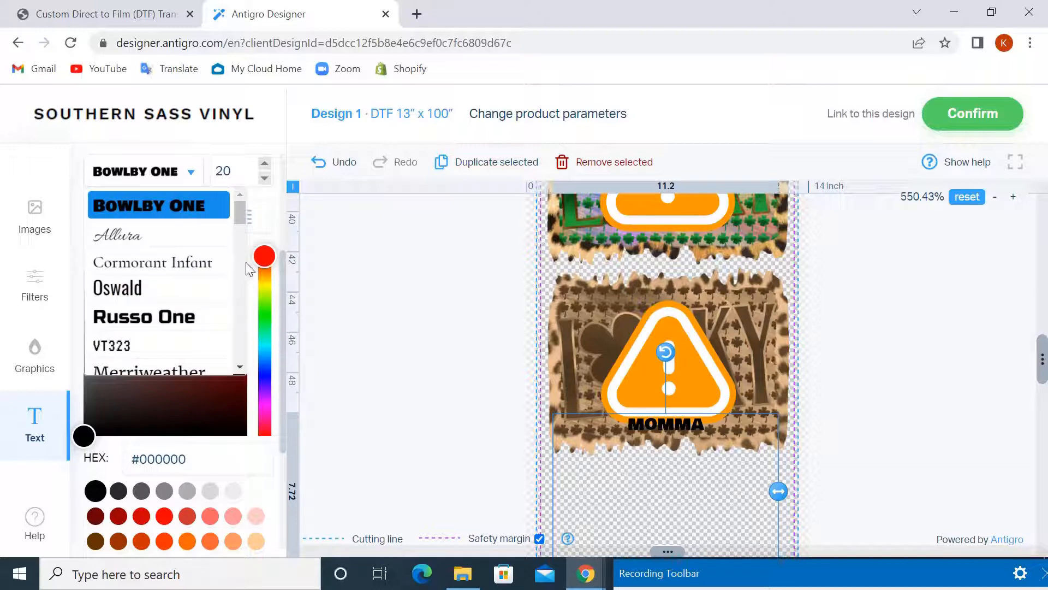
drag(241, 211, 229, 302)
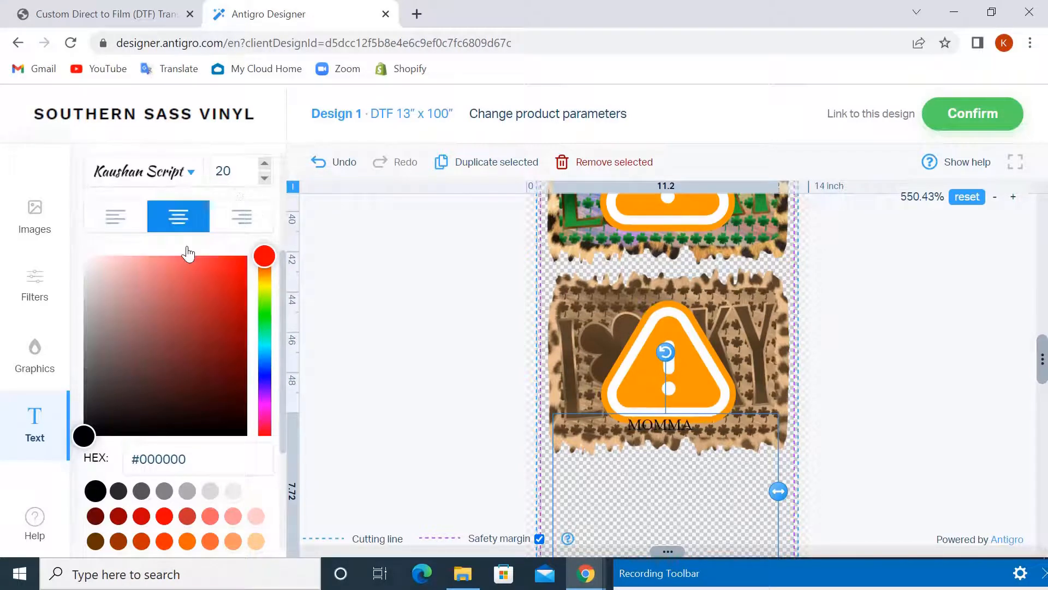
click(187, 252)
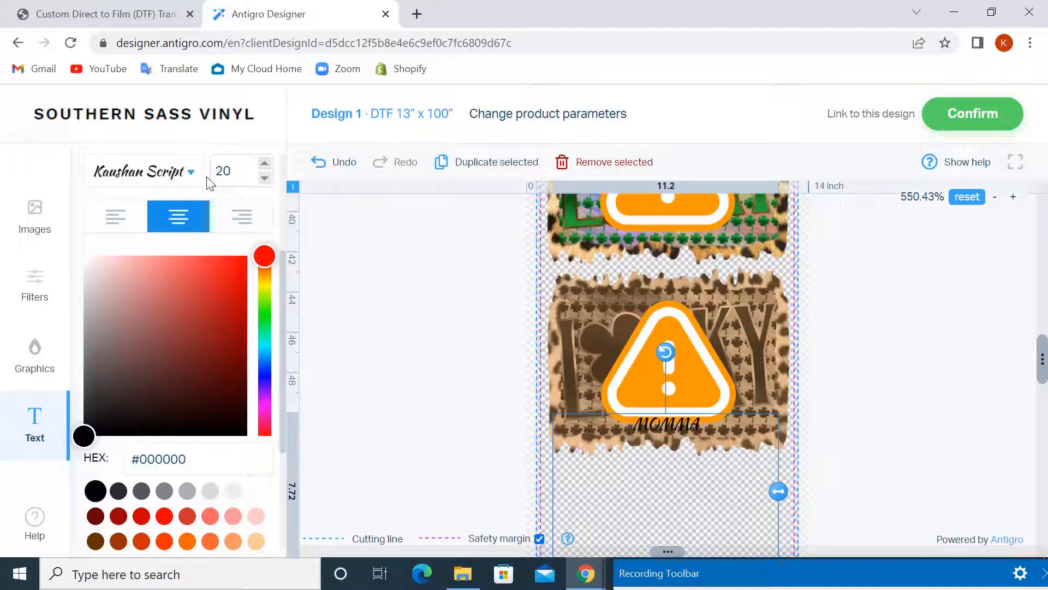
click(192, 171)
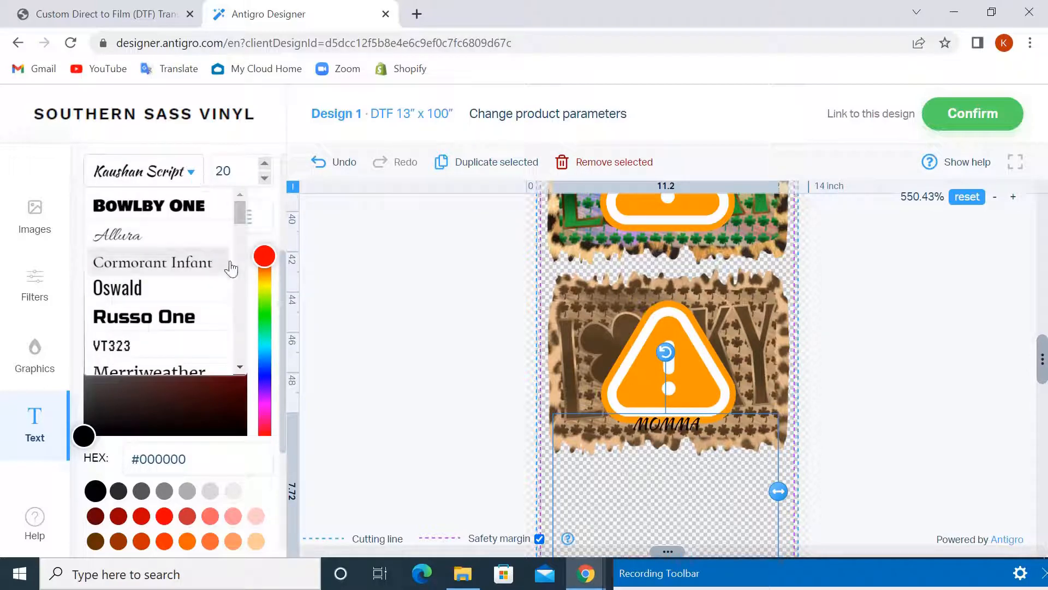
drag(237, 214, 233, 248)
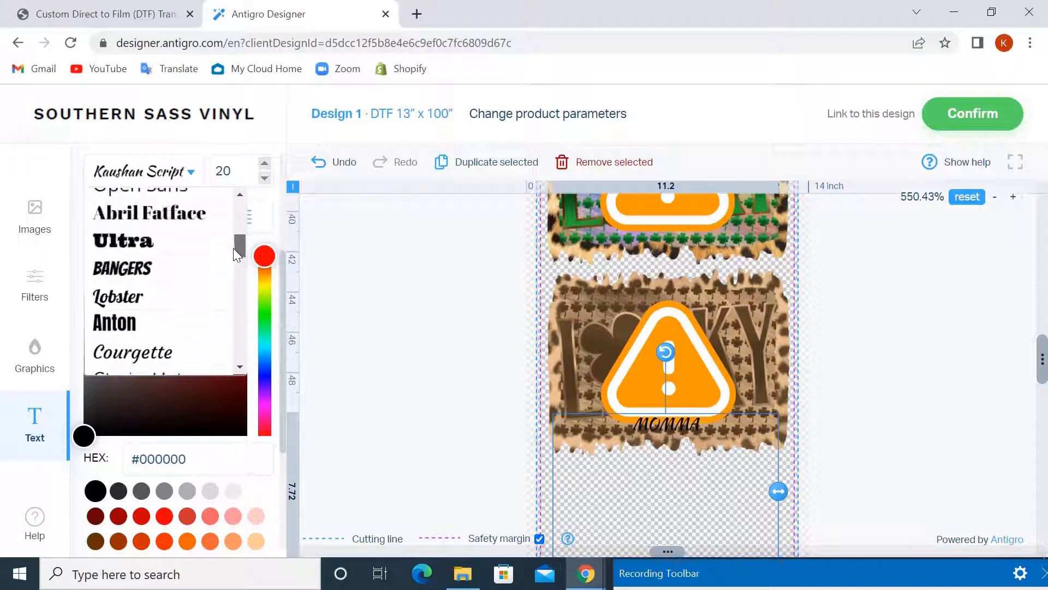
click(137, 275)
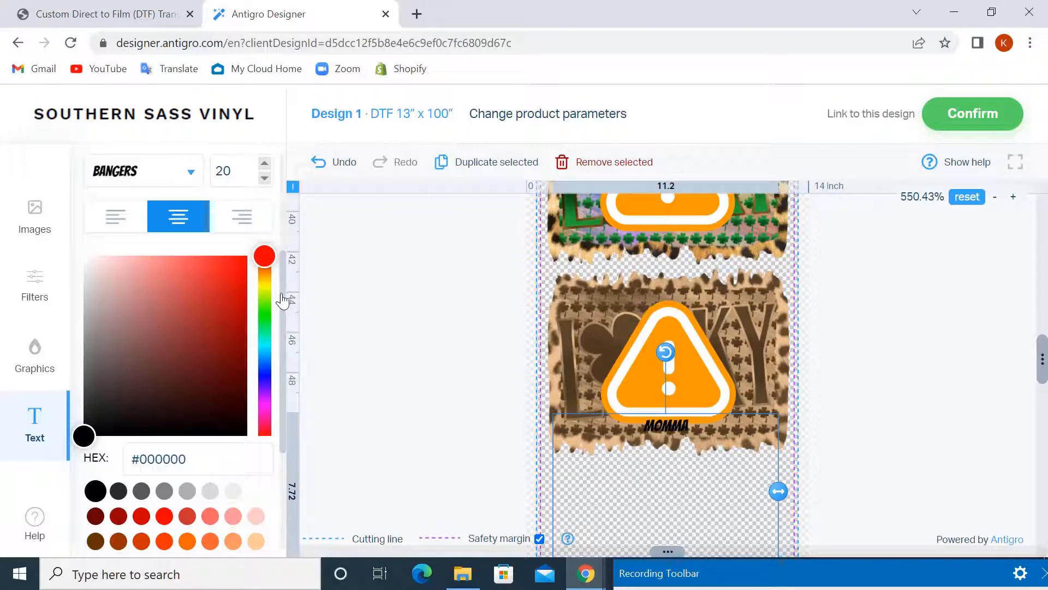
Try turquoise #00CCCC, dark brown #663300 and lighter brown #996633 as the MOMMA text color.
scroll(282, 297, down, 4)
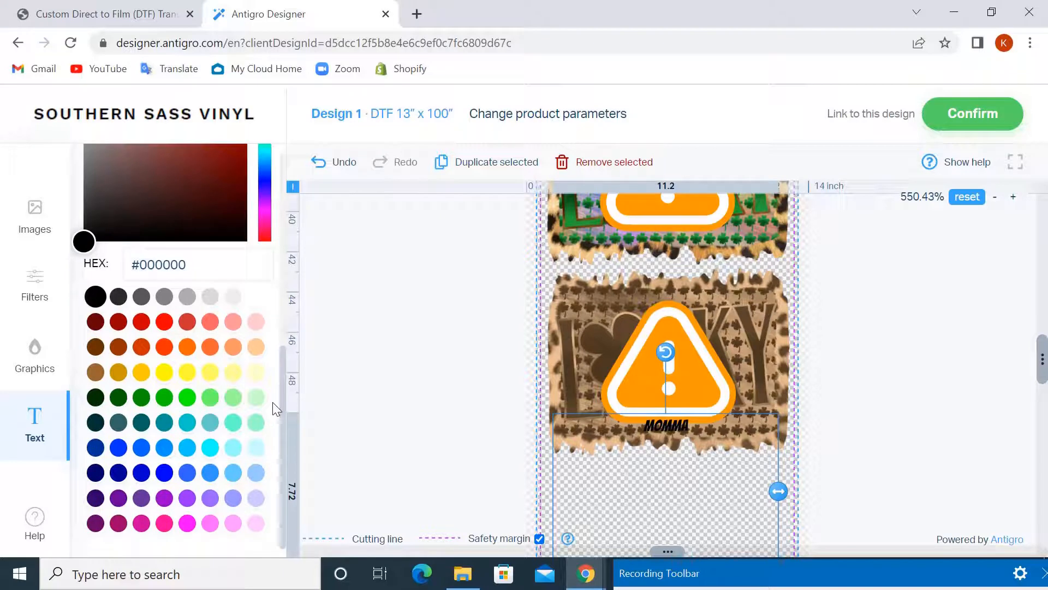
scroll(276, 377, up, 1)
drag(188, 323, 145, 322)
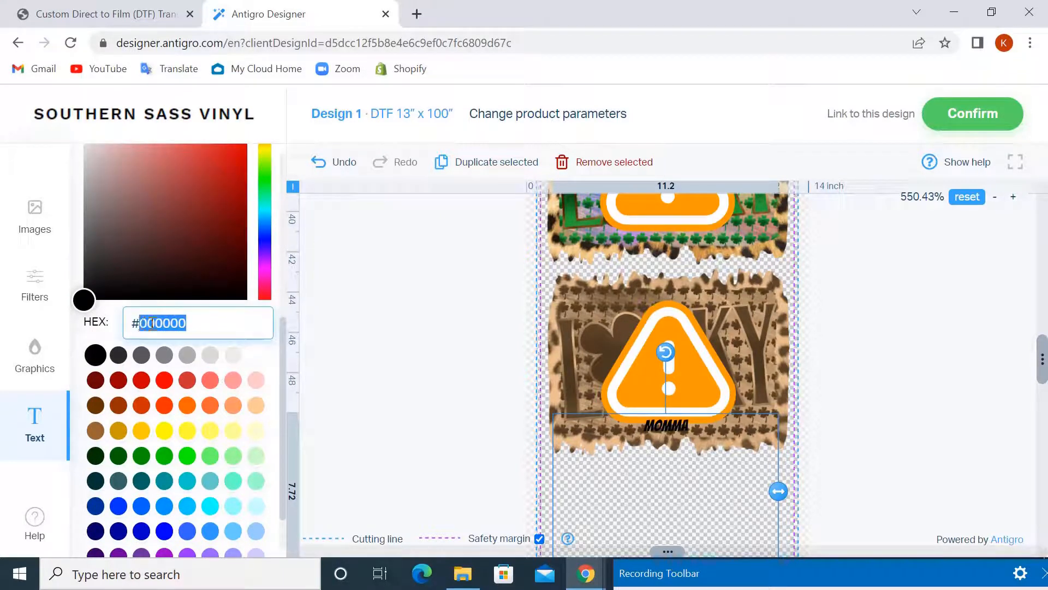
click(225, 323)
click(186, 483)
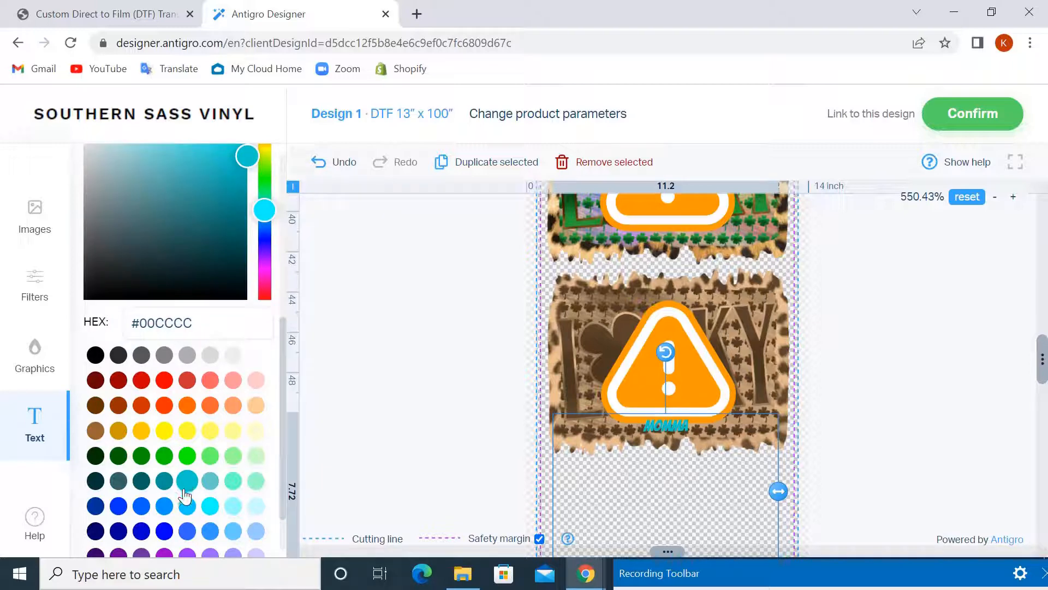
click(187, 502)
click(186, 490)
click(97, 406)
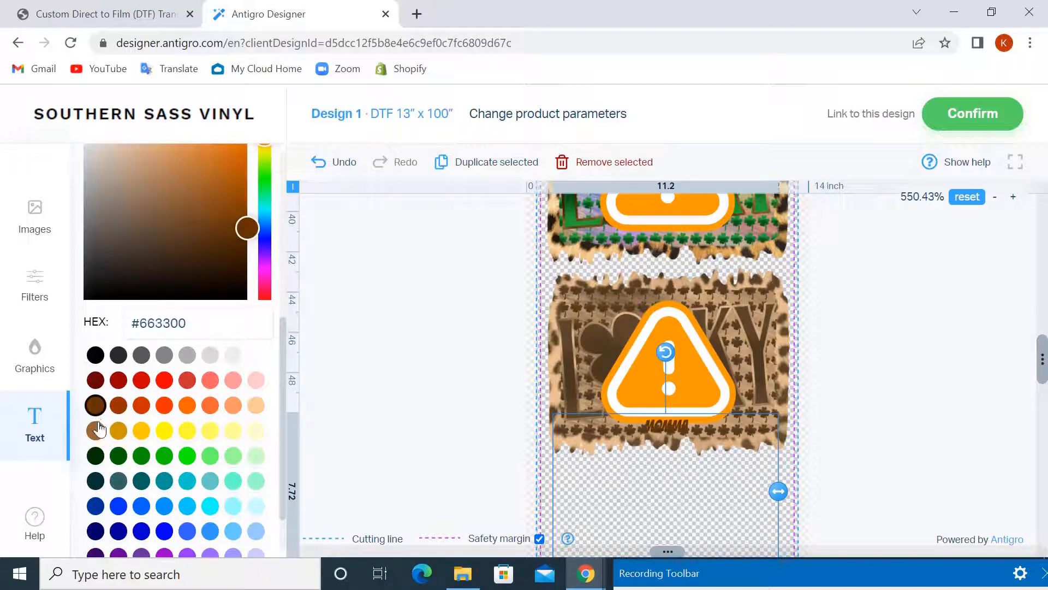
click(96, 430)
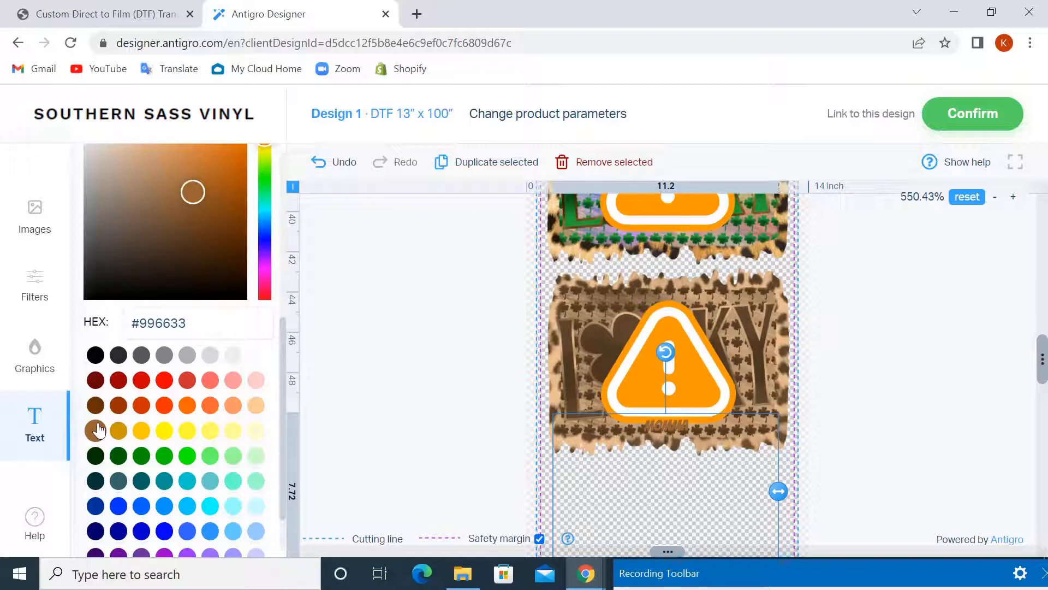
click(615, 347)
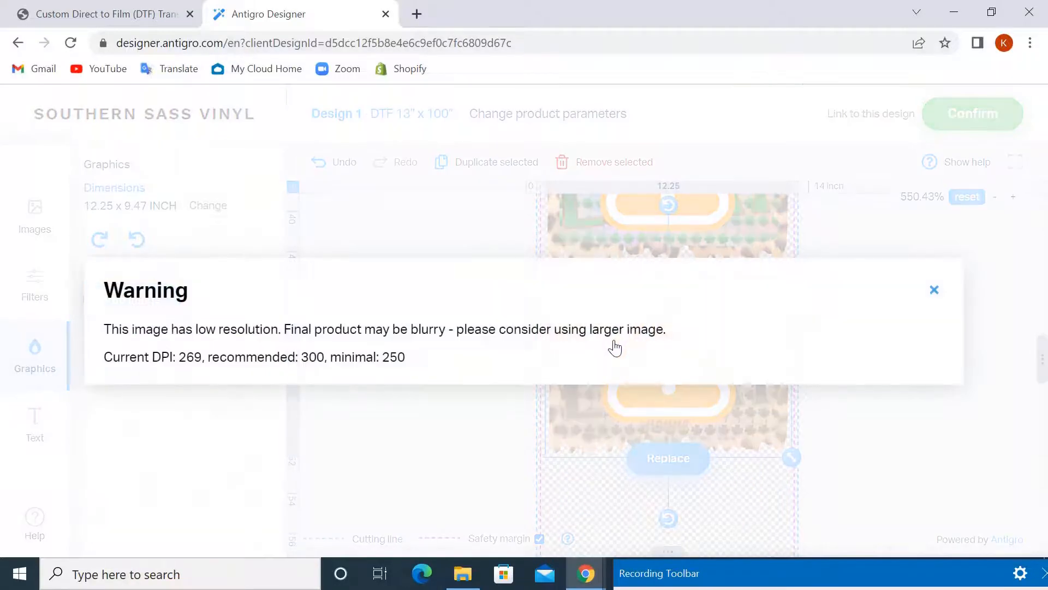
click(934, 290)
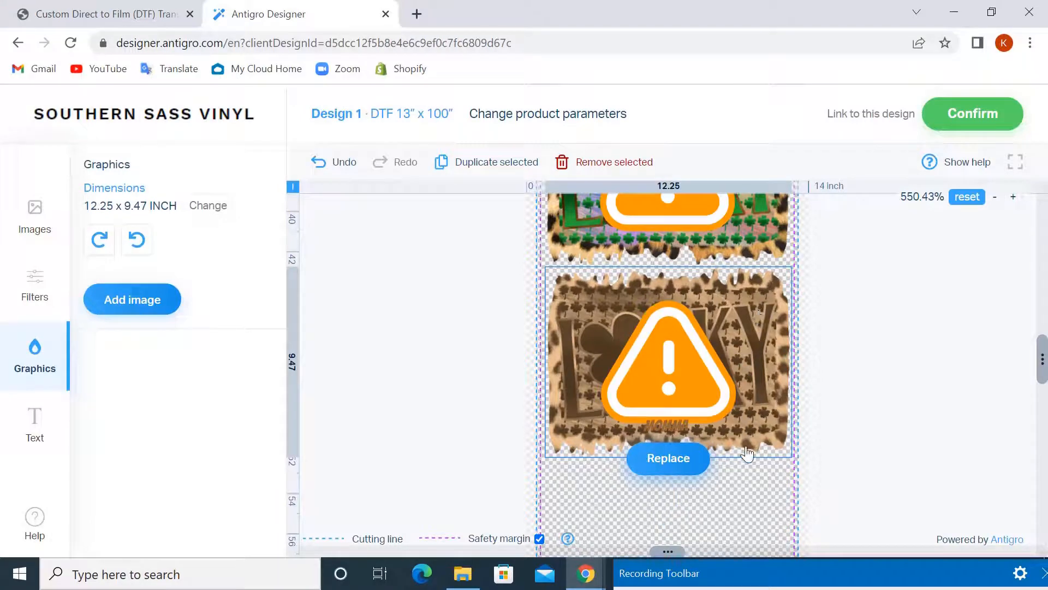
Select the MOMMA text, pick the custom dark brown #533011 as its color, and deselect it.
click(671, 425)
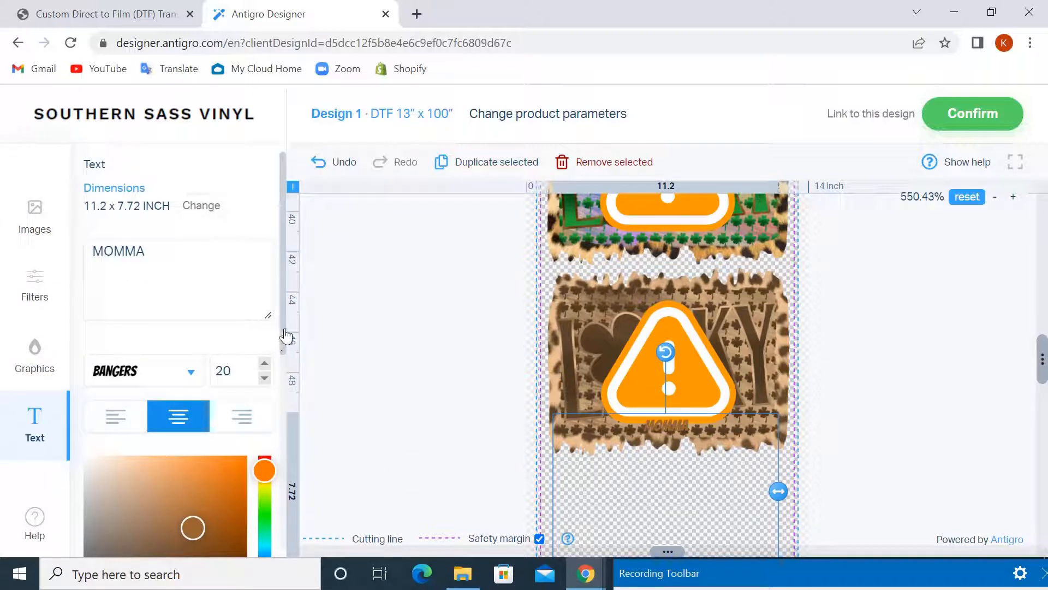
drag(286, 335, 283, 480)
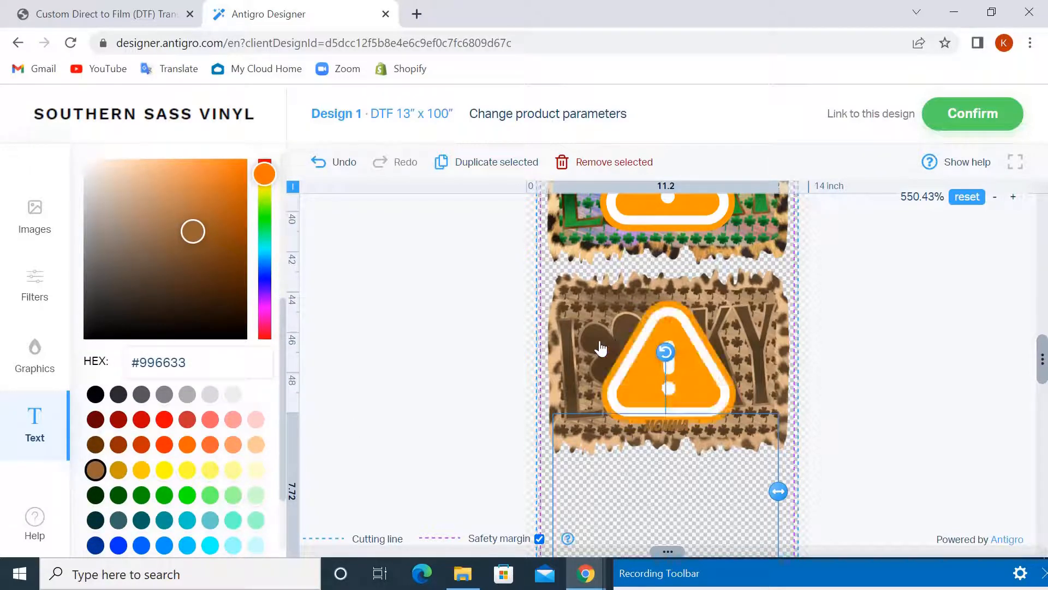
click(196, 283)
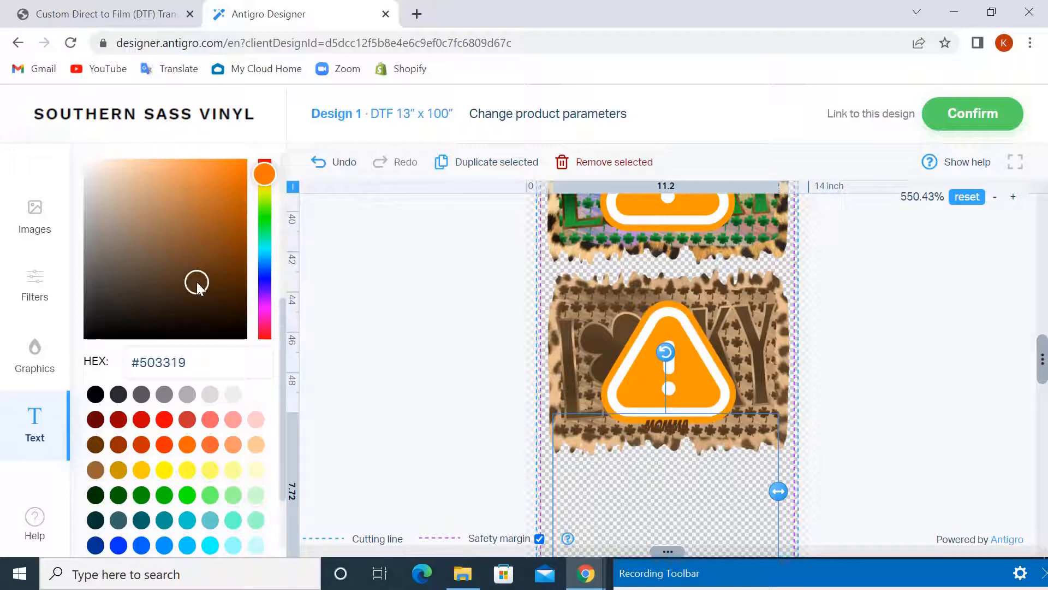
click(230, 264)
mouse_move(230, 267)
mouse_down()
mouse_move(230, 300)
mouse_move(214, 280)
mouse_up()
click(214, 299)
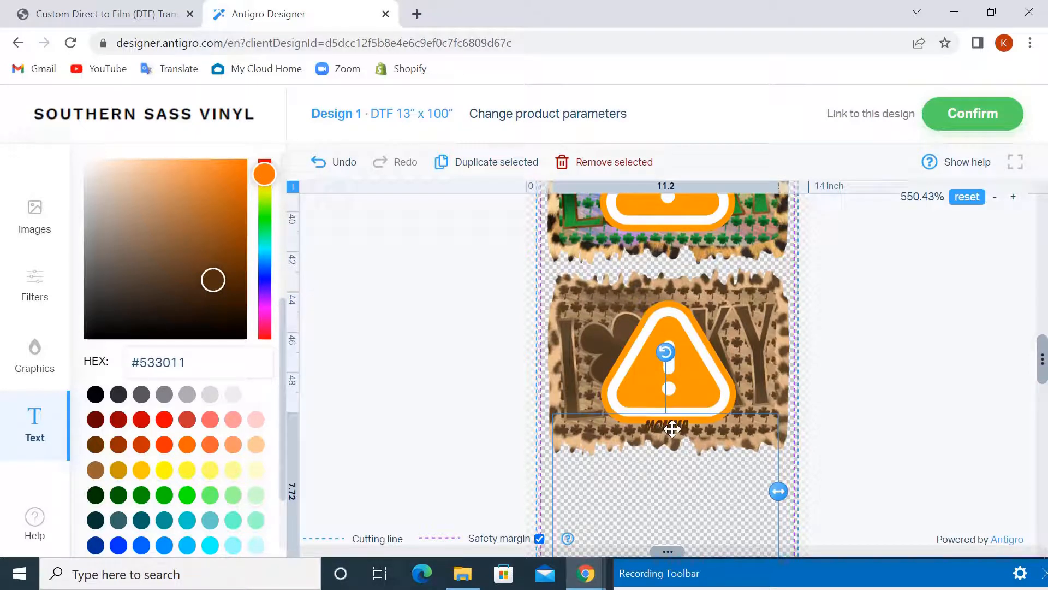
click(881, 415)
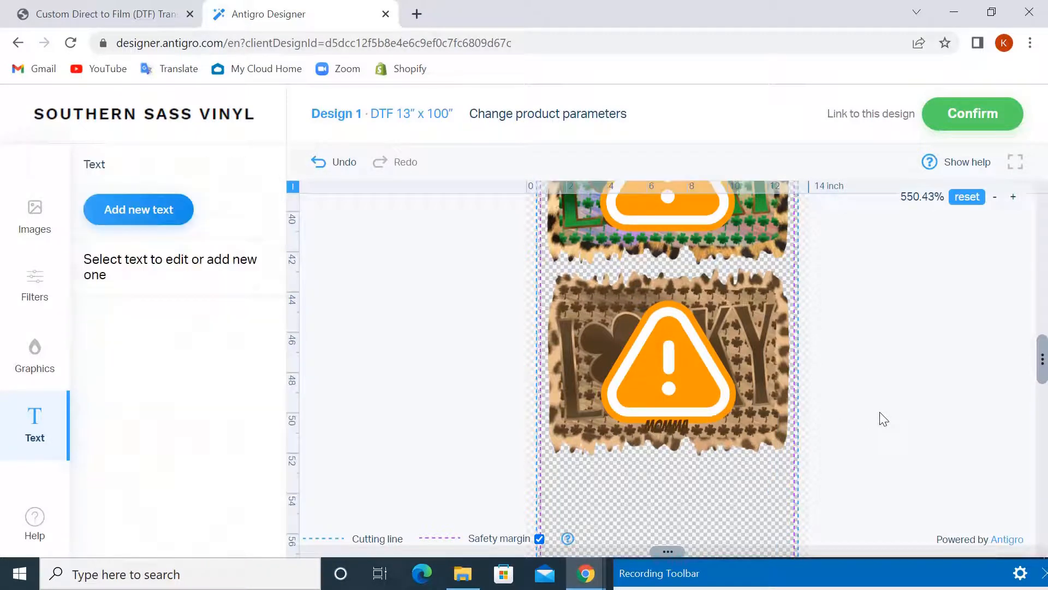
Enlarge the MOMMA text to about 22.5 x 15.5 inches and shift it left along the lower part of the brown Lucky image.
click(666, 434)
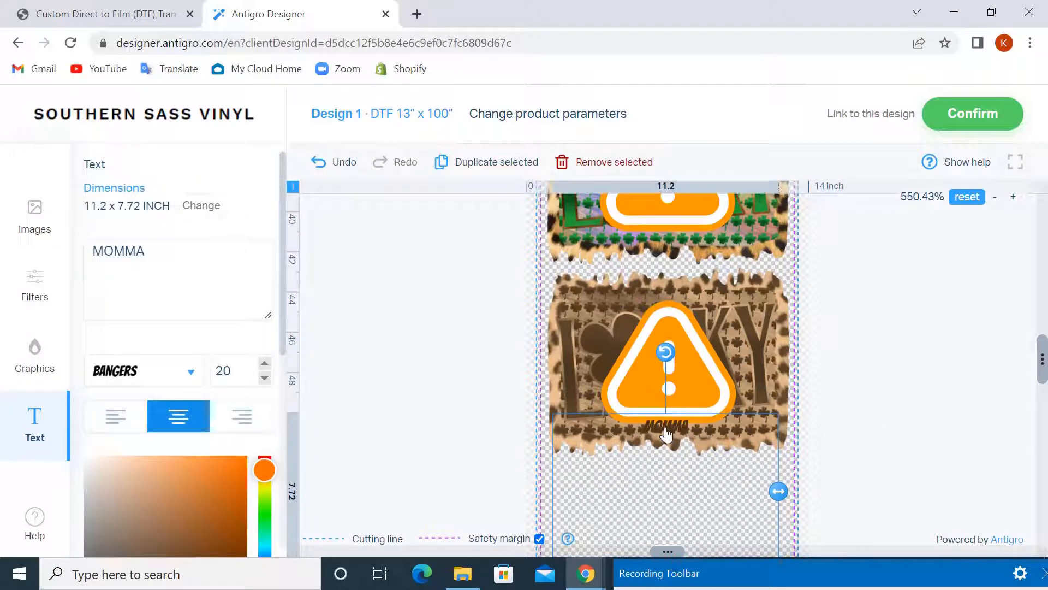
drag(1041, 354, 1041, 376)
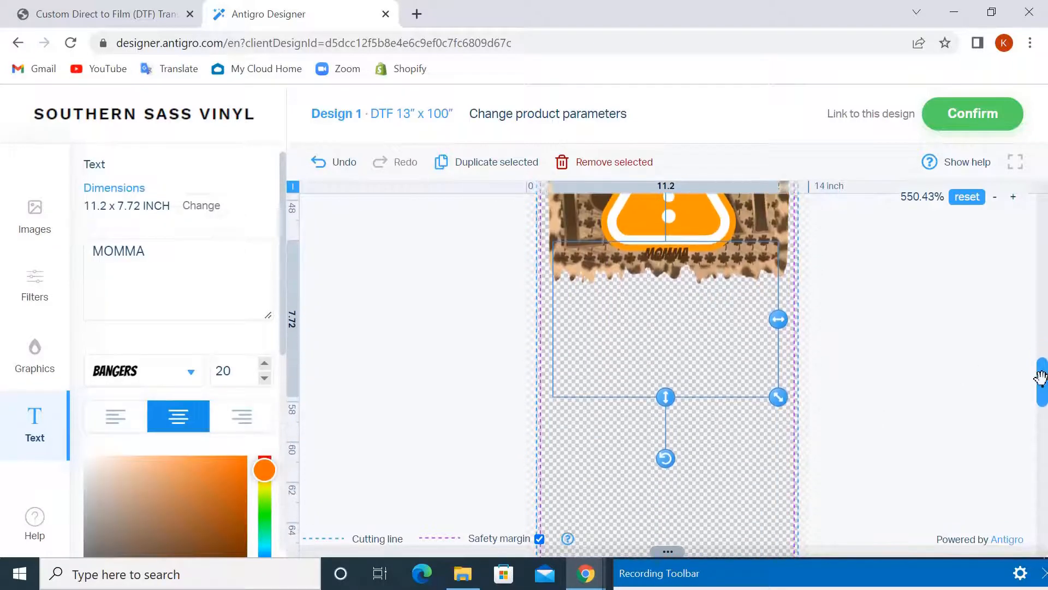
drag(778, 397, 1016, 534)
drag(782, 262, 616, 263)
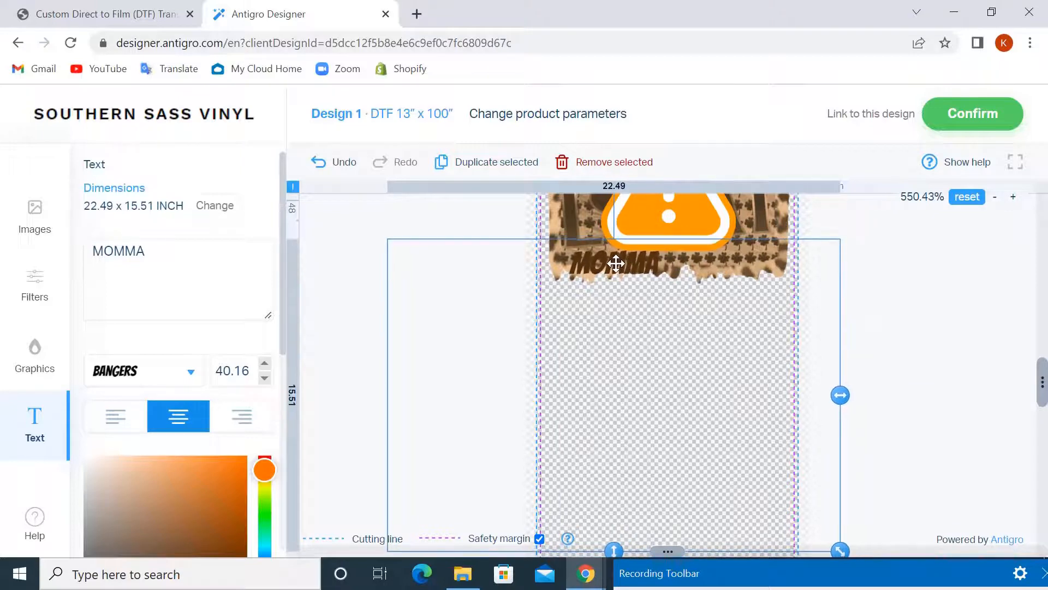
Enlarge the MOMMA text to about 29.1 x 20.1 inches and move it up over the upper-left lettering of the brown Lucky image.
drag(1043, 374, 987, 407)
drag(839, 403, 969, 518)
drag(1040, 420, 1043, 370)
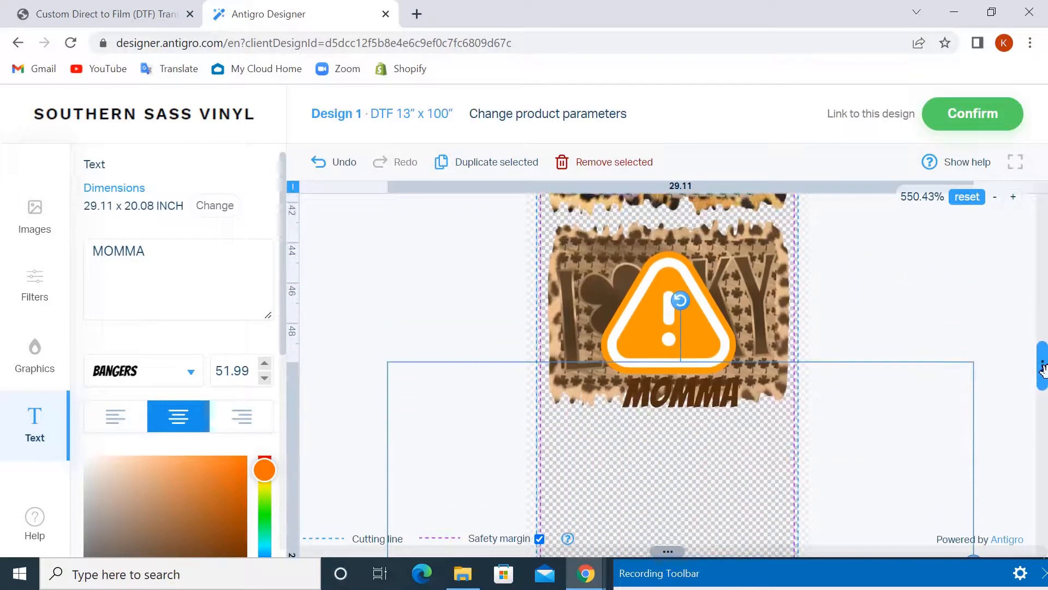
drag(683, 395, 681, 373)
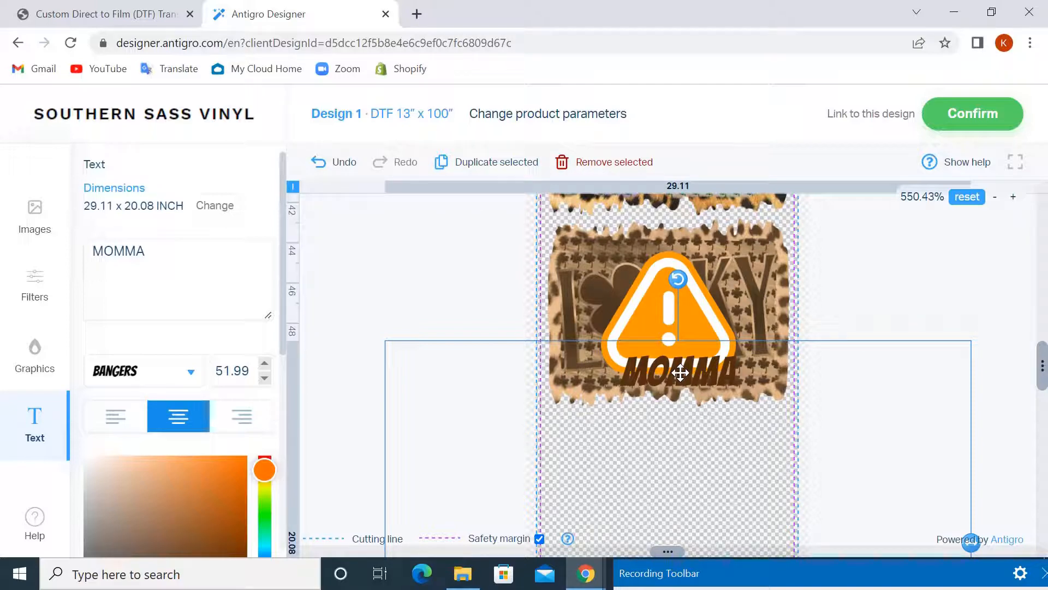
drag(680, 373, 622, 291)
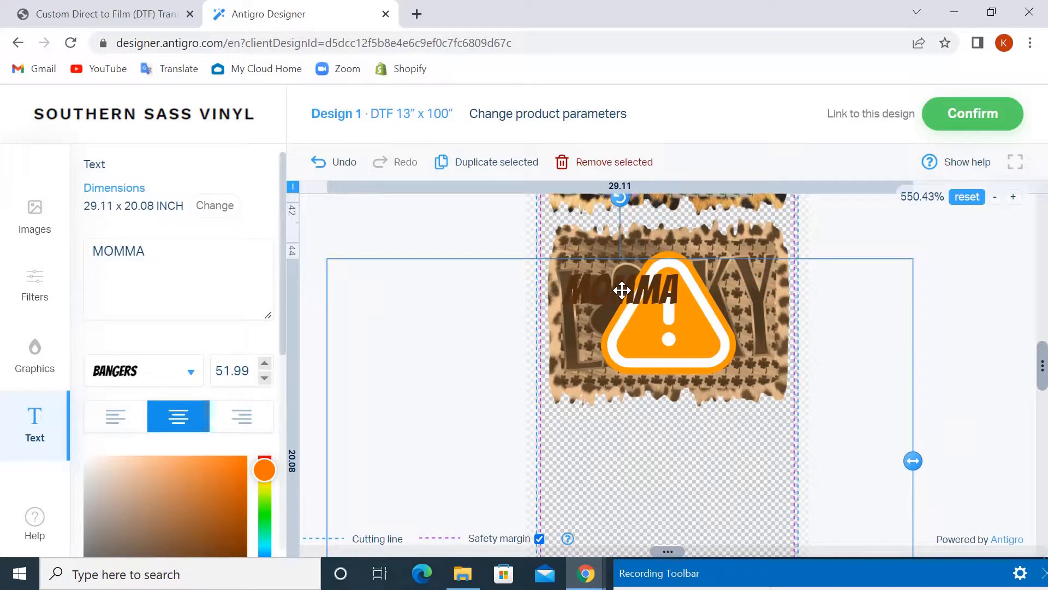
Enlarge the MOMMA text to about 42.2 x 29.1 inches, center it over the brown Lucky image, and deselect it.
click(995, 197)
click(995, 198)
click(995, 198)
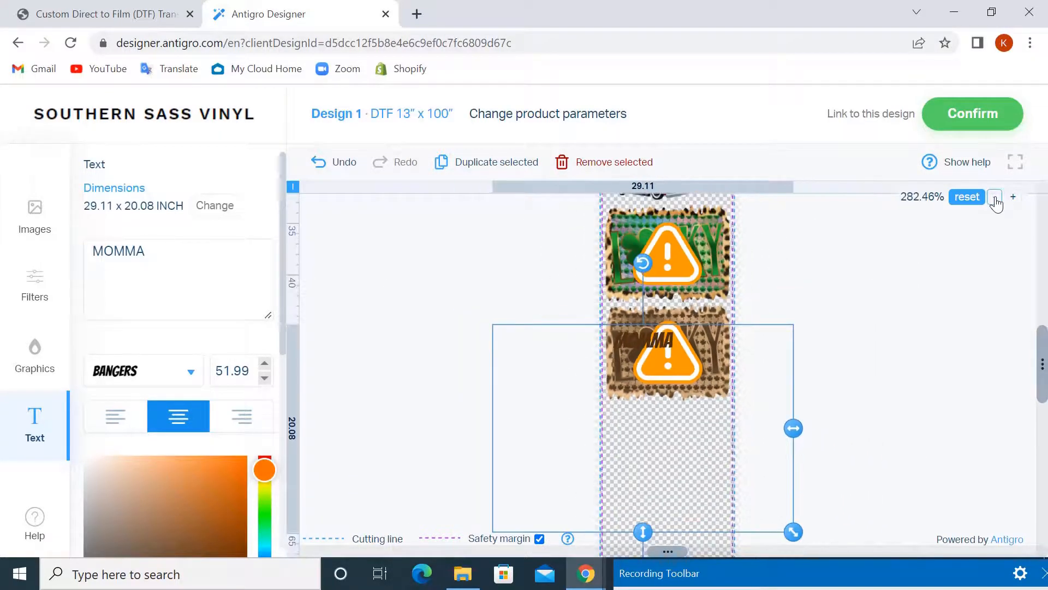
click(995, 198)
click(995, 199)
click(996, 198)
click(995, 198)
click(995, 198)
click(996, 198)
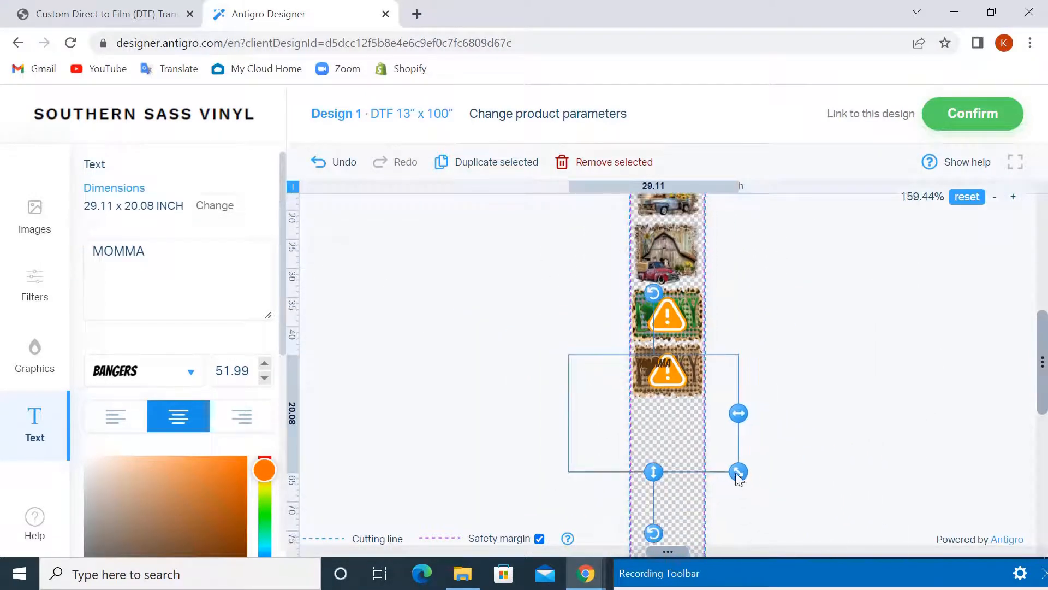
drag(739, 472, 799, 535)
drag(698, 370, 671, 369)
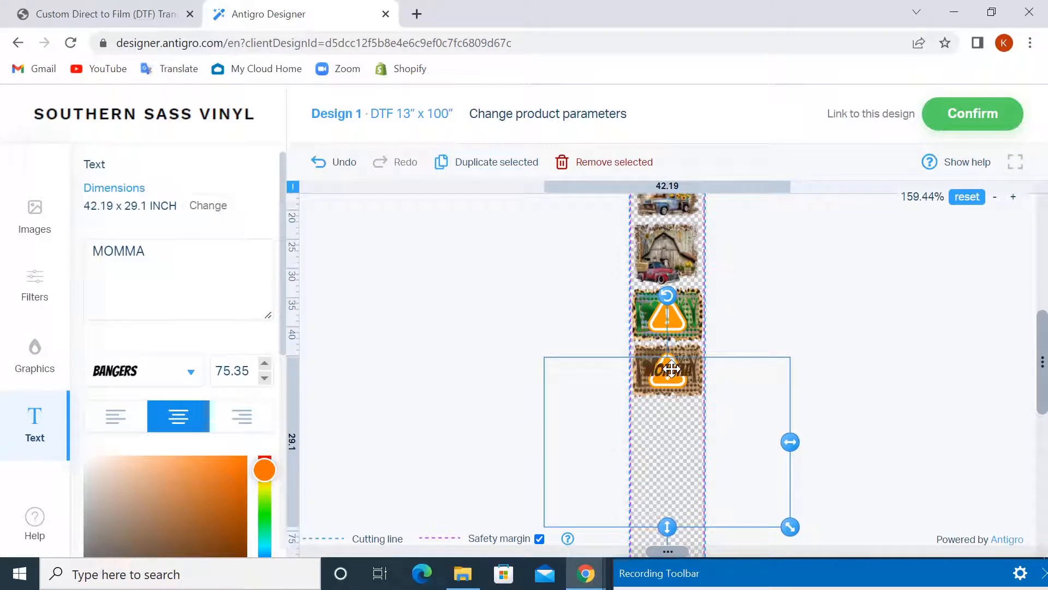
click(763, 320)
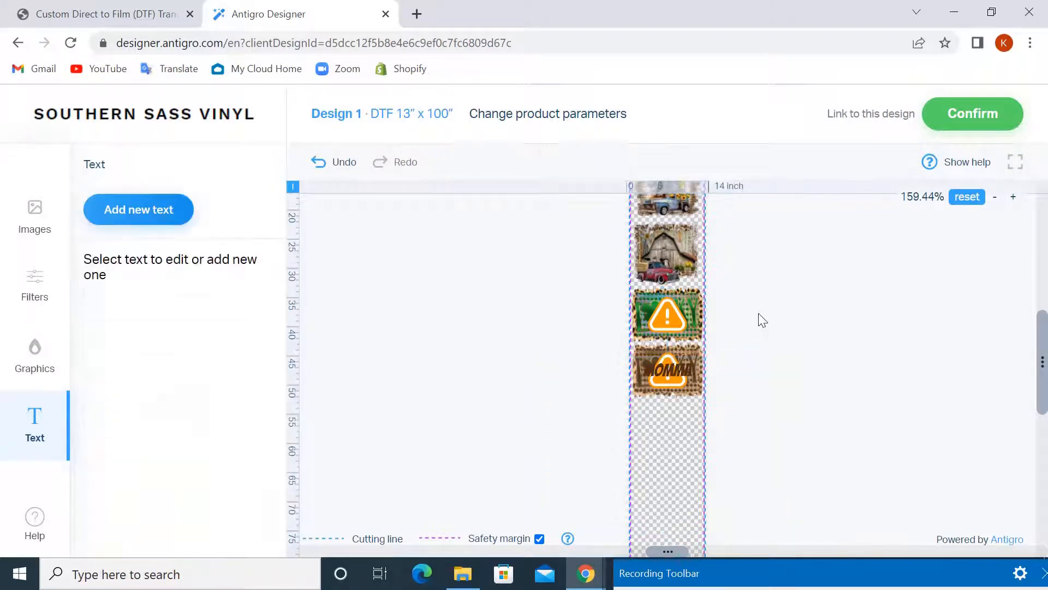
Try #990066, #CC9900, #993300, #990000 and #660000 as the MOMMA text color.
click(1013, 196)
click(1014, 197)
click(1013, 197)
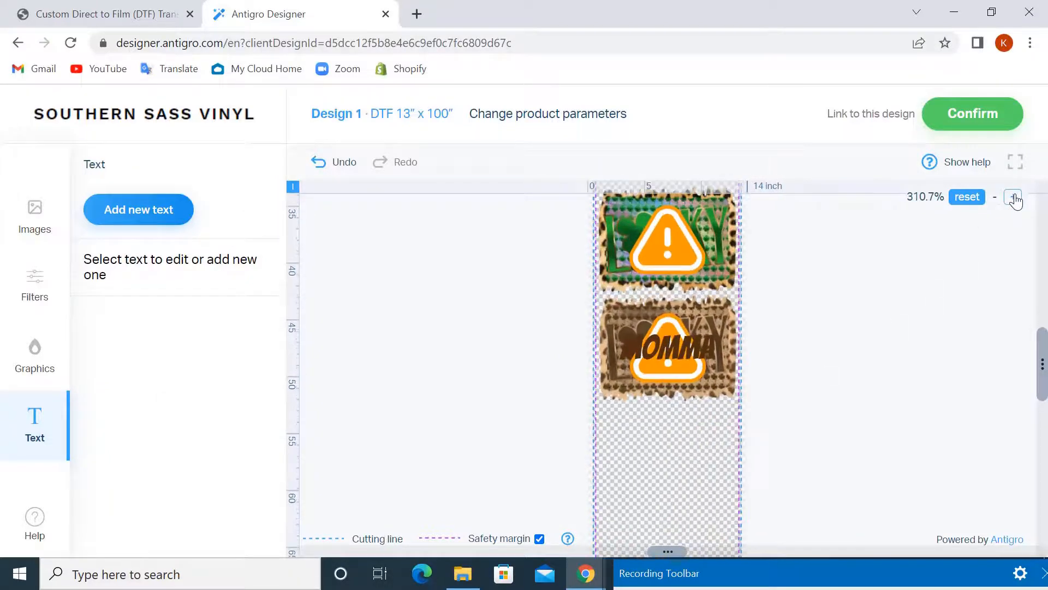
click(1014, 197)
click(1014, 197)
click(1014, 197)
click(1014, 197)
click(1014, 197)
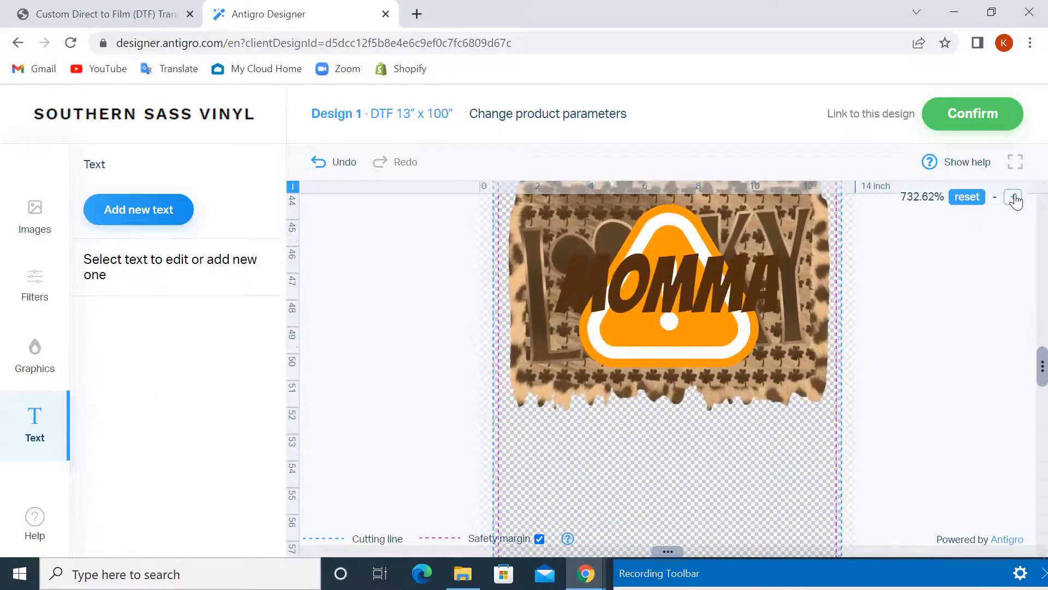
click(1014, 197)
drag(1042, 372, 1041, 360)
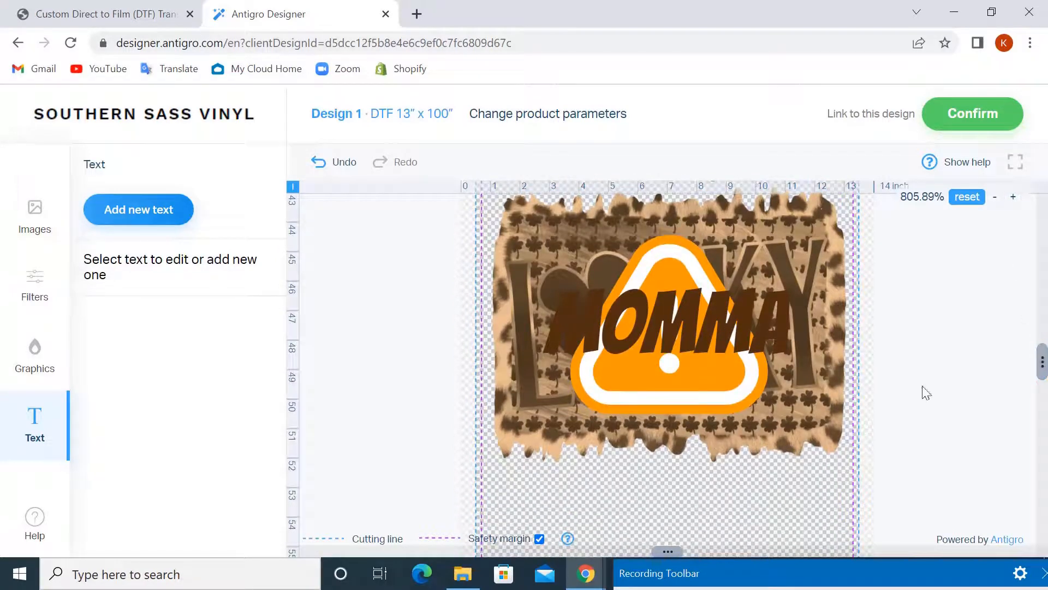
click(722, 327)
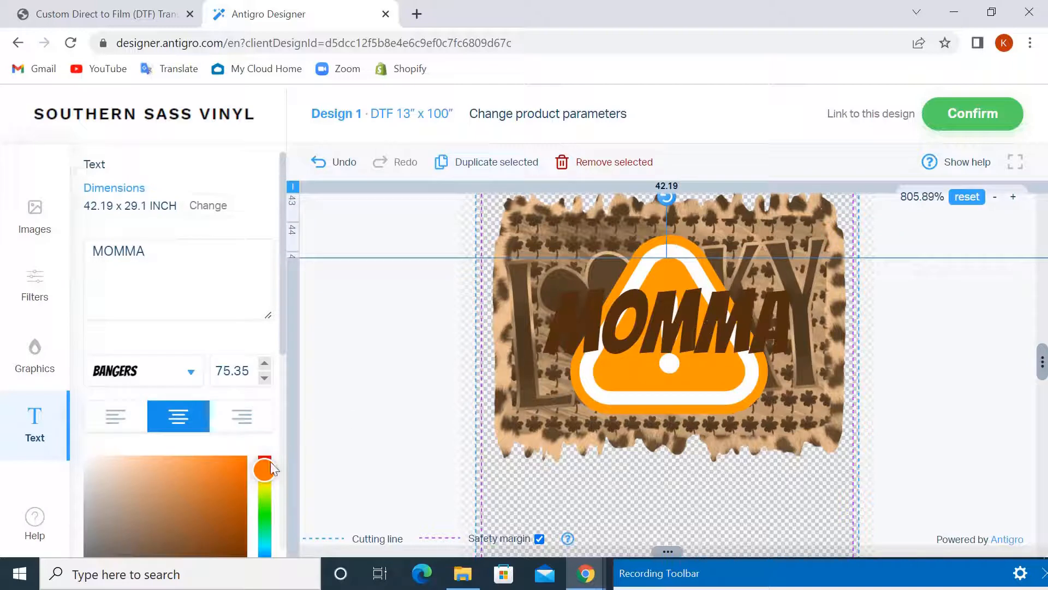
drag(283, 325, 274, 527)
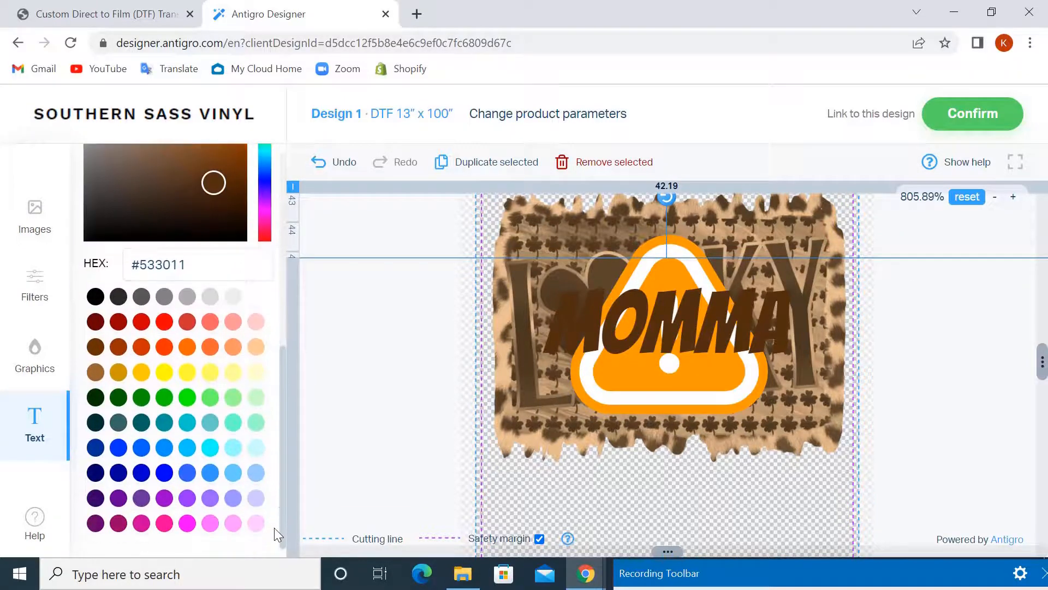
click(119, 528)
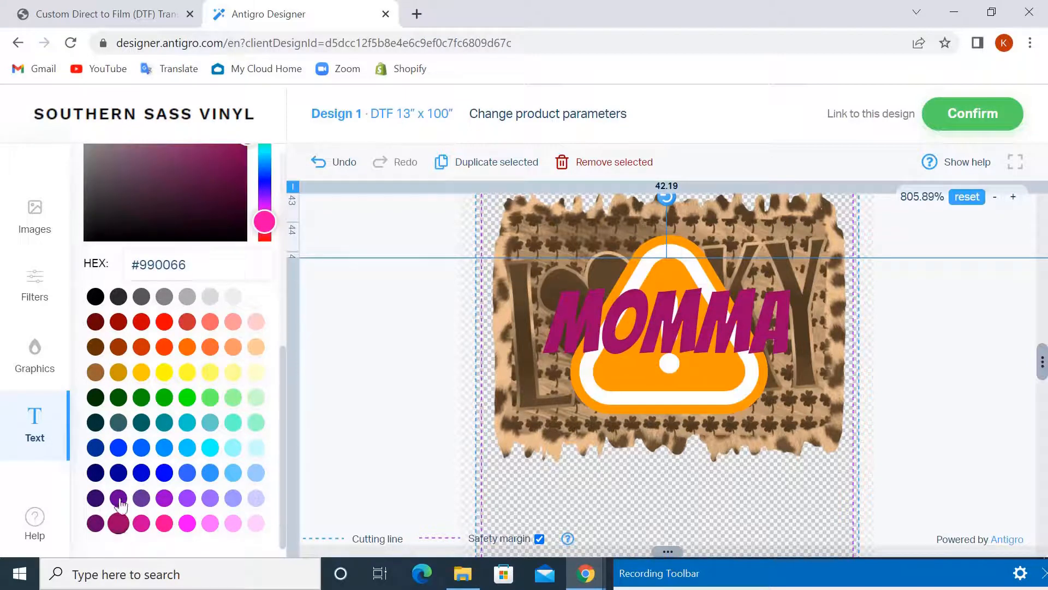
click(115, 375)
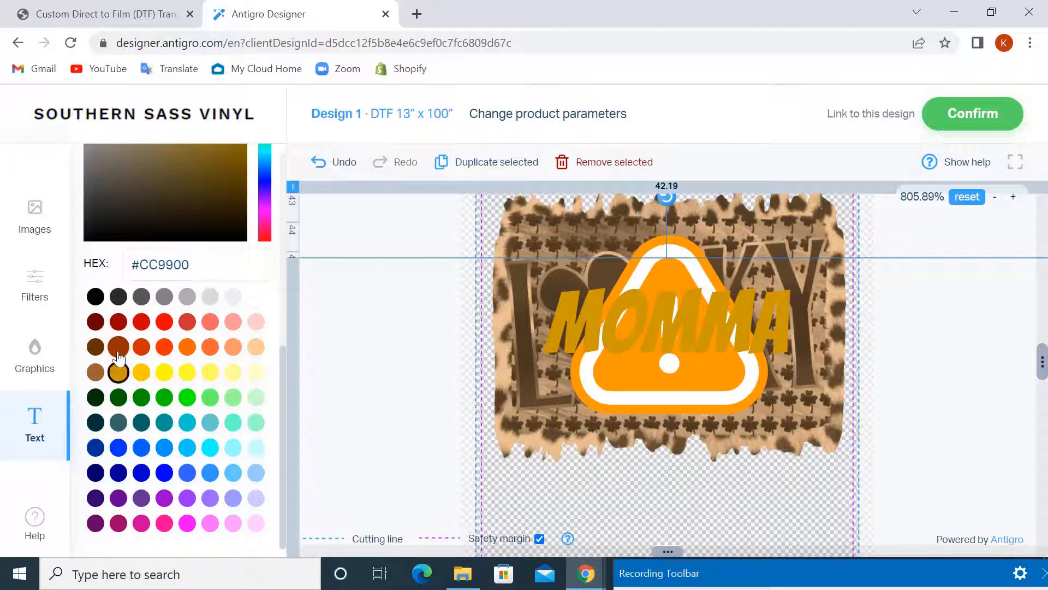
click(118, 351)
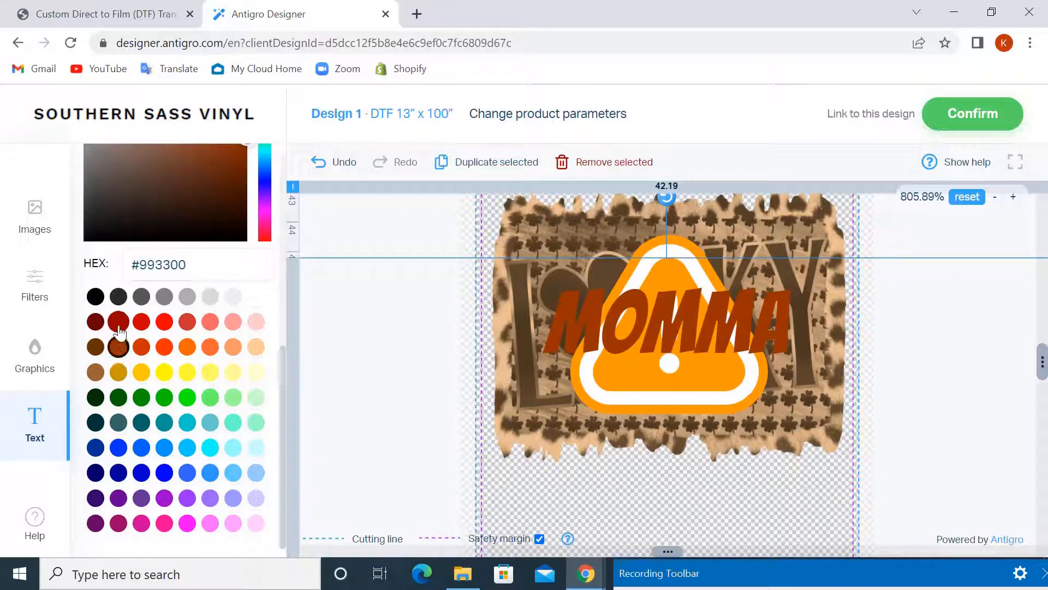
click(120, 327)
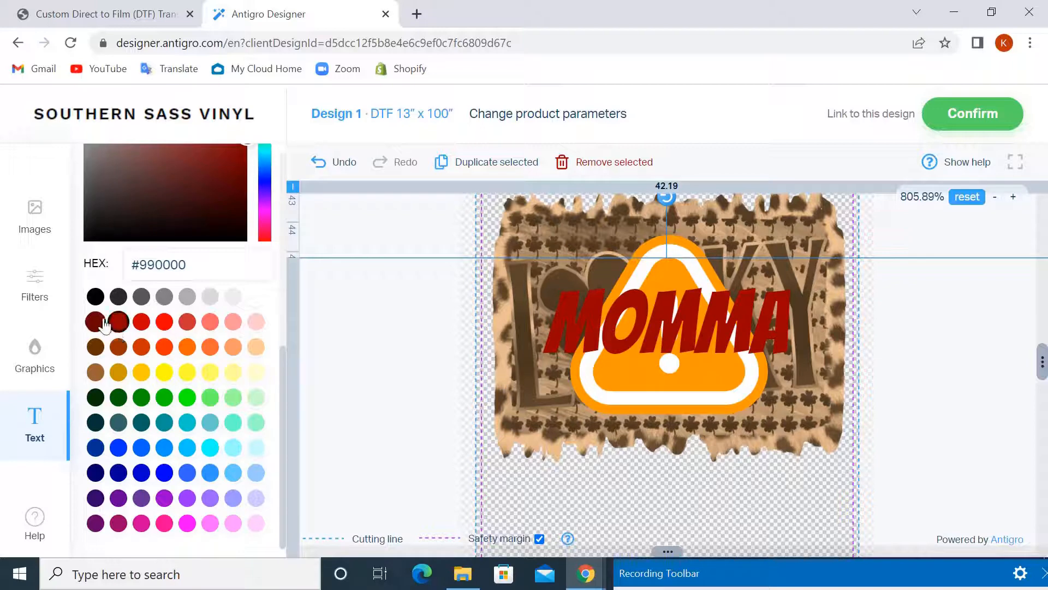
click(95, 322)
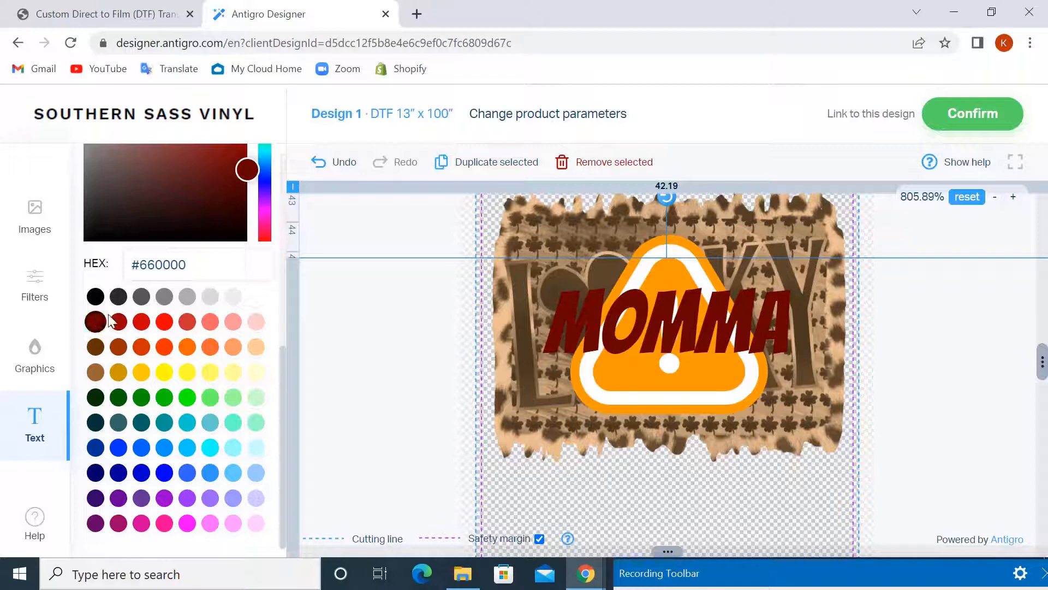
Set the MOMMA text color to the lighter brown #996633 and deselect the text.
click(96, 373)
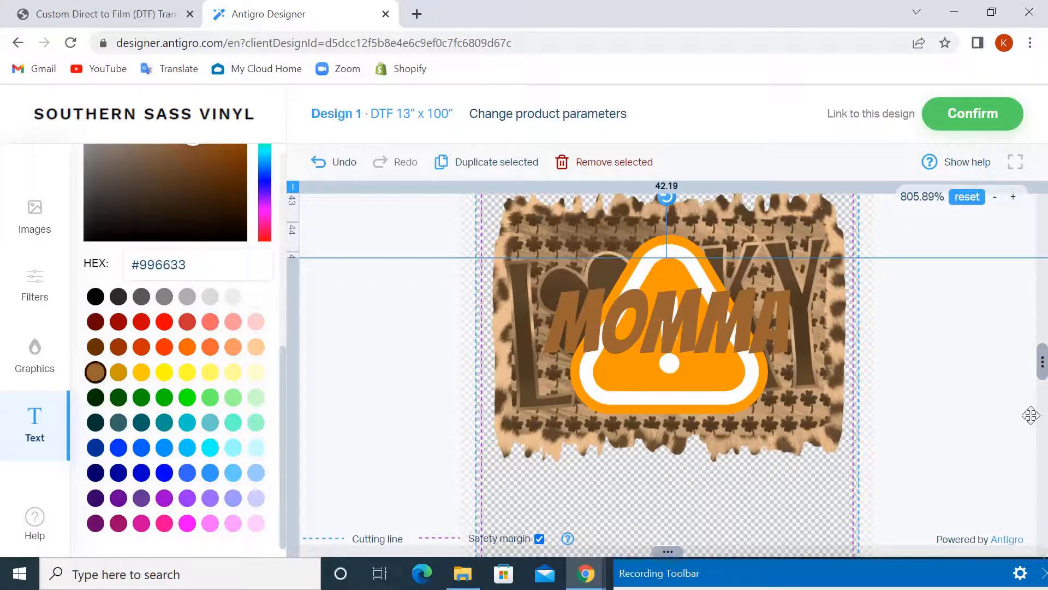
click(949, 240)
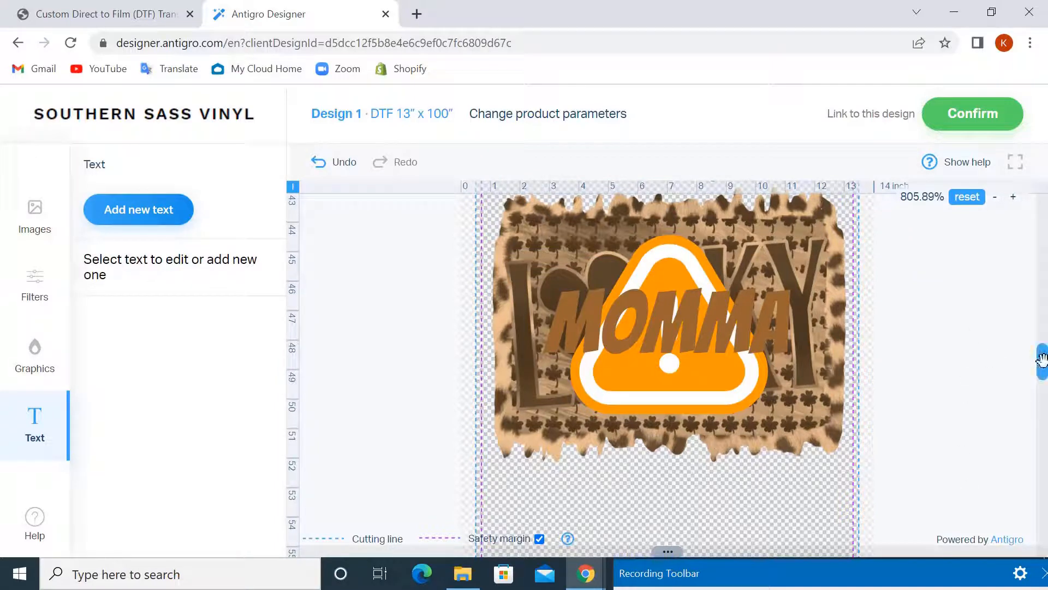
drag(1041, 360, 1042, 355)
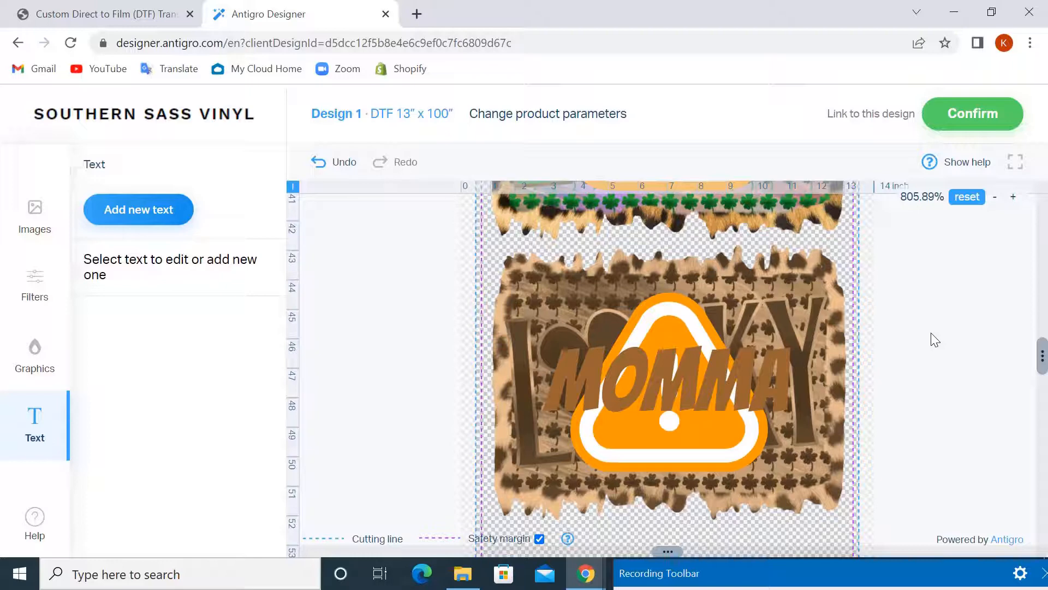
Duplicate the brown Lucky image that lies behind the MOMMA text.
click(968, 198)
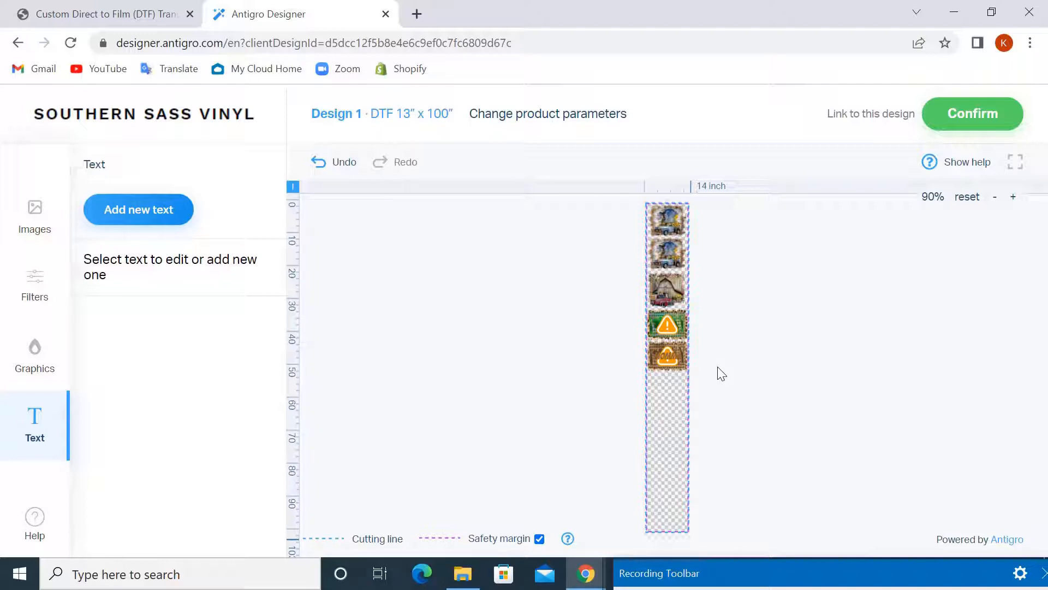
click(1013, 197)
click(1013, 197)
click(1014, 197)
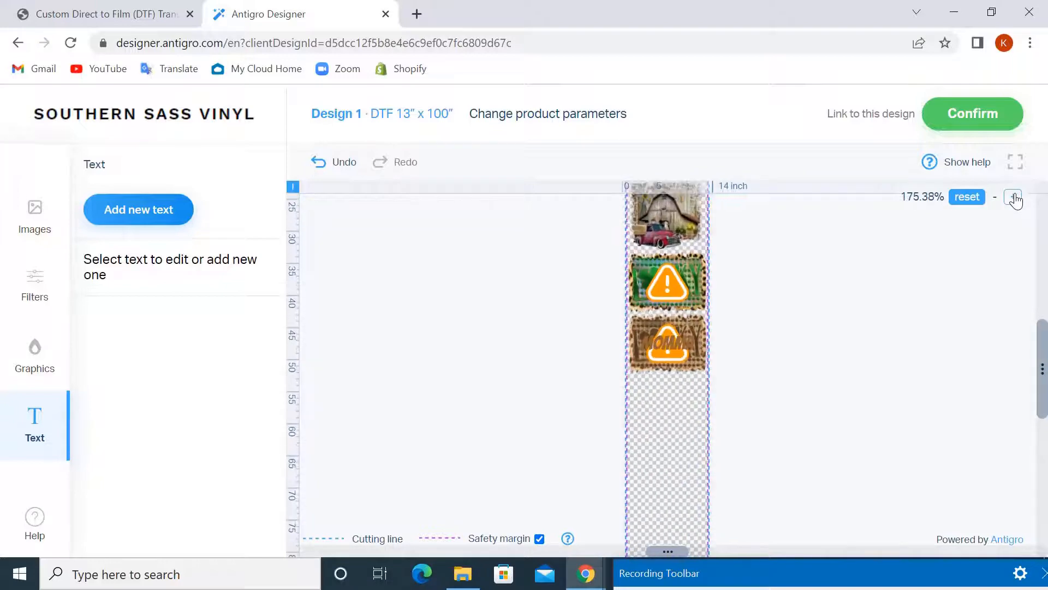
click(1014, 197)
click(1014, 199)
click(1014, 199)
click(1013, 198)
click(1014, 199)
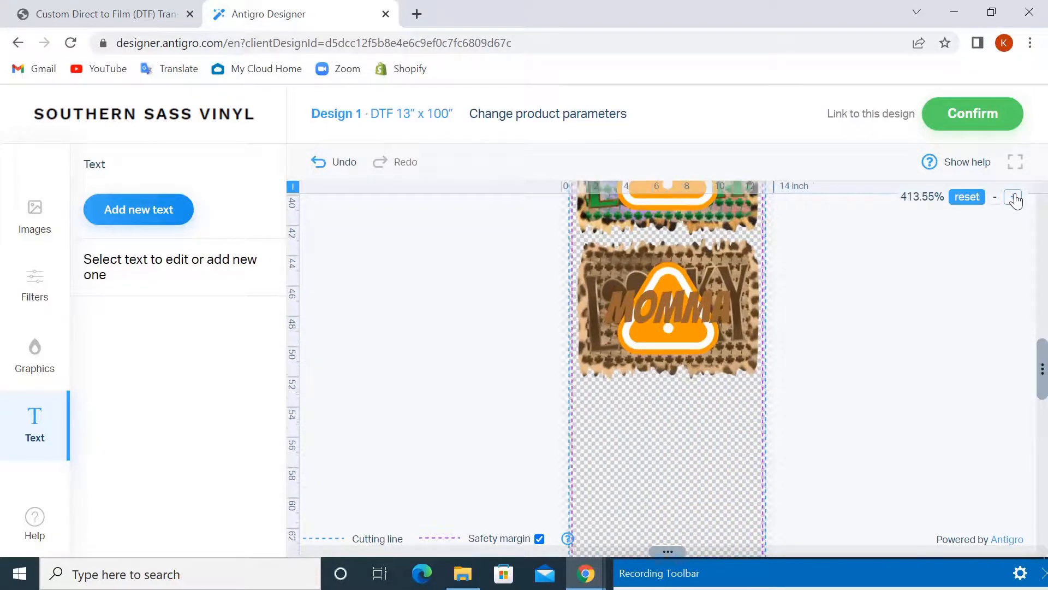
click(1014, 198)
click(716, 319)
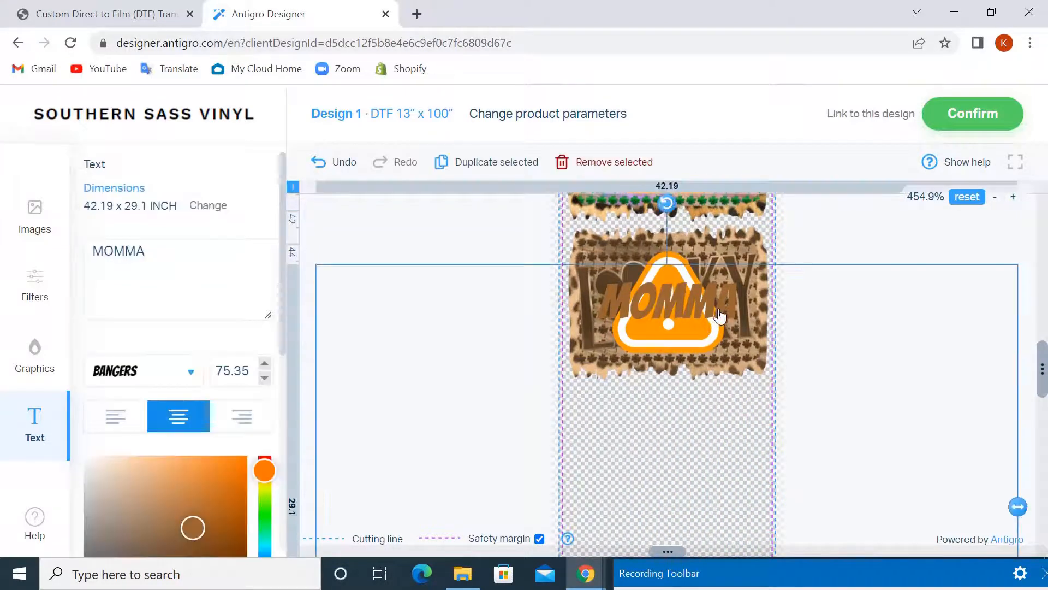
click(740, 257)
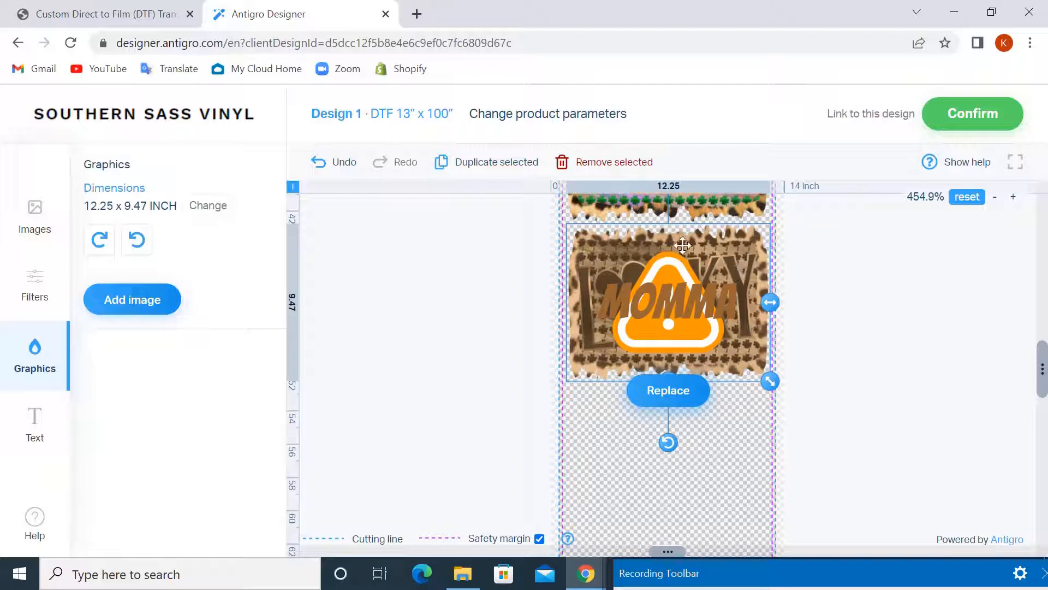
click(478, 162)
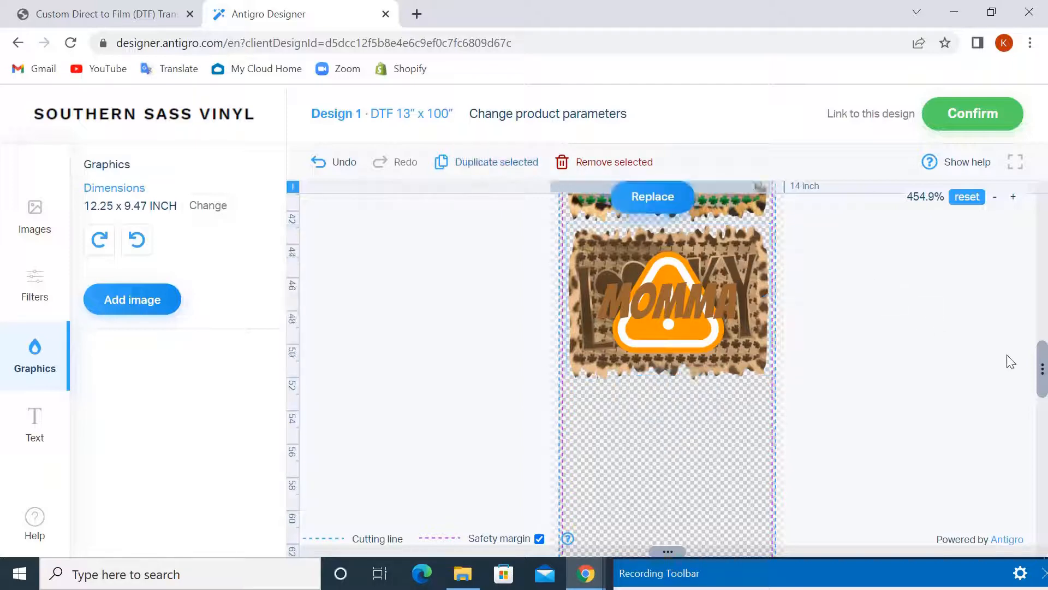
Move the duplicated brown Lucky image from the top of the sheet to directly below the original with the MOMMA text.
drag(1042, 368, 1043, 254)
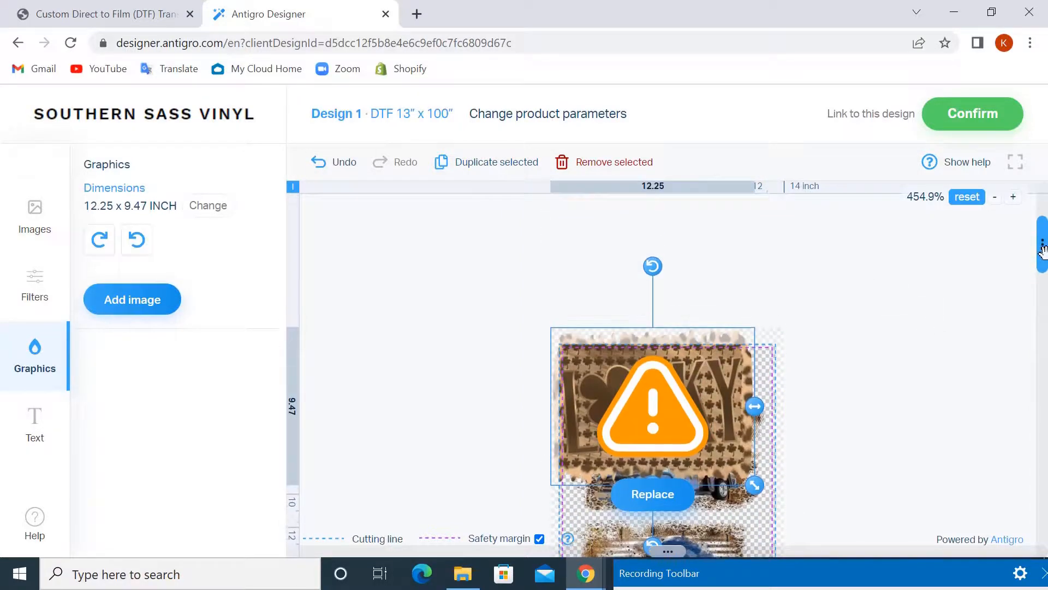
click(995, 197)
click(995, 197)
click(995, 198)
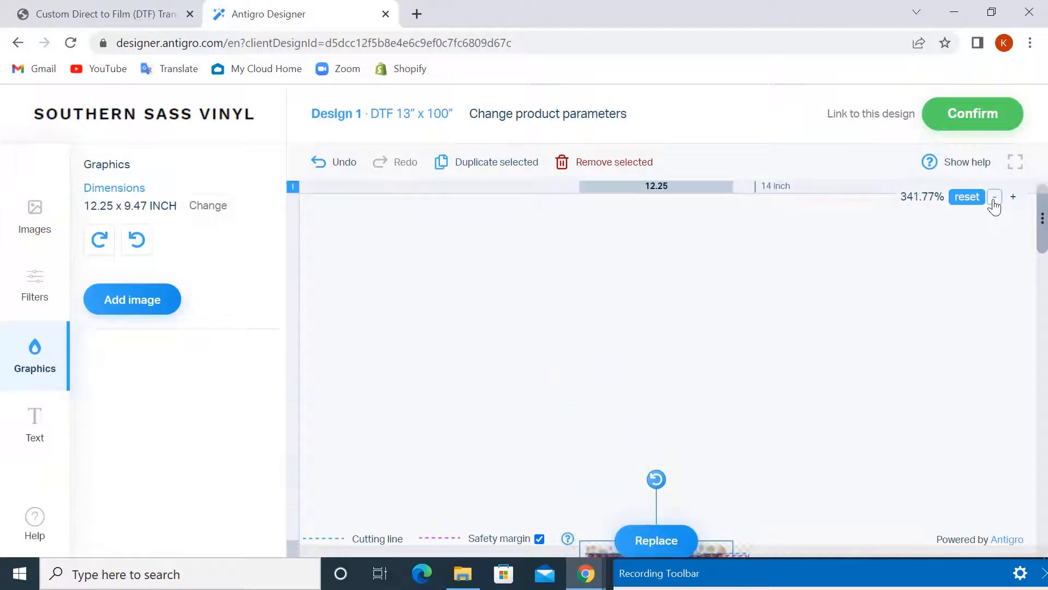
drag(1039, 218, 1040, 281)
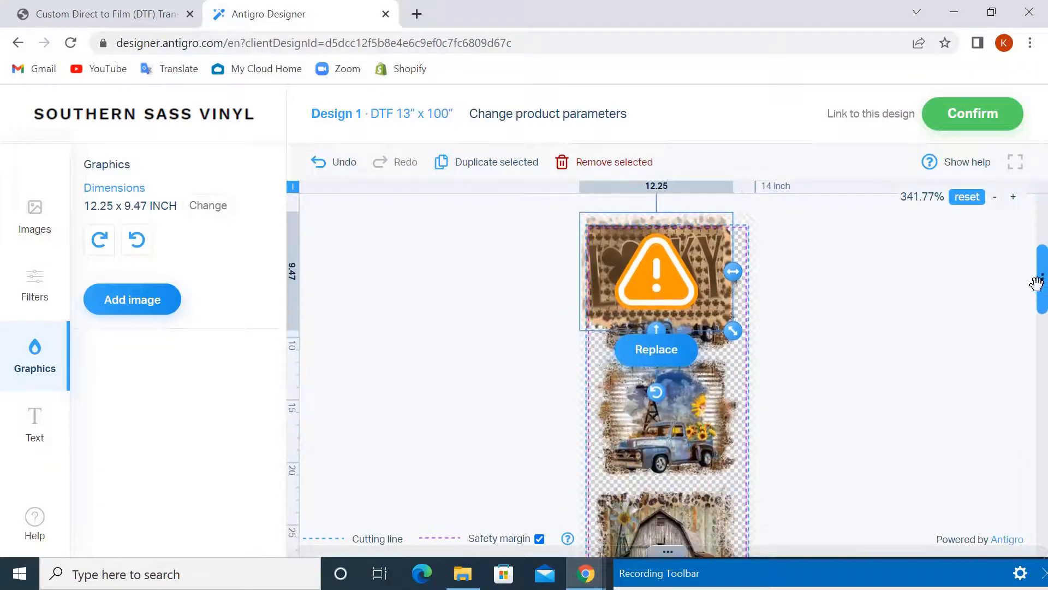
drag(715, 245, 705, 497)
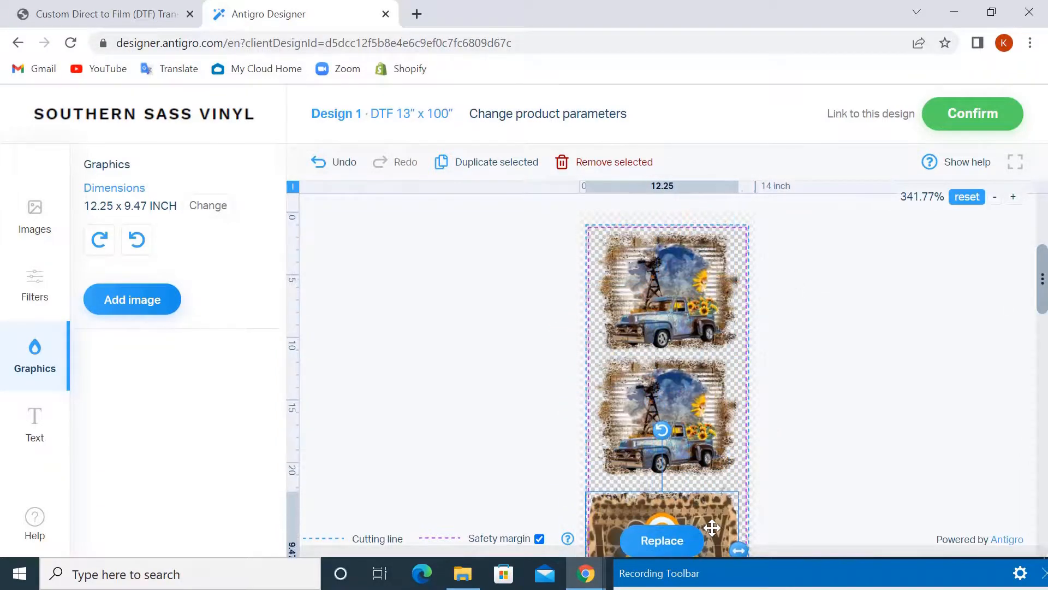
drag(1040, 281, 1038, 356)
drag(717, 198, 725, 571)
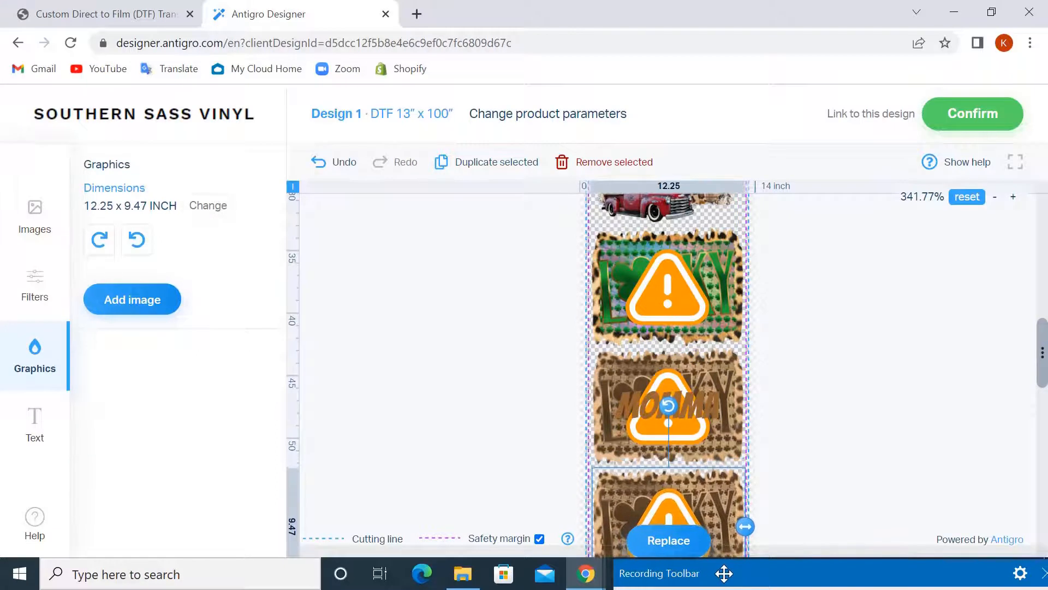
scroll(1041, 342, down, 3)
scroll(1041, 343, down, 1)
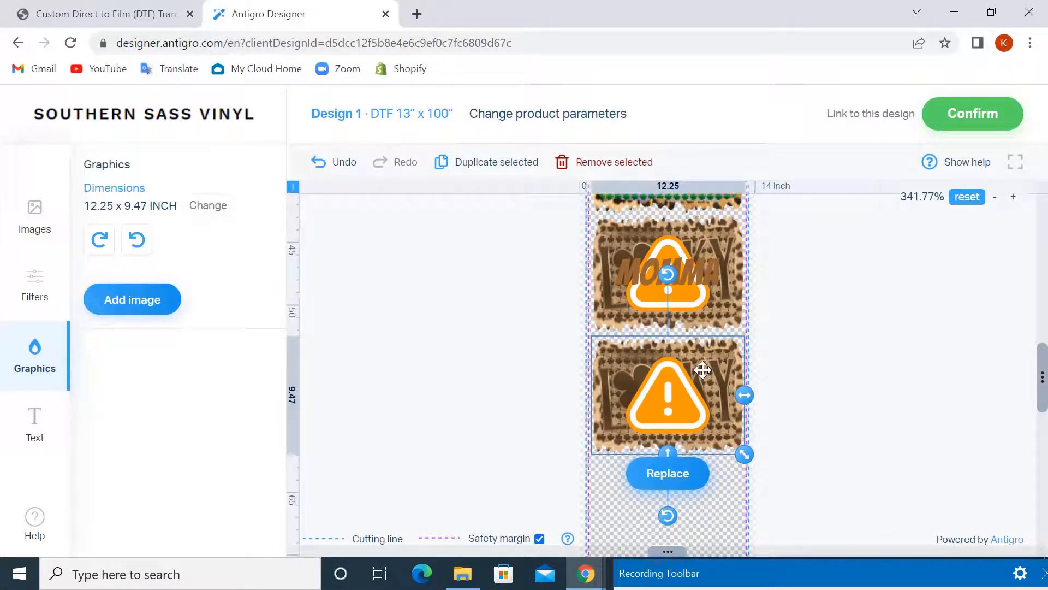
Duplicate the MOMMA text and move the copy from the top of the sheet onto the lower brown Lucky image.
click(715, 272)
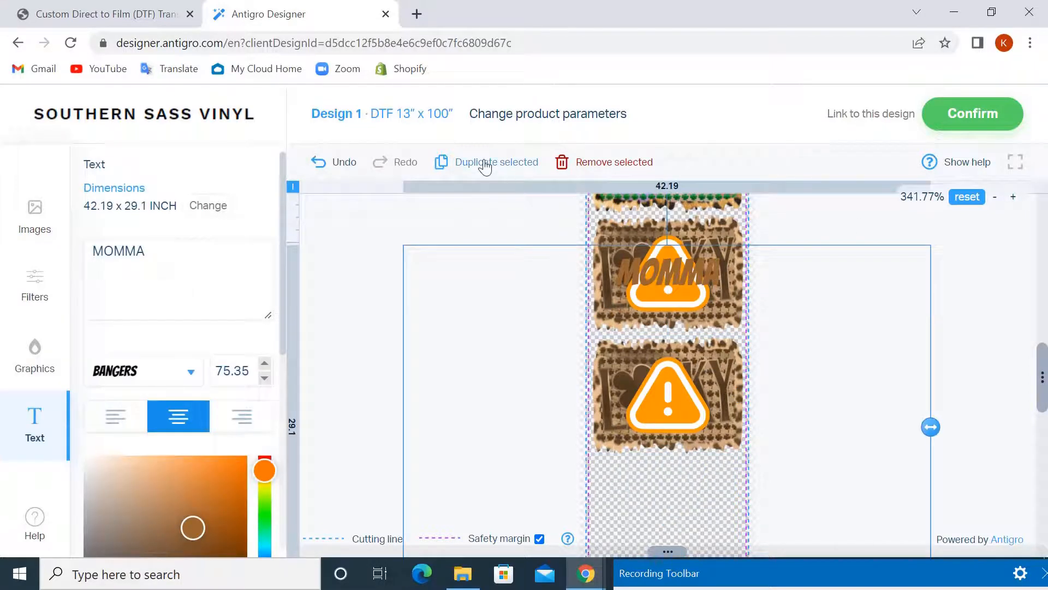
drag(1043, 371, 1042, 267)
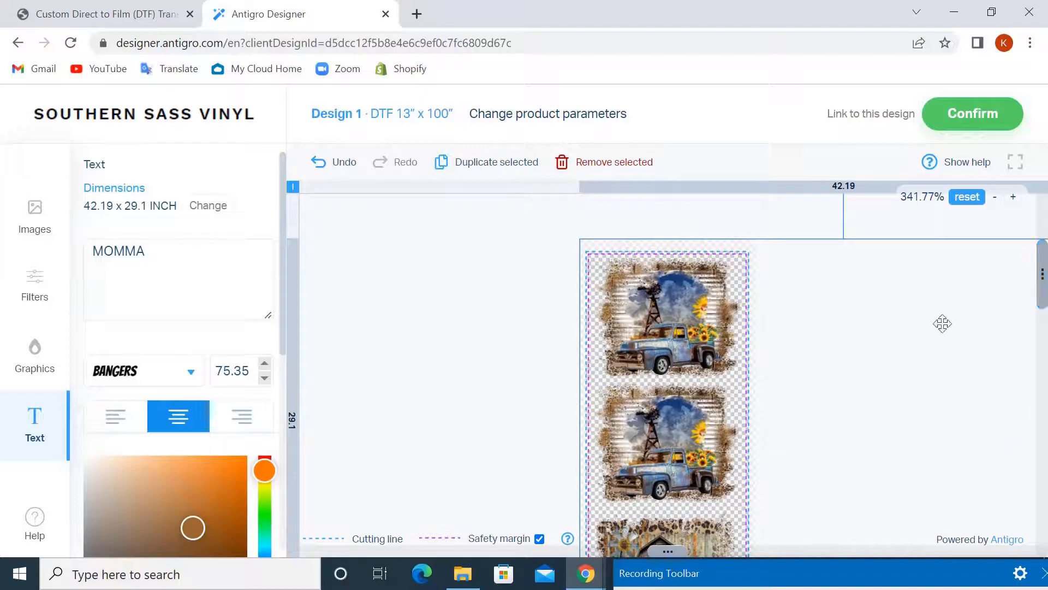
drag(831, 327, 762, 587)
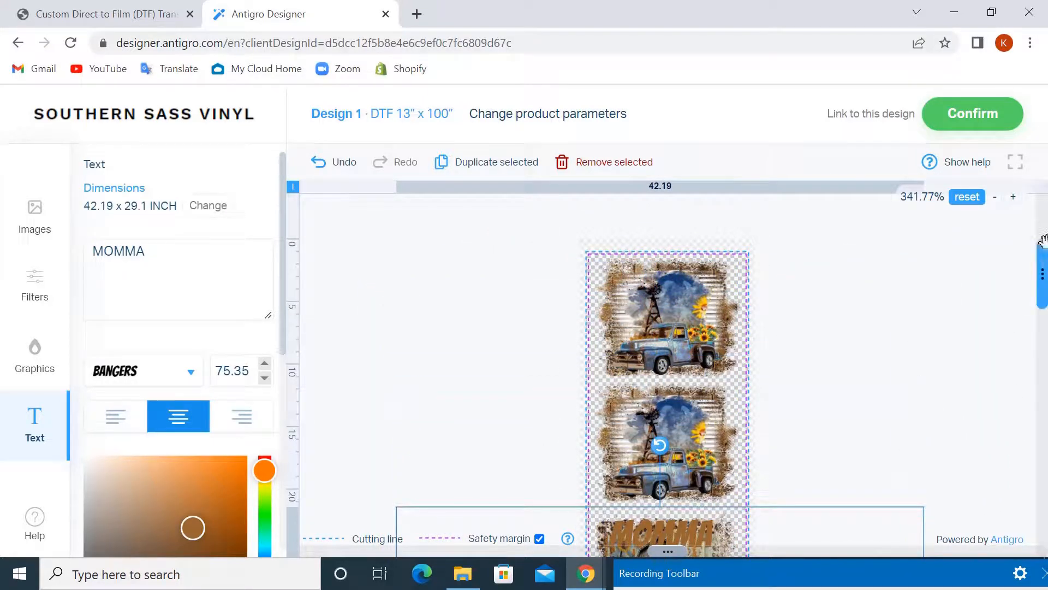
drag(1043, 264, 1043, 325)
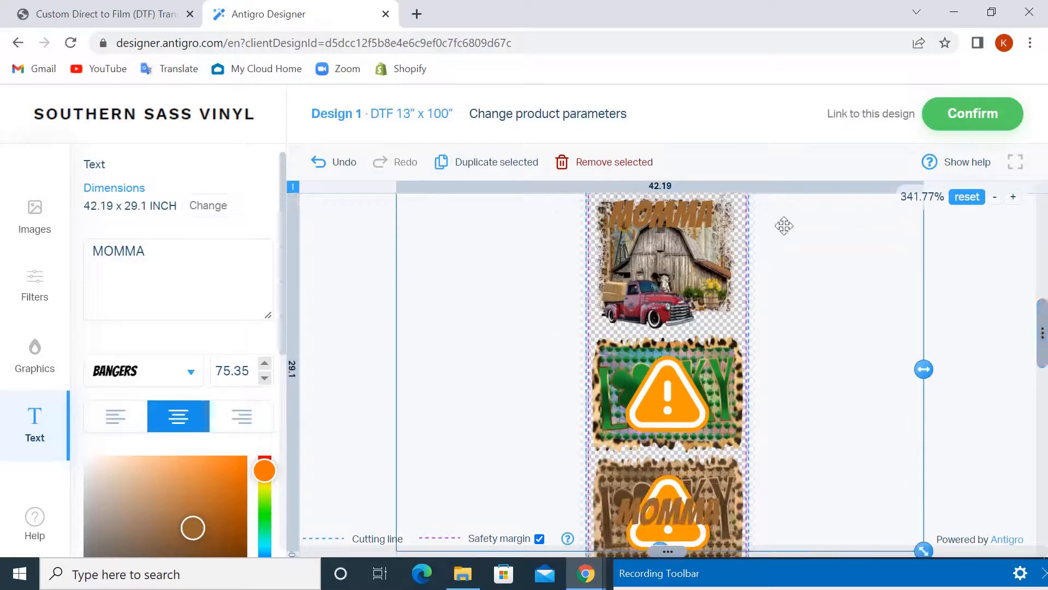
drag(691, 219, 703, 543)
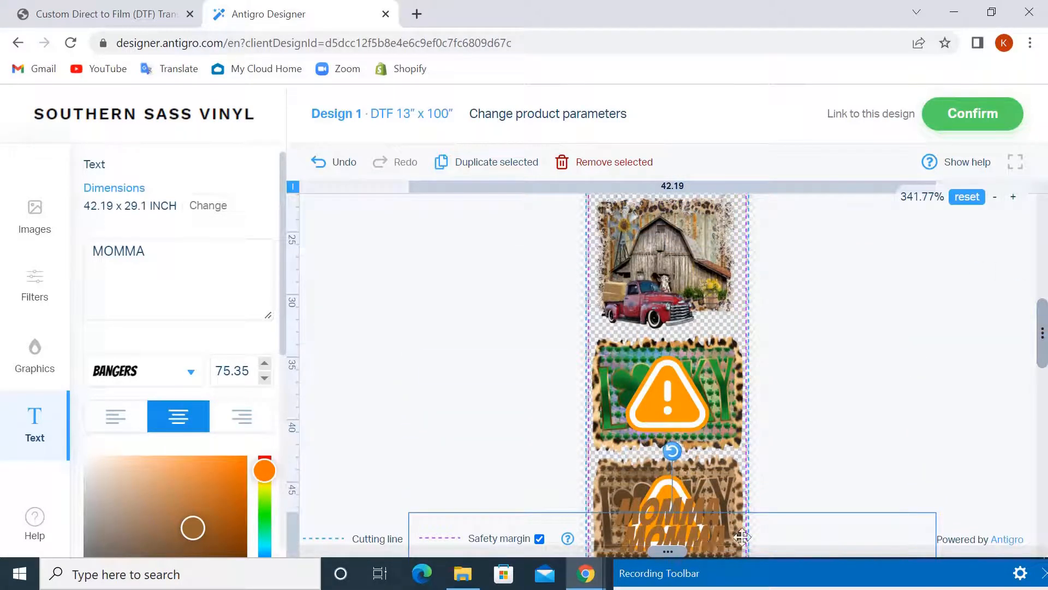
drag(1042, 316, 1042, 368)
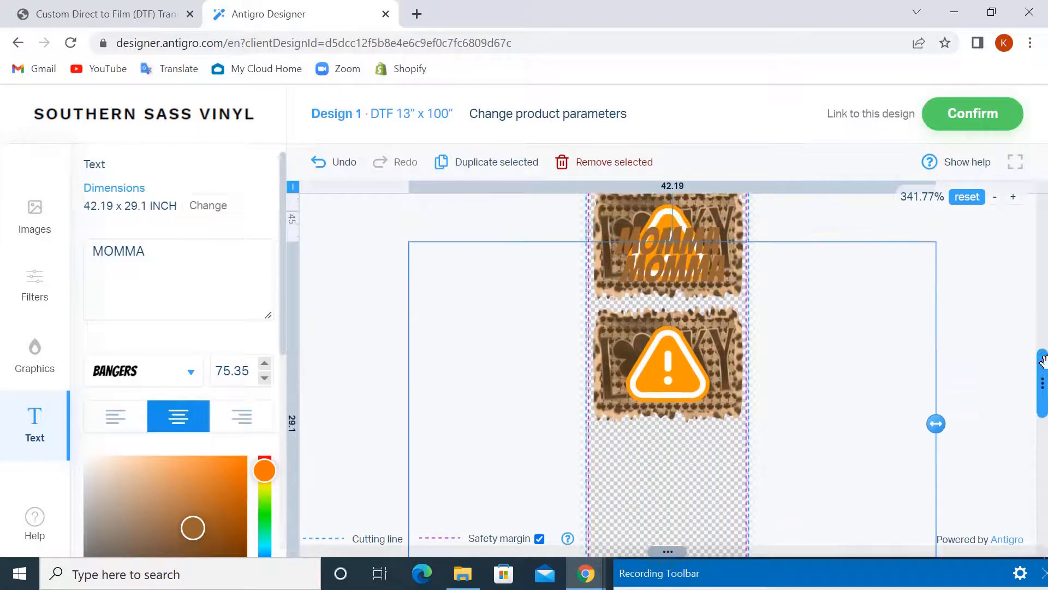
drag(716, 266, 704, 358)
click(831, 252)
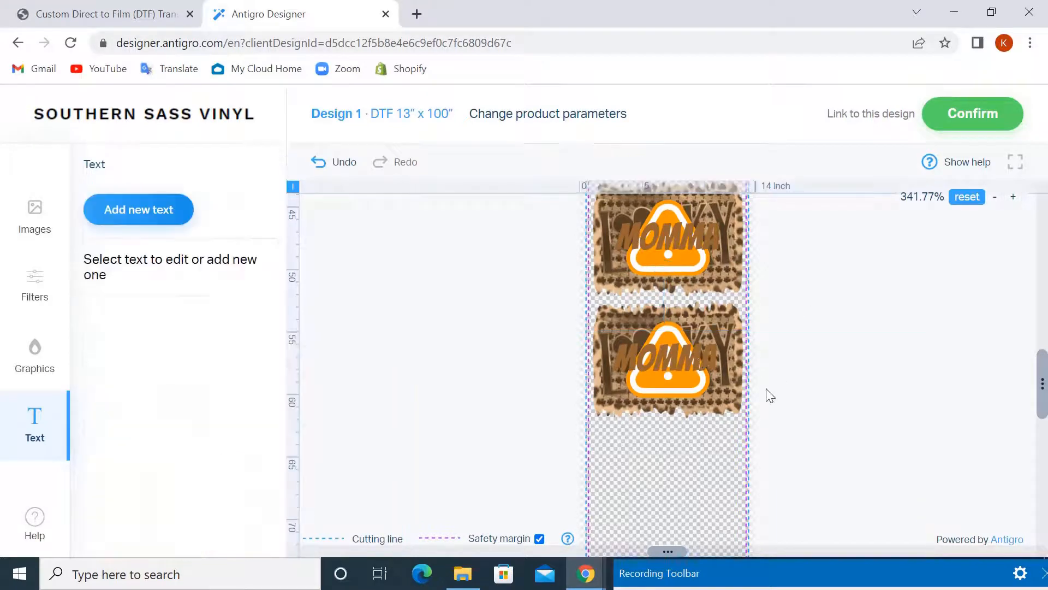
Apply the pink and peach filter to the lower brown Lucky image.
click(735, 384)
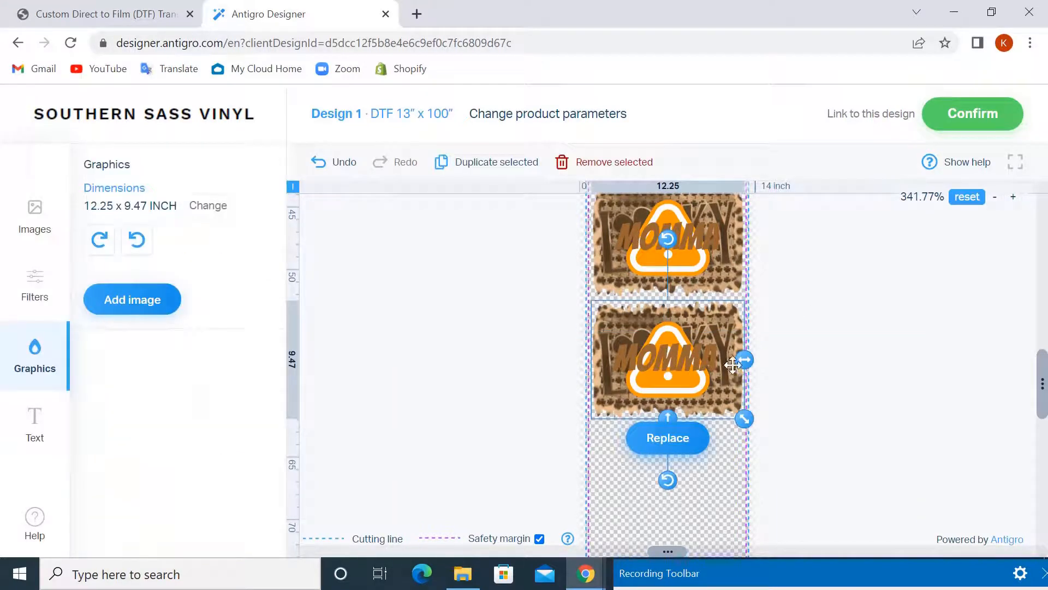
click(30, 294)
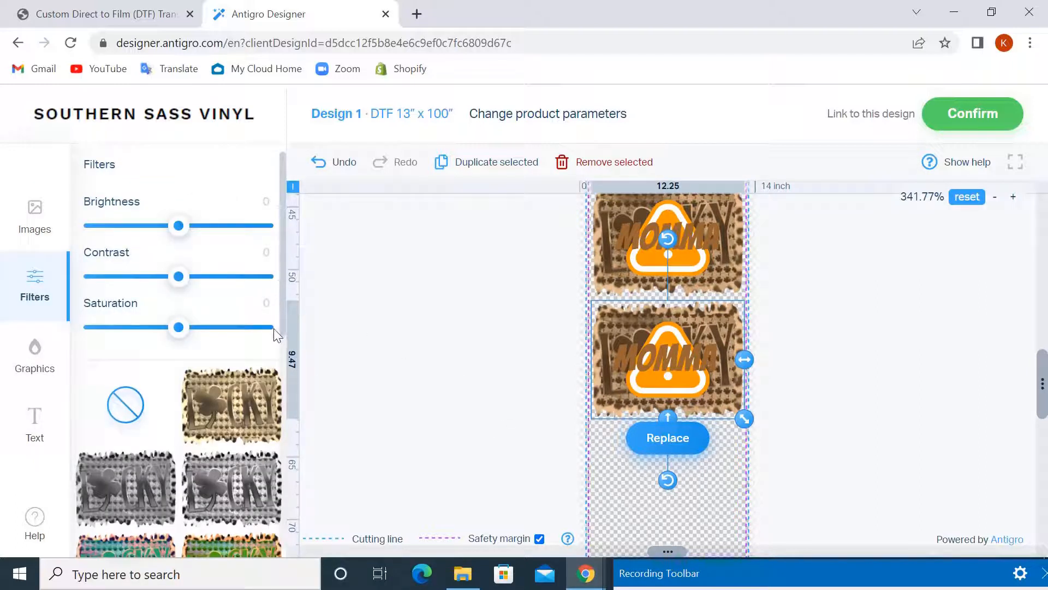
drag(282, 300, 280, 447)
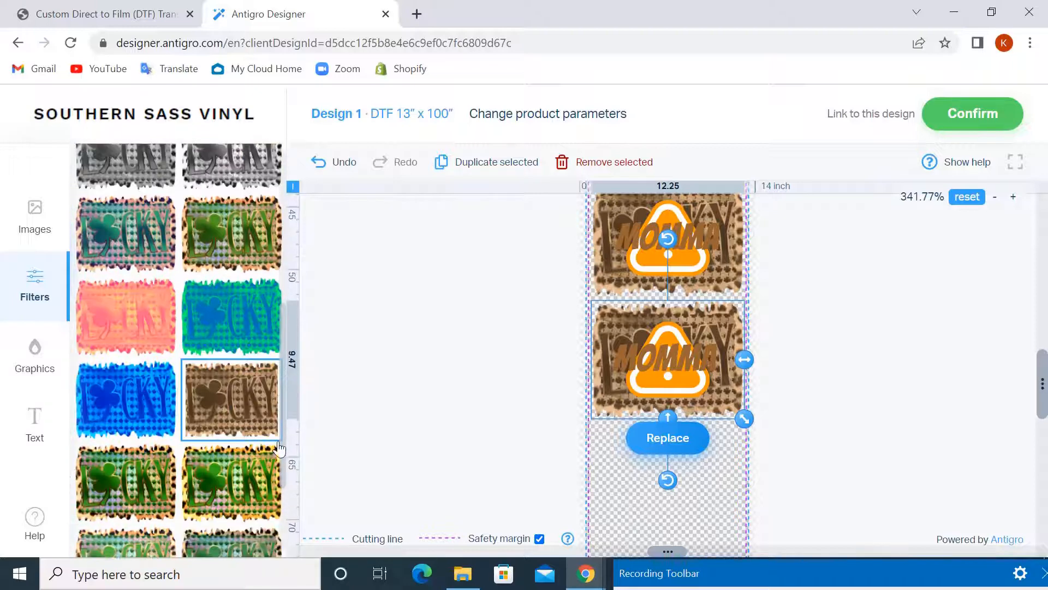
click(122, 325)
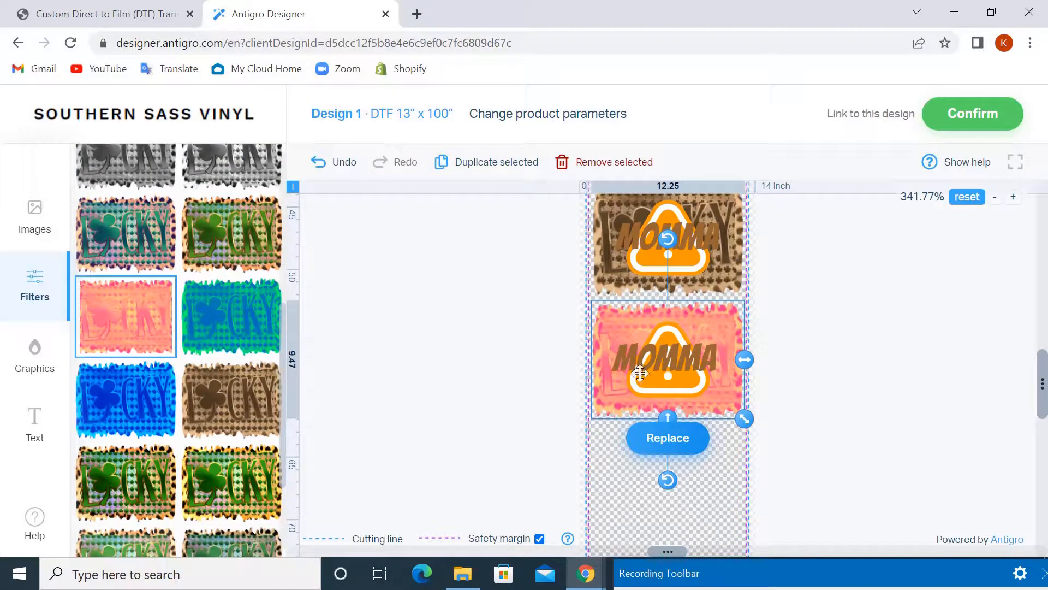
Set the MOMMA text on the pink Lucky image to color #FF6666.
click(627, 363)
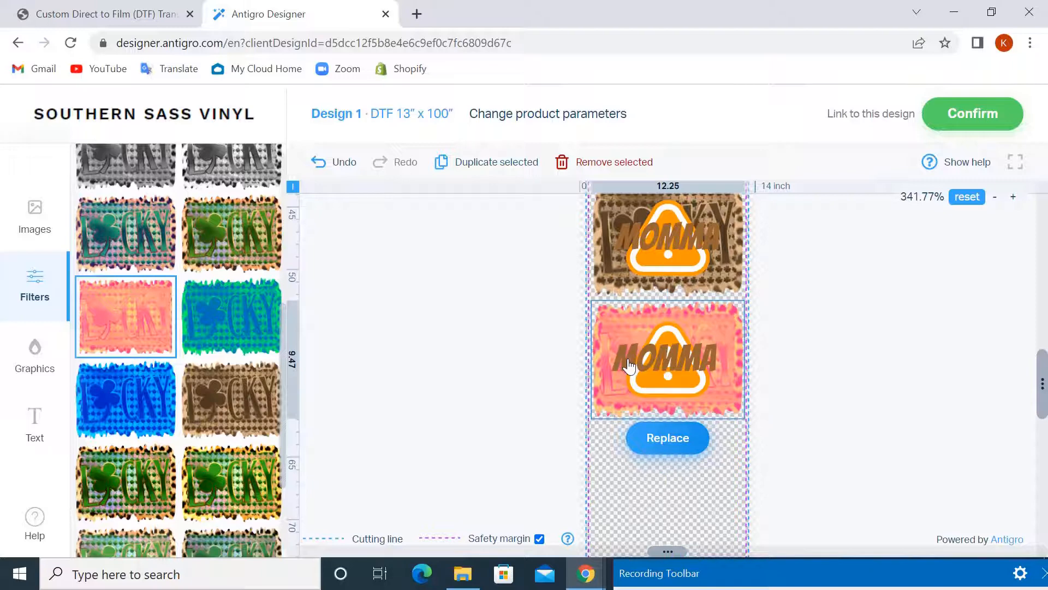
click(627, 363)
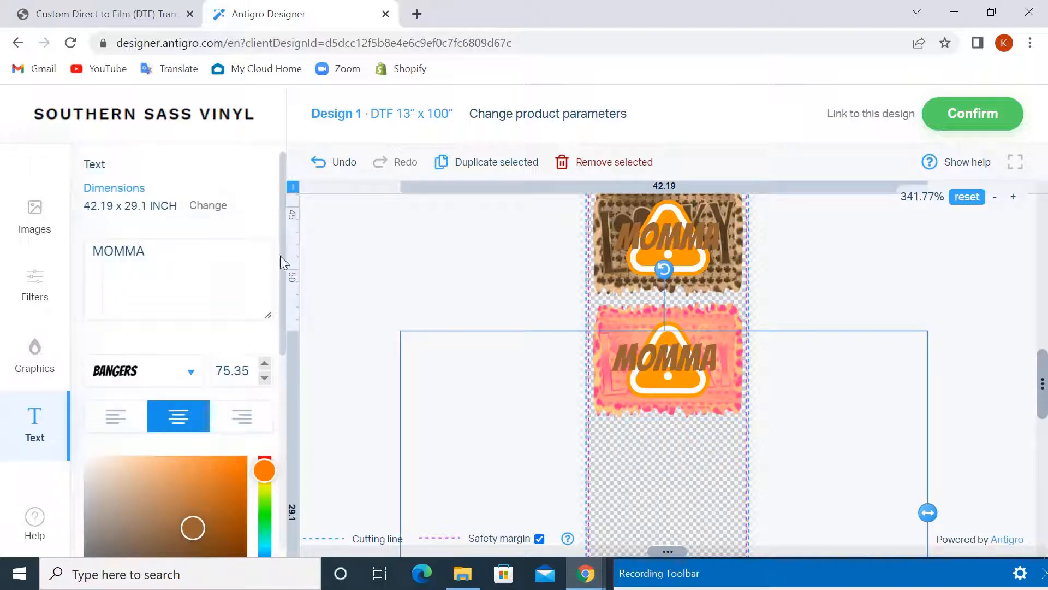
drag(283, 262, 271, 372)
scroll(271, 371, down, 4)
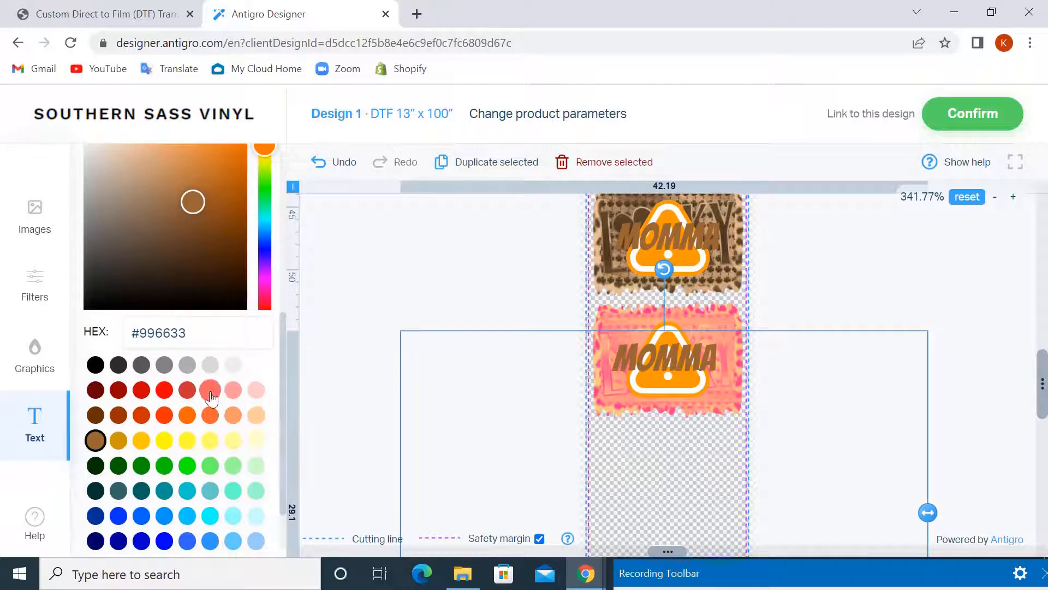
click(210, 391)
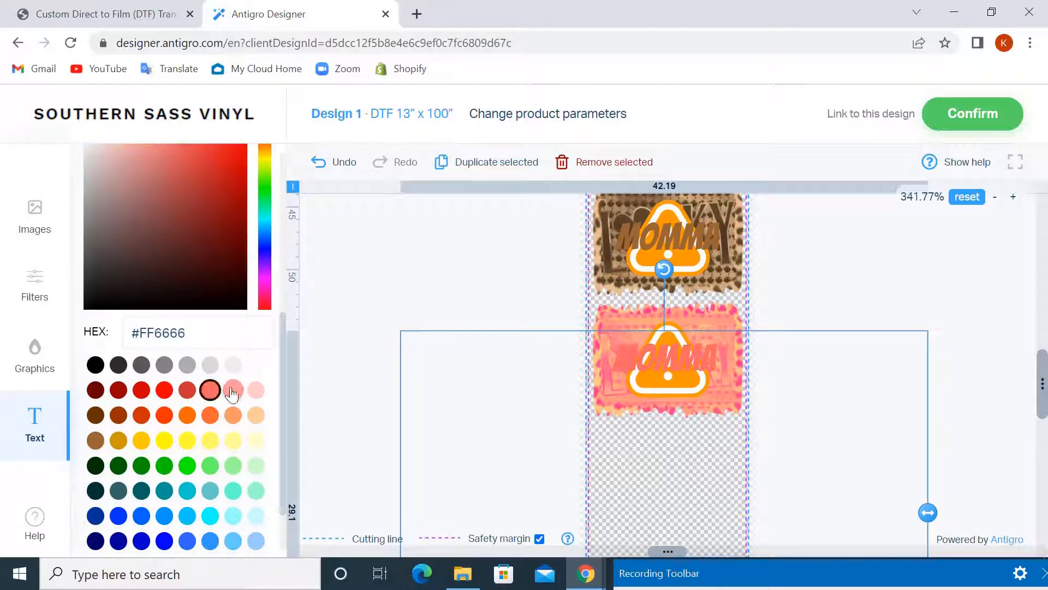
Try #FF9999, #FFCCCC, #FFFFCC and #FF3300 as the color of the MOMMA text on the pink Lucky image.
click(232, 390)
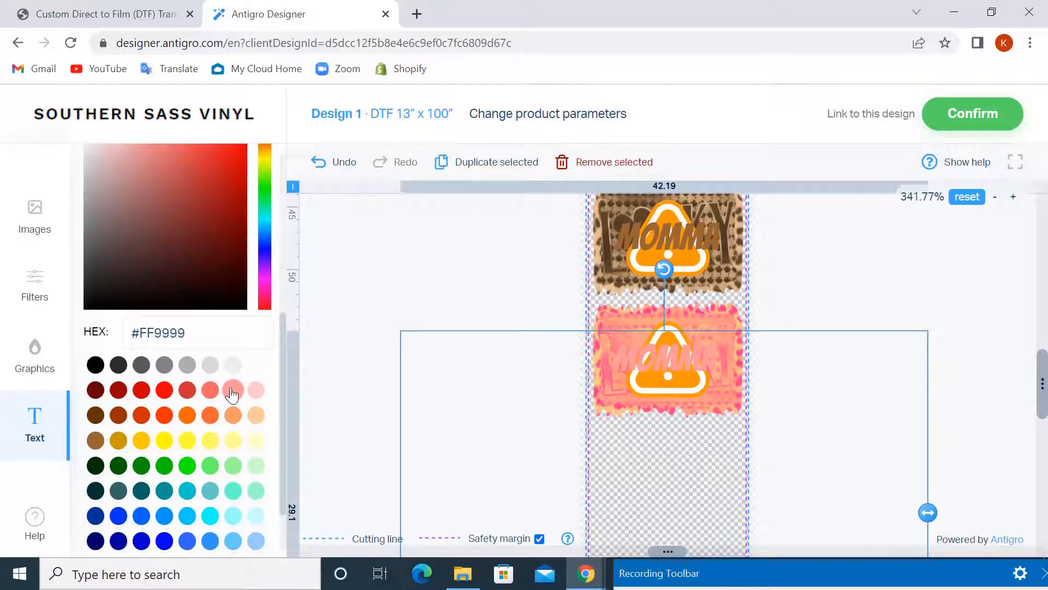
click(261, 392)
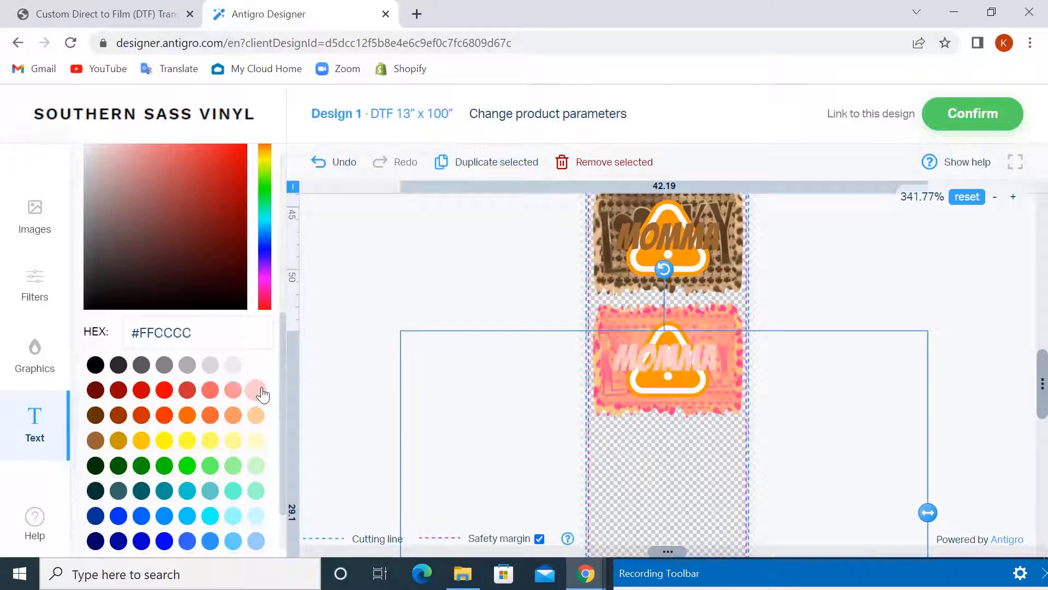
click(253, 441)
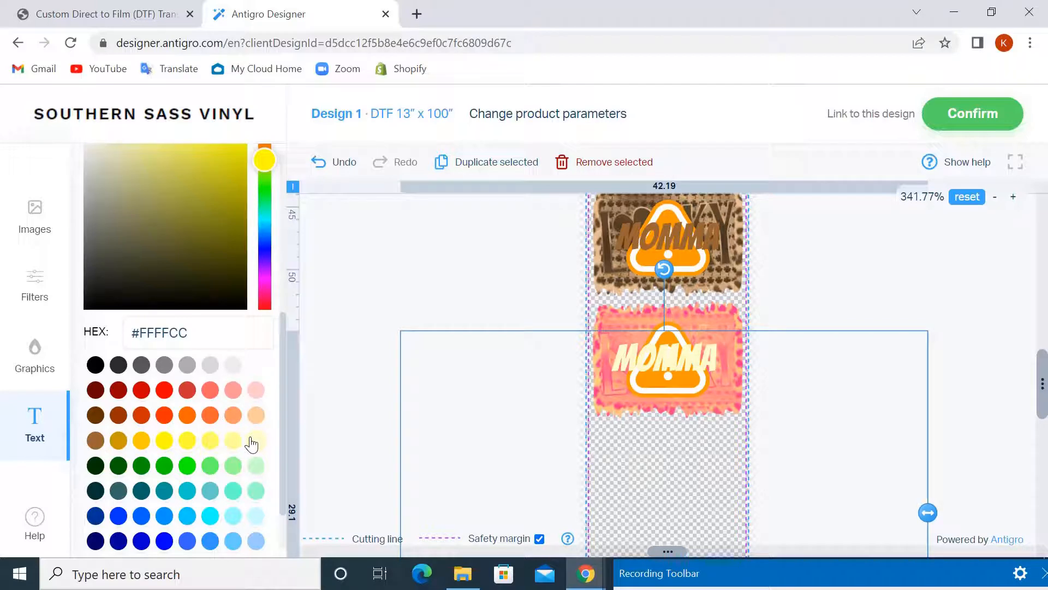
click(163, 416)
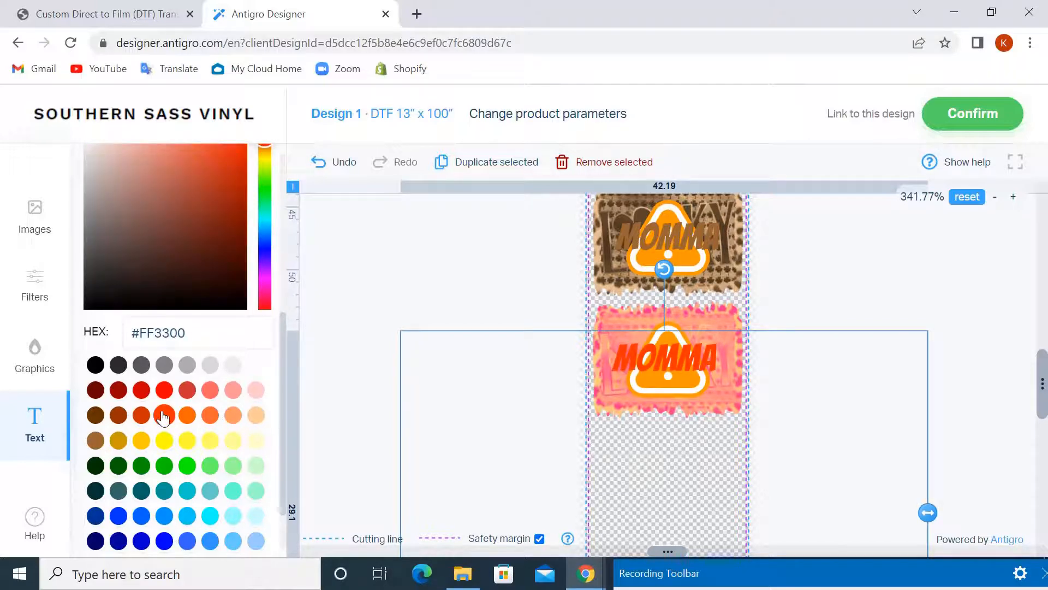
Return the MOMMA text on the pink Lucky image to #FF6666, deselect it and check the artwork up close.
click(210, 393)
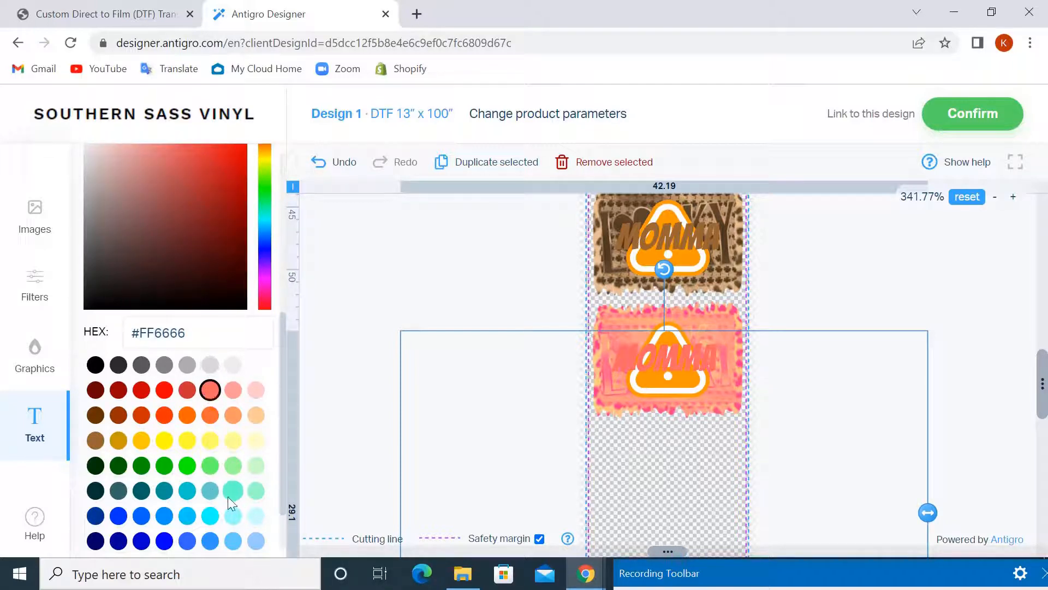
scroll(280, 431, down, 2)
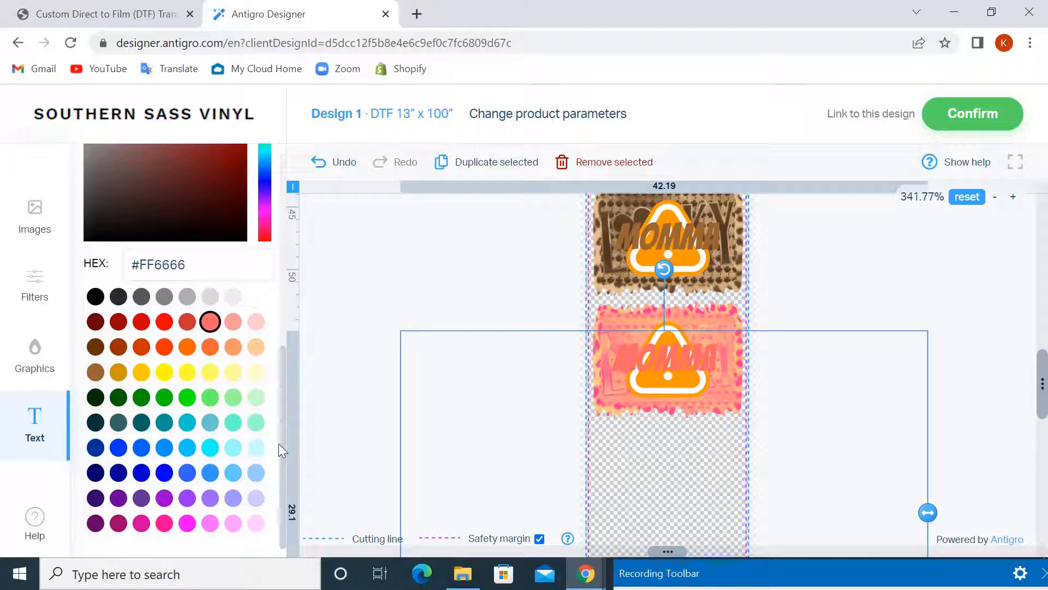
click(992, 409)
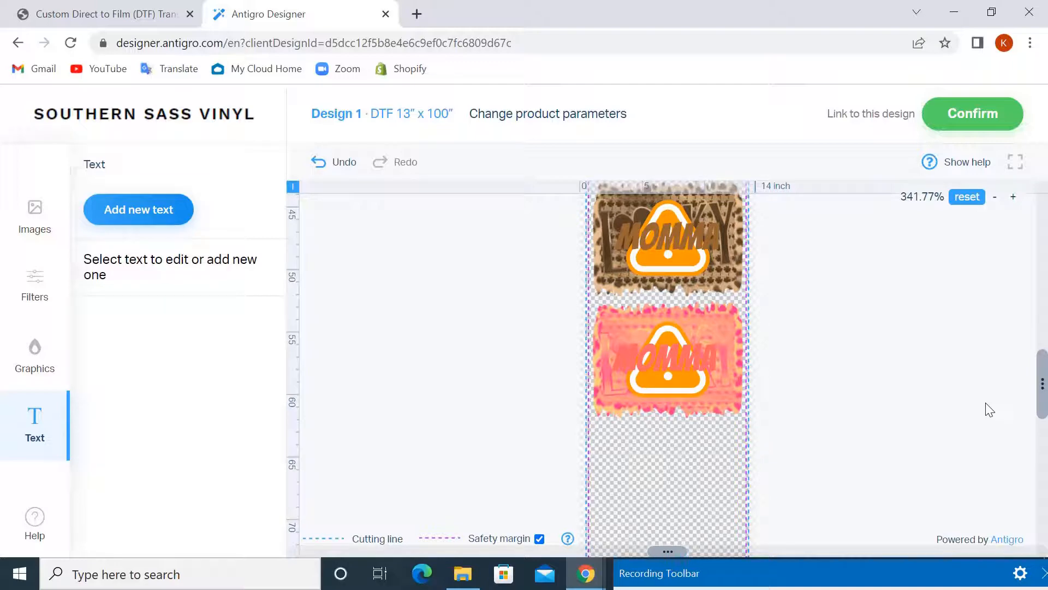
click(1013, 197)
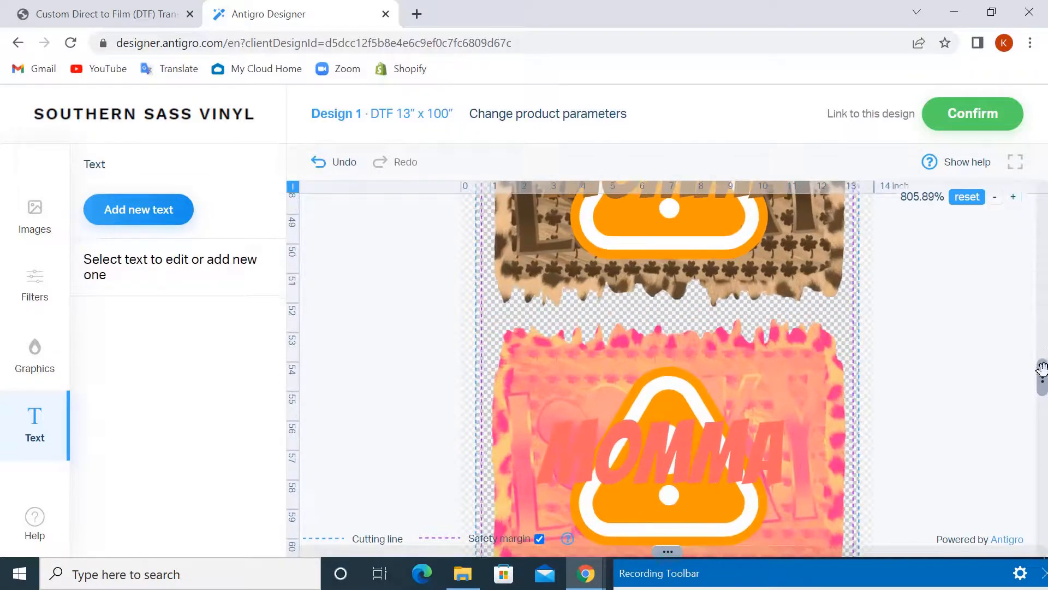
mouse_move(1042, 369)
mouse_down()
mouse_move(1041, 399)
mouse_move(1042, 389)
mouse_up()
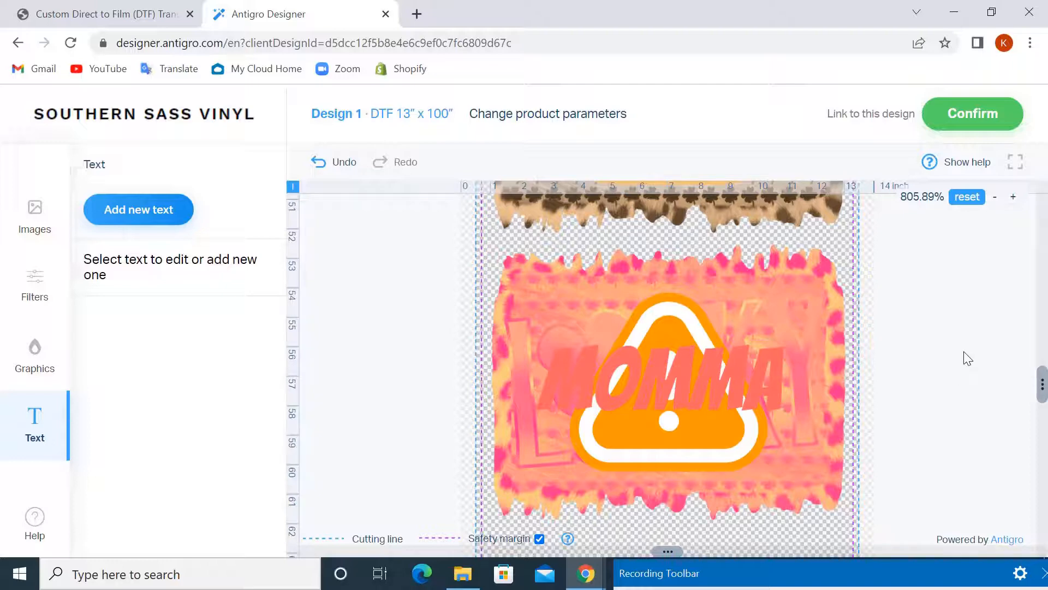
Add Born_to_be_Wild_pink.png to the sheet and place it directly below the pink Lucky image.
click(969, 199)
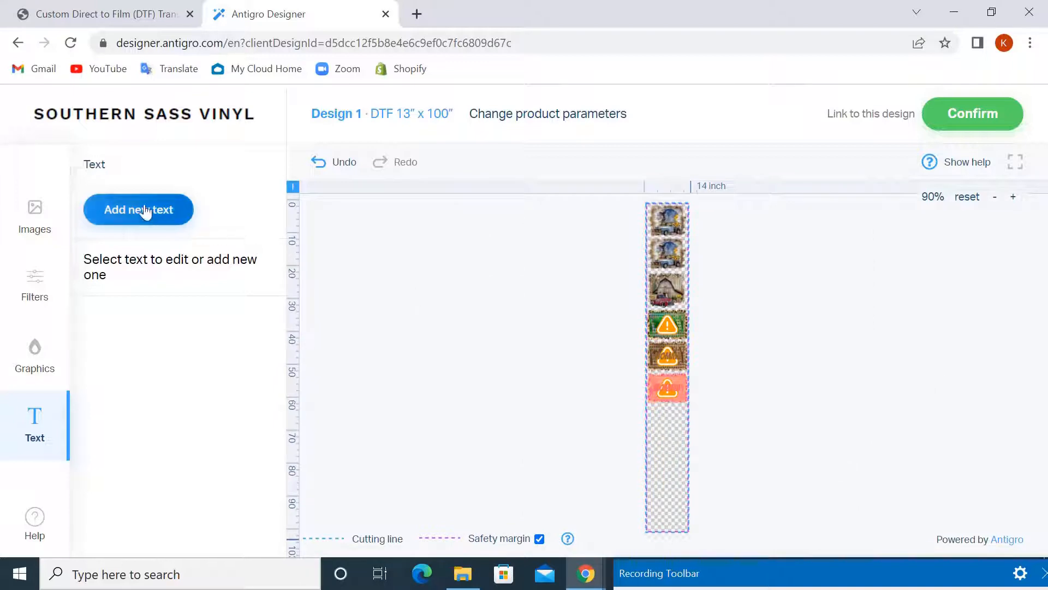
click(37, 214)
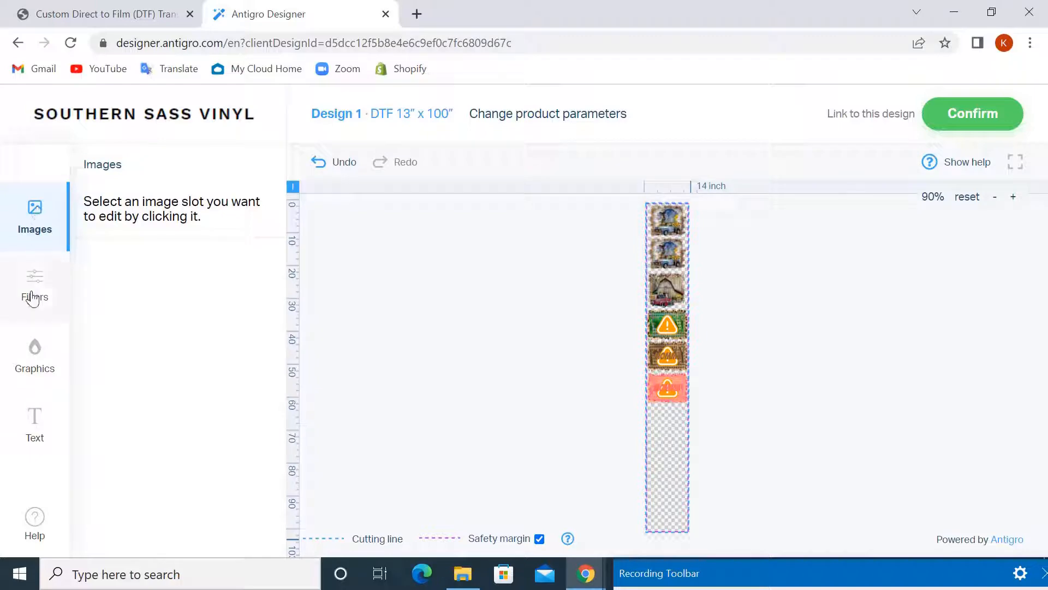
click(37, 347)
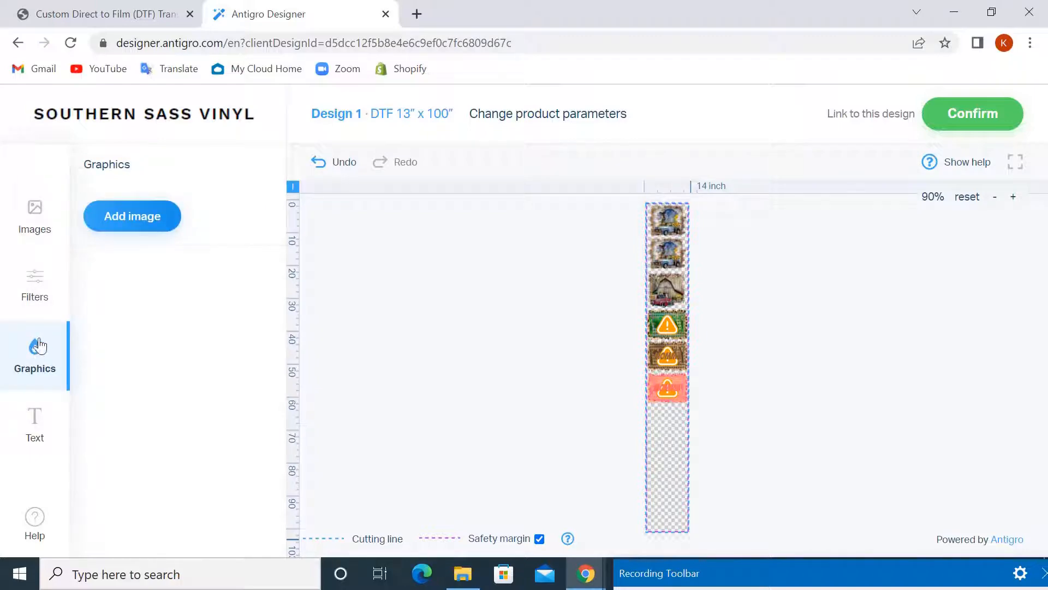
click(121, 215)
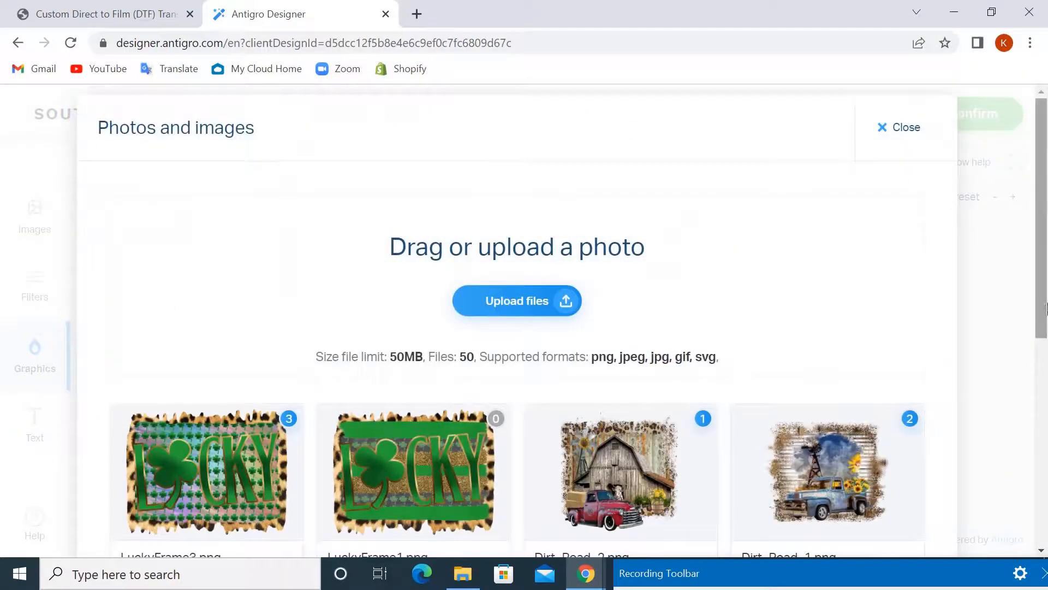
drag(1042, 289, 1043, 450)
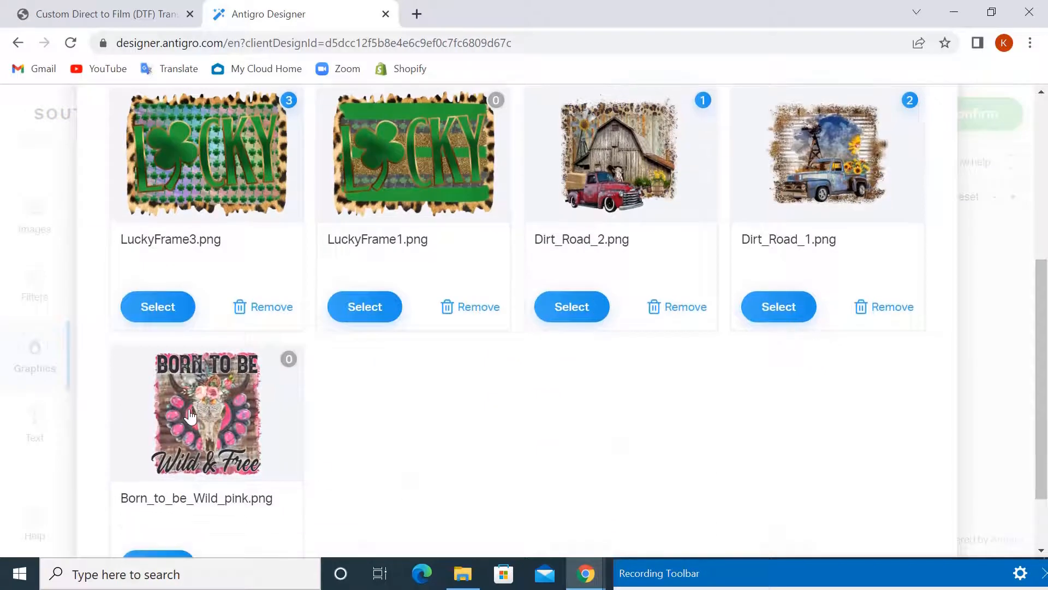
key(Escape)
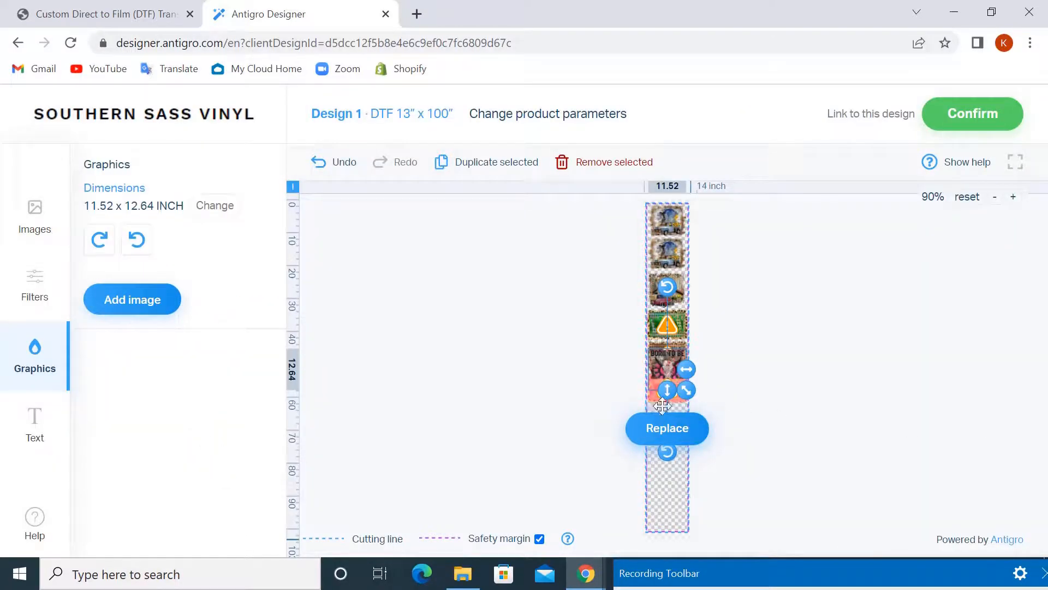
drag(665, 357, 665, 418)
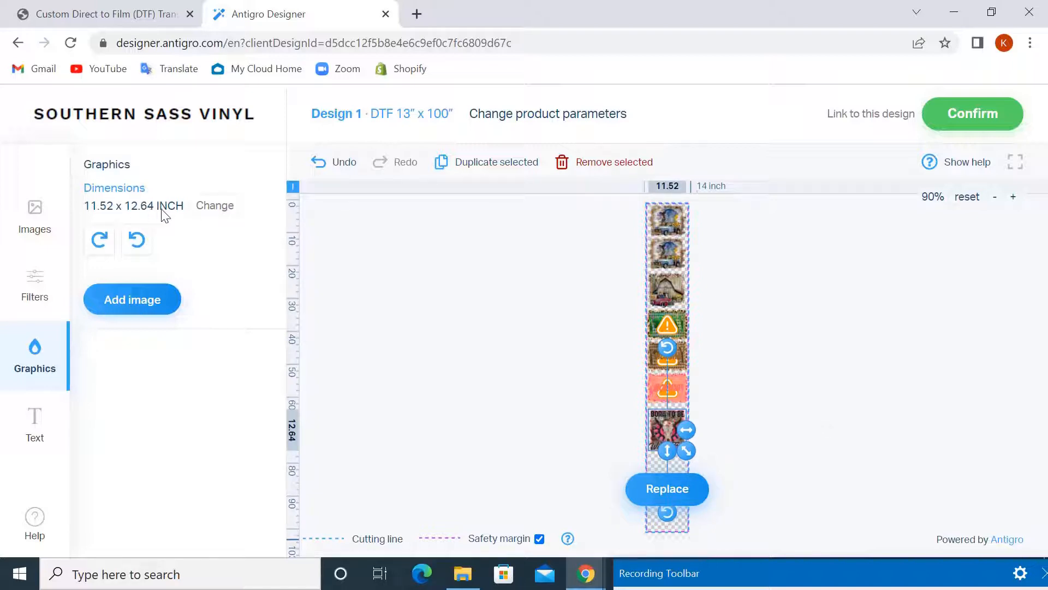
click(766, 364)
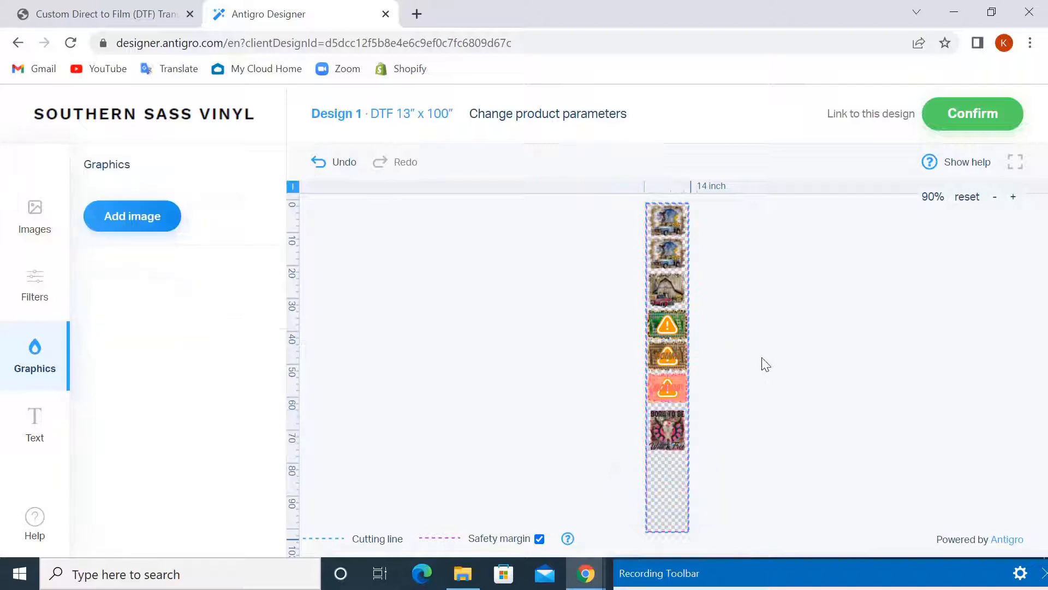
Add LuckyFrame1.png from the uploaded images to the sheet.
click(675, 440)
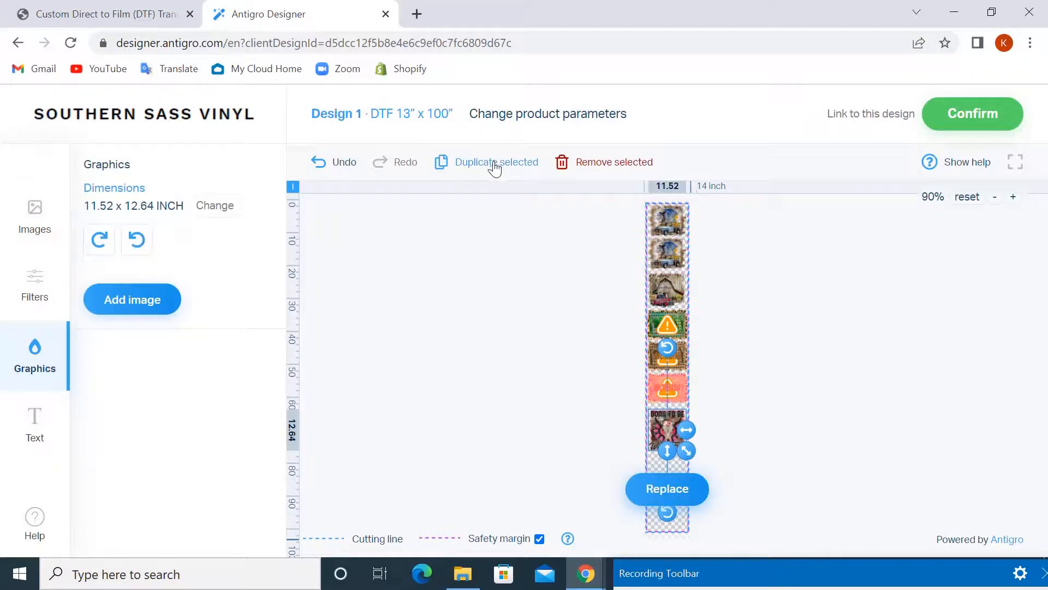
click(182, 302)
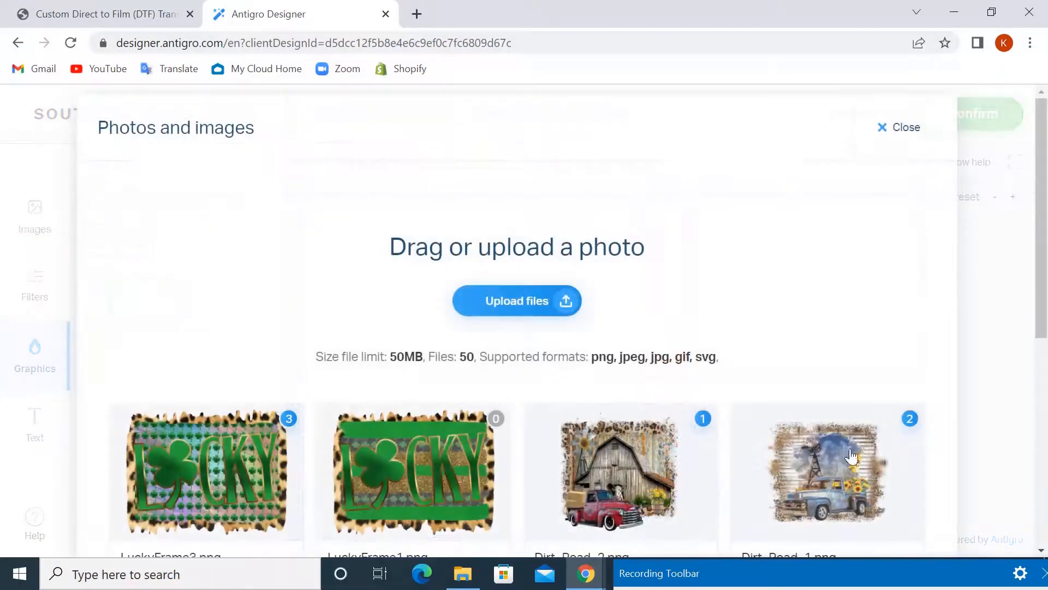
click(457, 501)
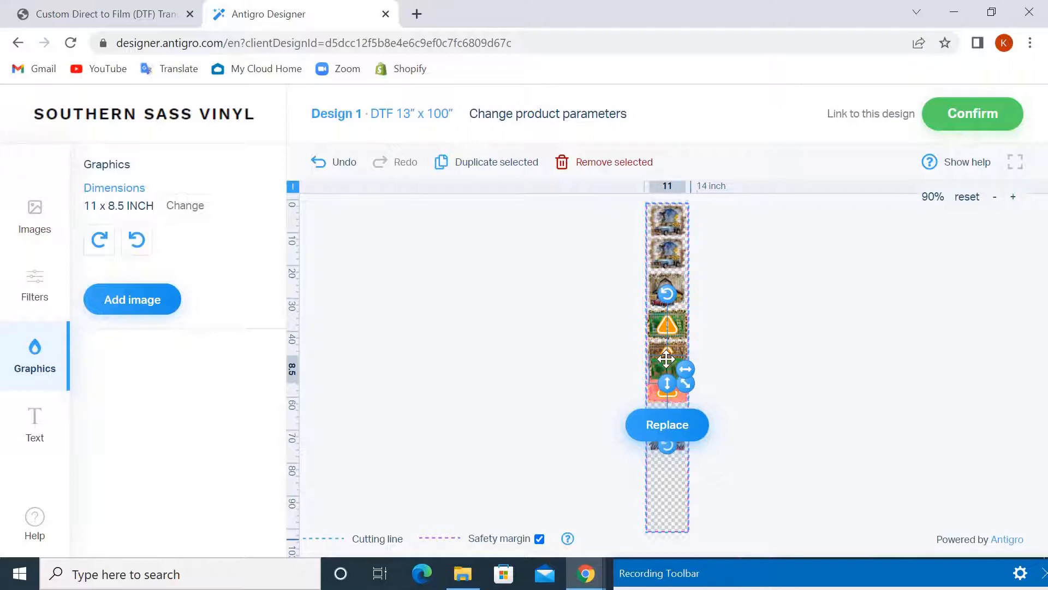
Place the green Lucky image below the Born to Be Wild image and add another Born_to_be_Wild_pink.png at the bottom of the sheet.
drag(663, 367, 664, 466)
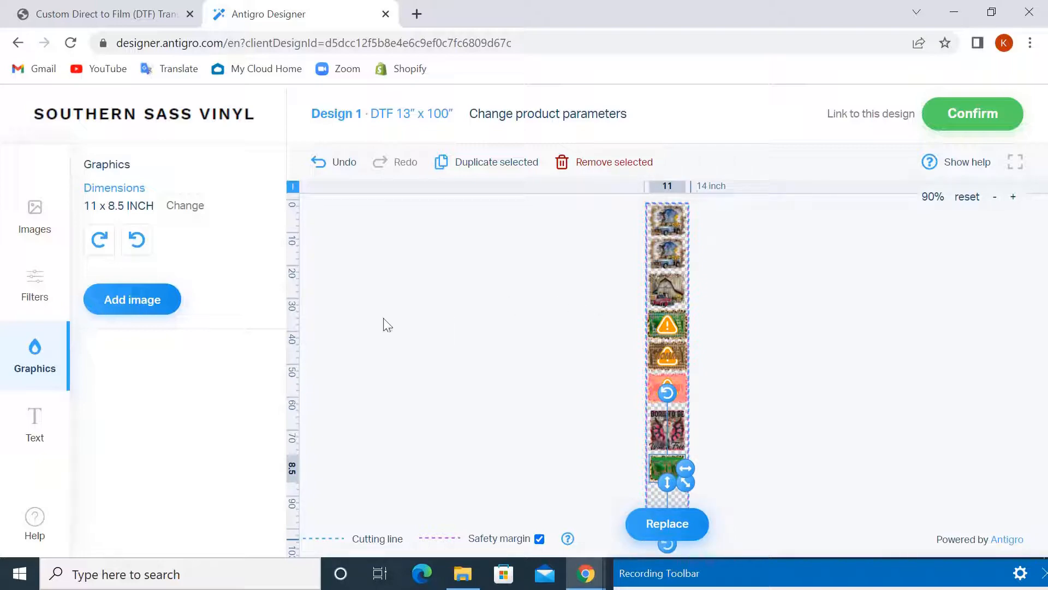
click(164, 313)
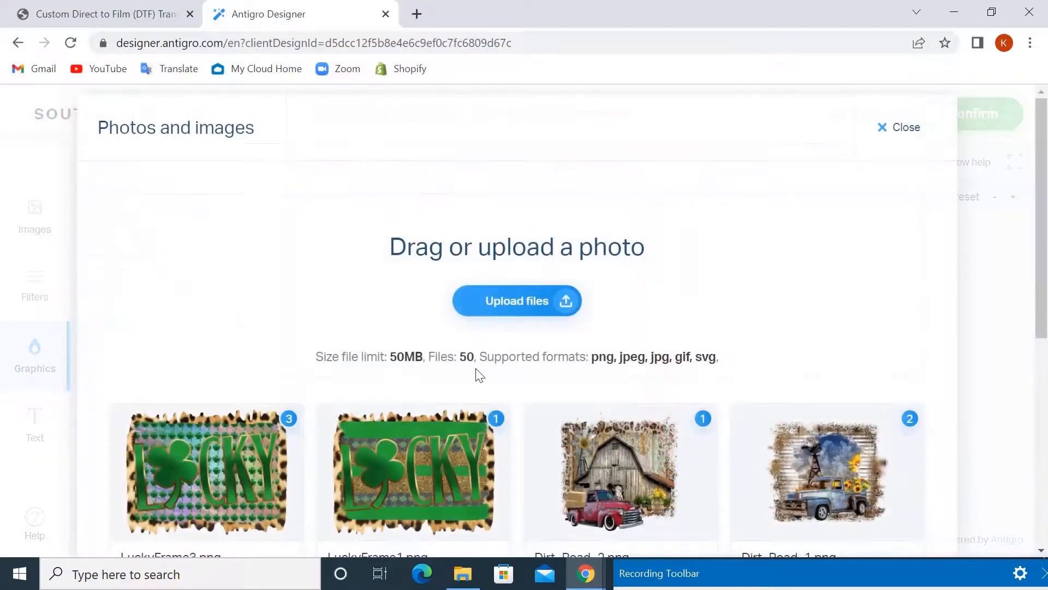
drag(1041, 304, 1037, 460)
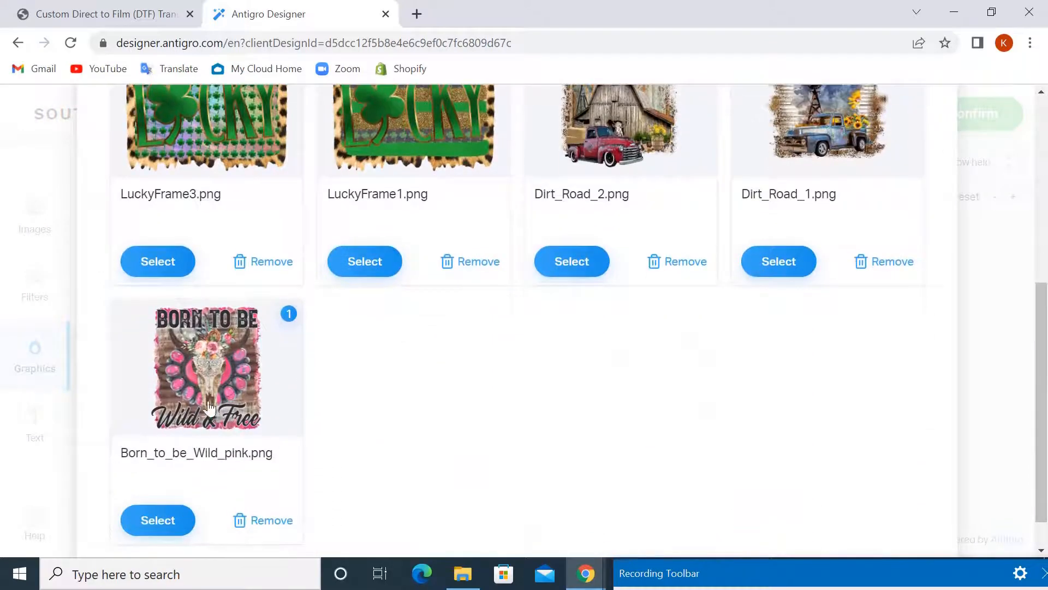
click(194, 421)
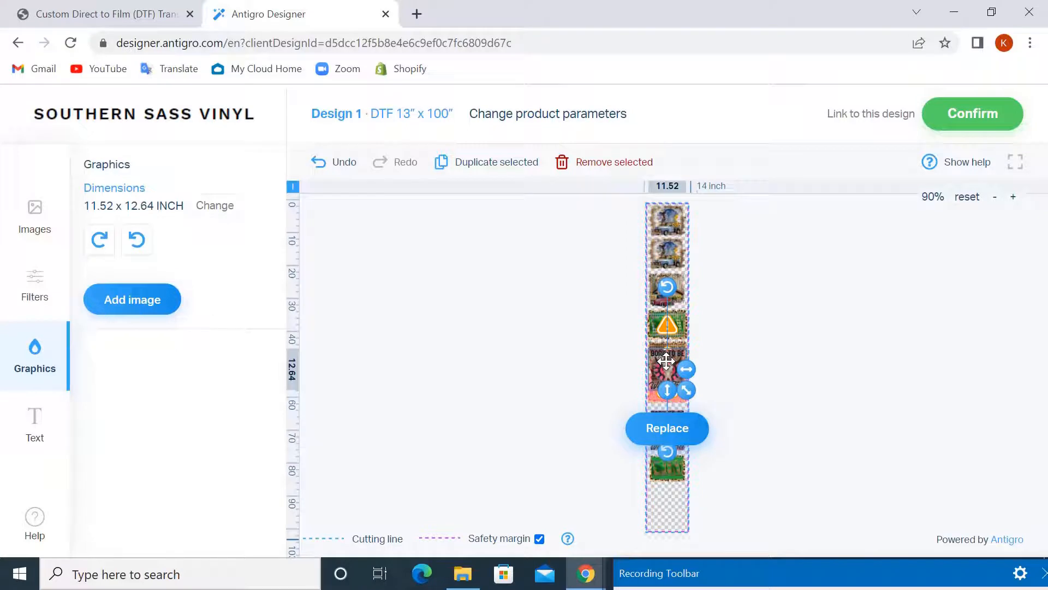
drag(666, 360, 667, 498)
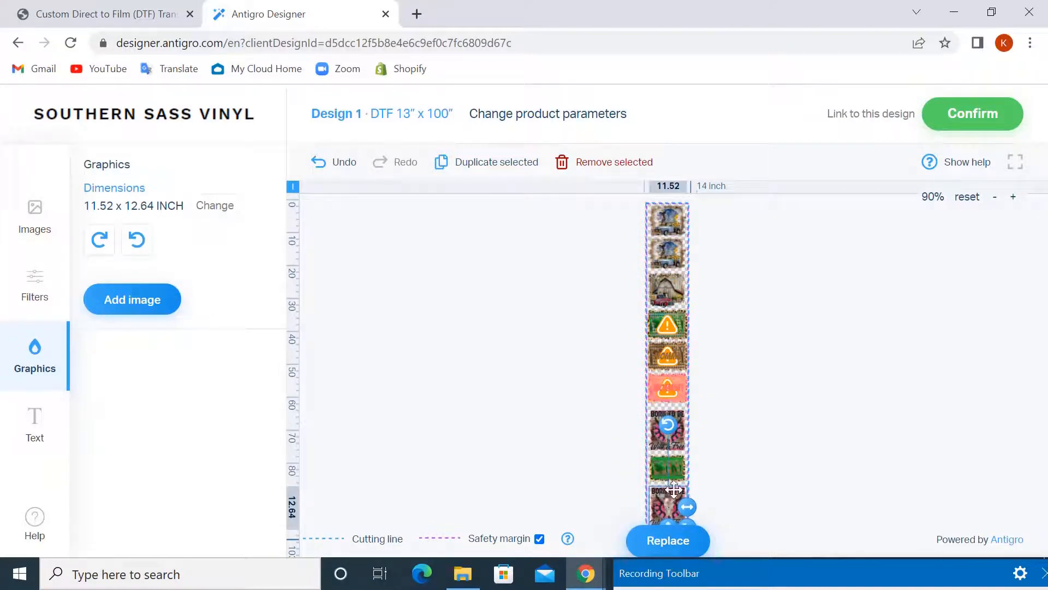
click(798, 429)
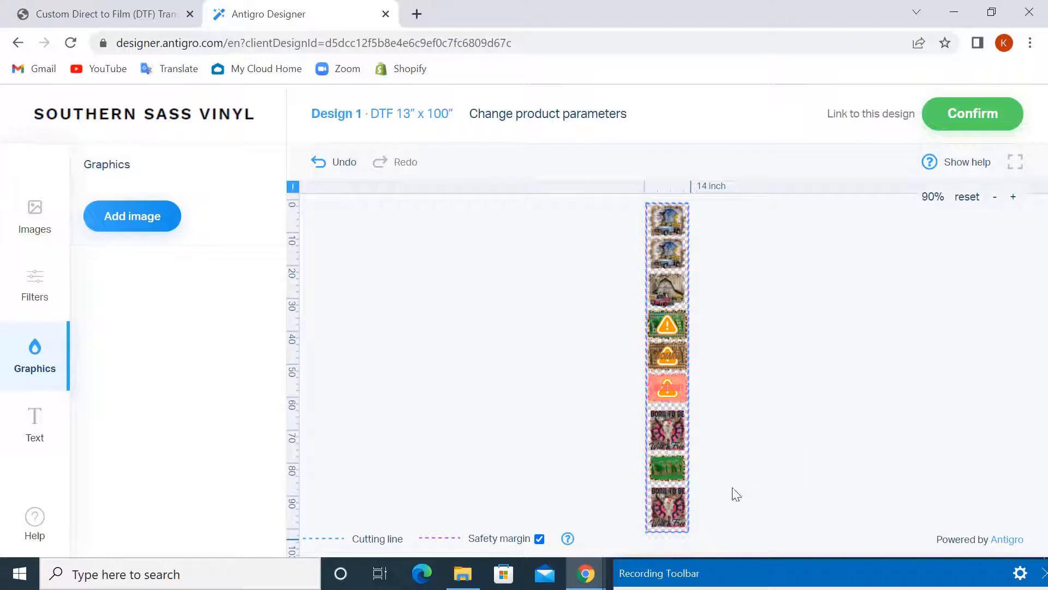
Rotate the bottommost Born to Be Wild image a quarter turn counterclockwise and move it up within the safety margin.
click(679, 513)
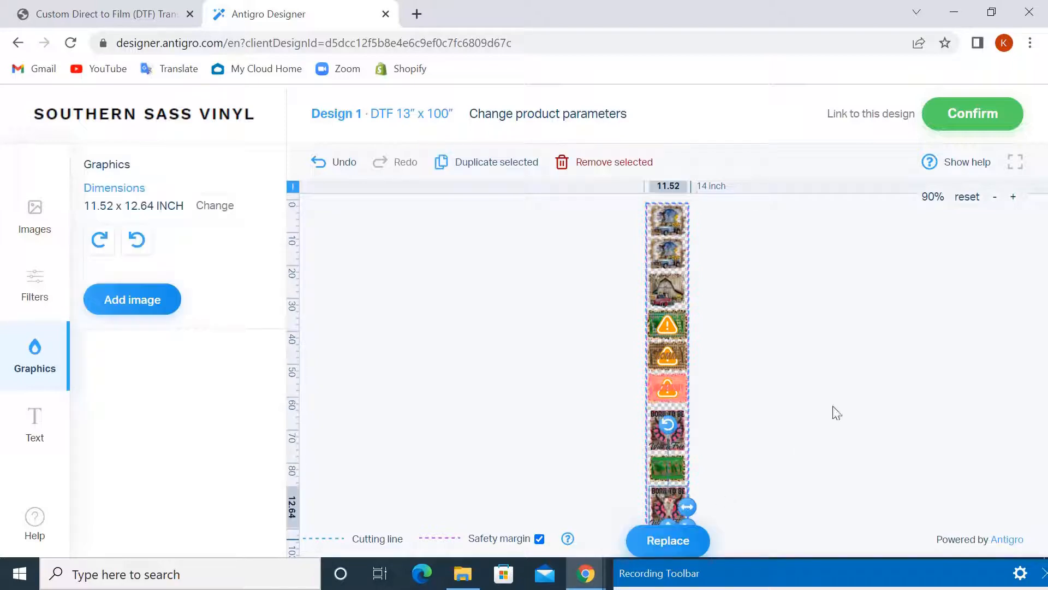
click(1013, 197)
click(1013, 197)
click(1013, 197)
click(1013, 196)
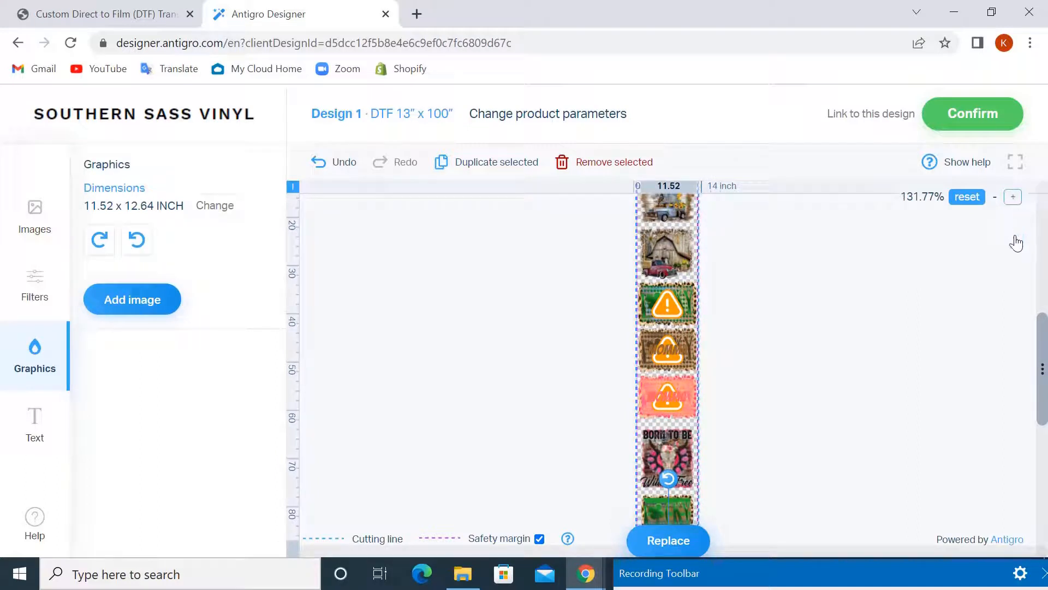
click(1013, 198)
click(1013, 197)
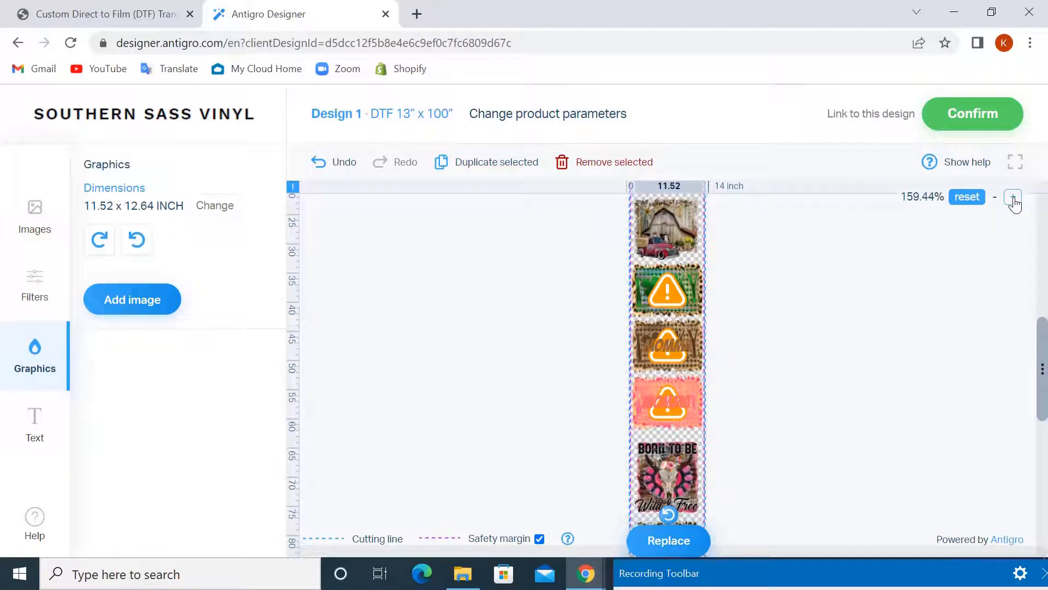
scroll(1007, 267, up, 9)
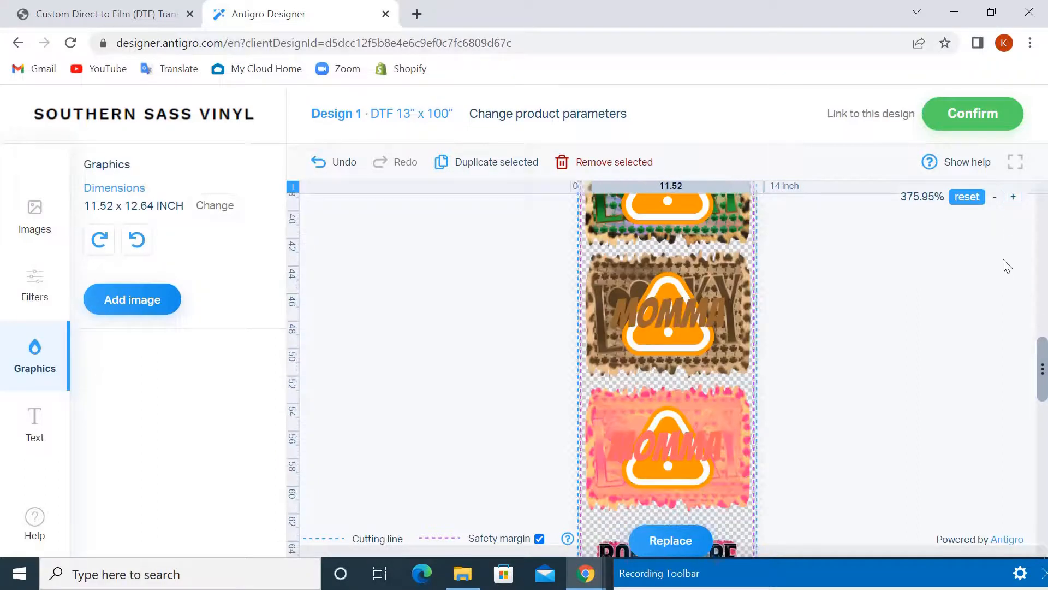
click(1014, 204)
click(1013, 199)
click(1014, 198)
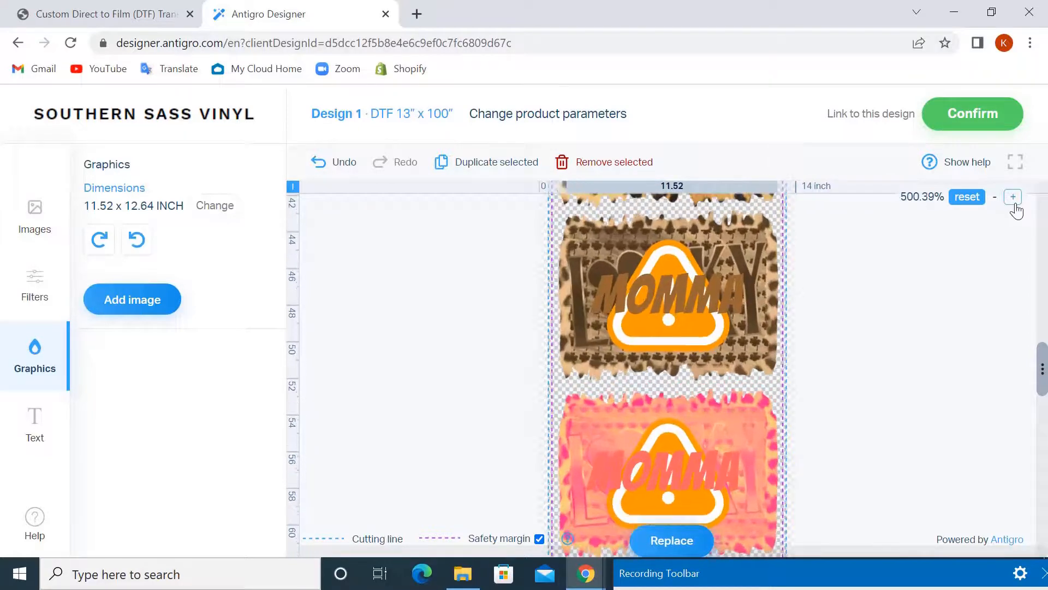
click(1013, 199)
drag(1043, 363, 1041, 481)
scroll(1041, 423, down, 5)
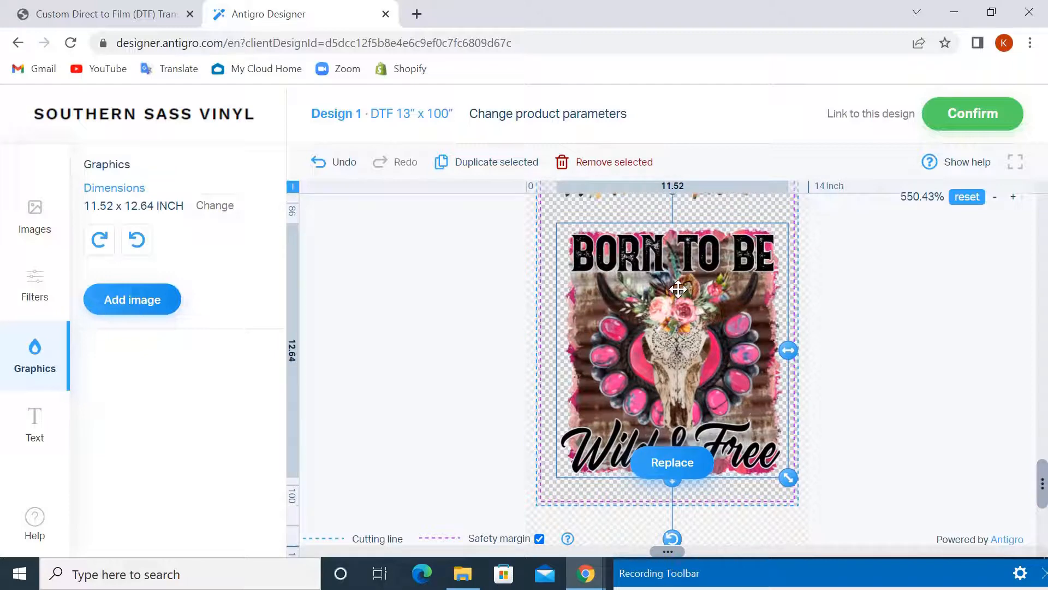
drag(677, 318, 676, 320)
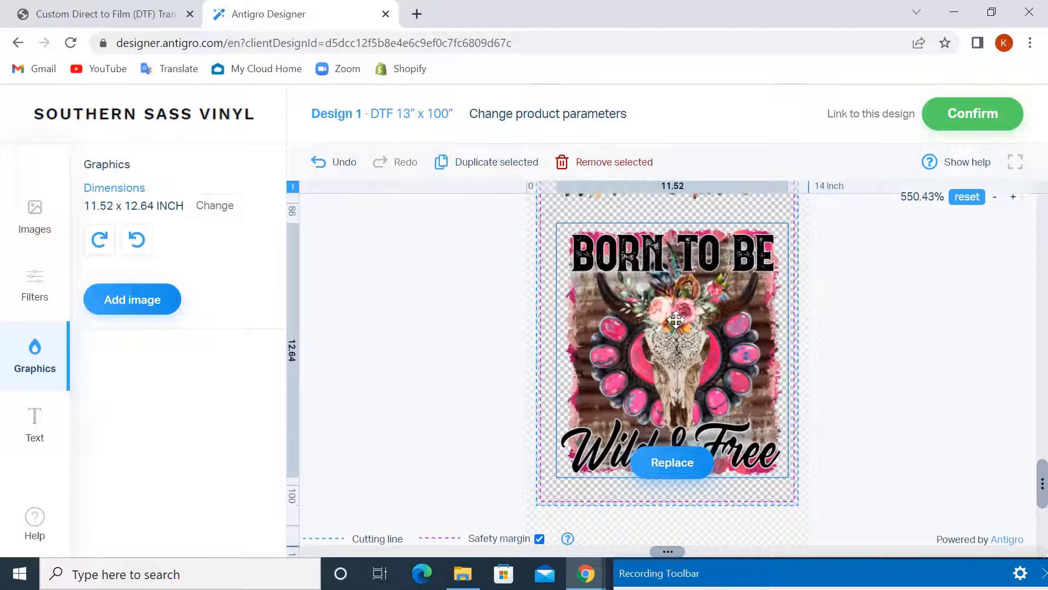
click(136, 241)
drag(685, 360, 679, 325)
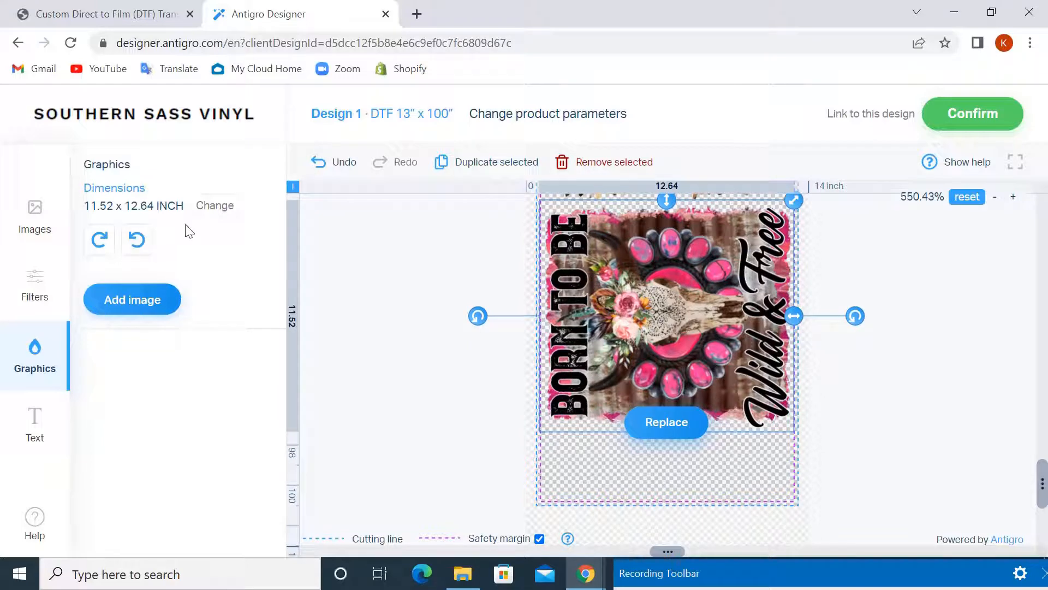
Set the rotated Born to Be Wild image's height to 8 inches and move it just below the green Lucky image.
click(213, 208)
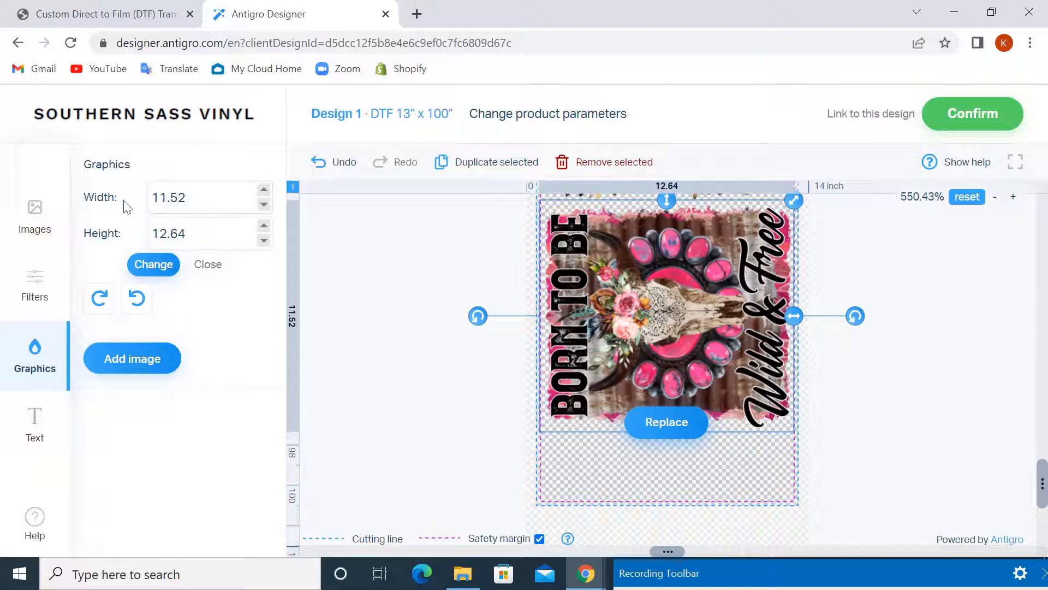
click(205, 237)
drag(188, 234, 147, 235)
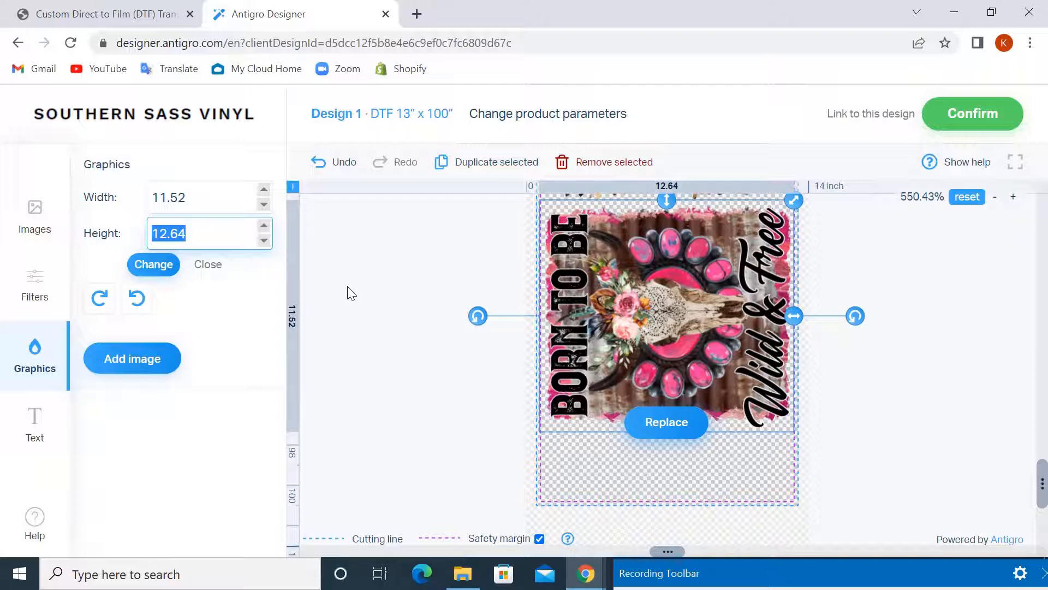
text(8)
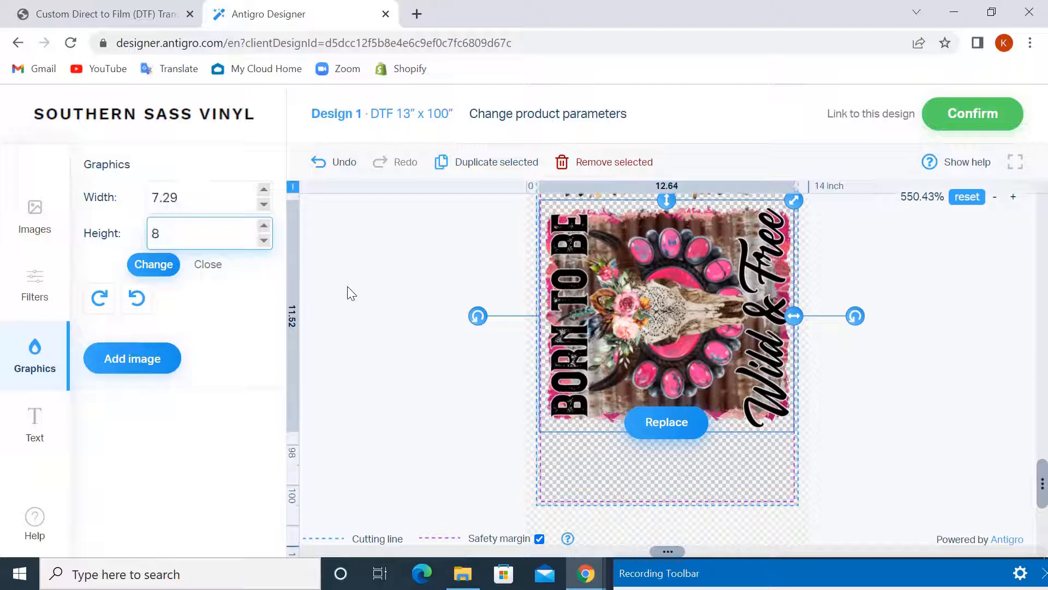
click(157, 268)
drag(626, 357, 676, 285)
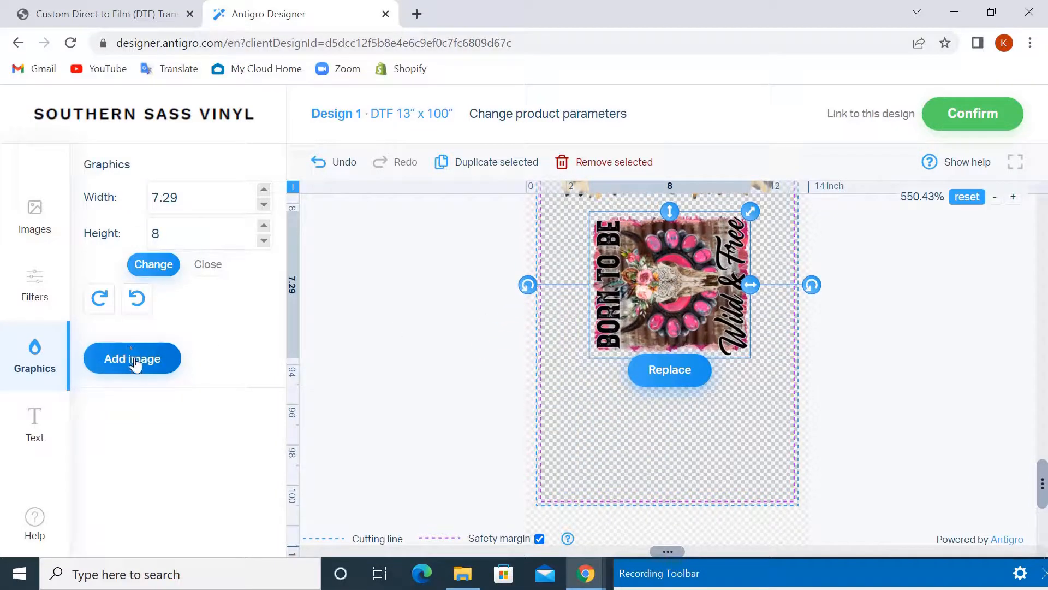
Duplicate the rotated 8-inch Born to Be Wild image and place the copy below it at the end of the sheet.
click(496, 166)
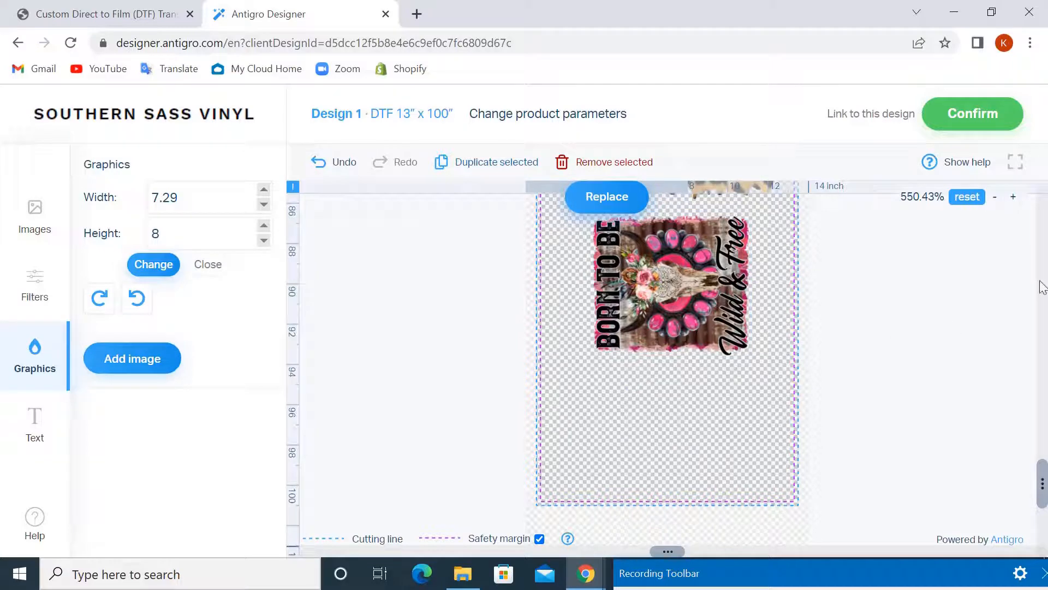
click(966, 196)
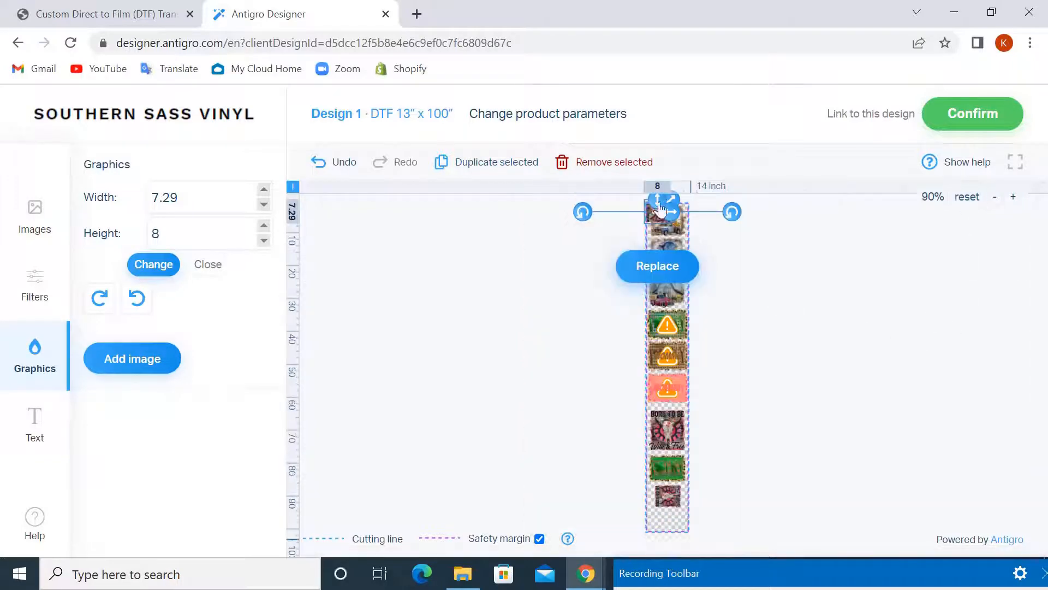
drag(655, 214, 667, 522)
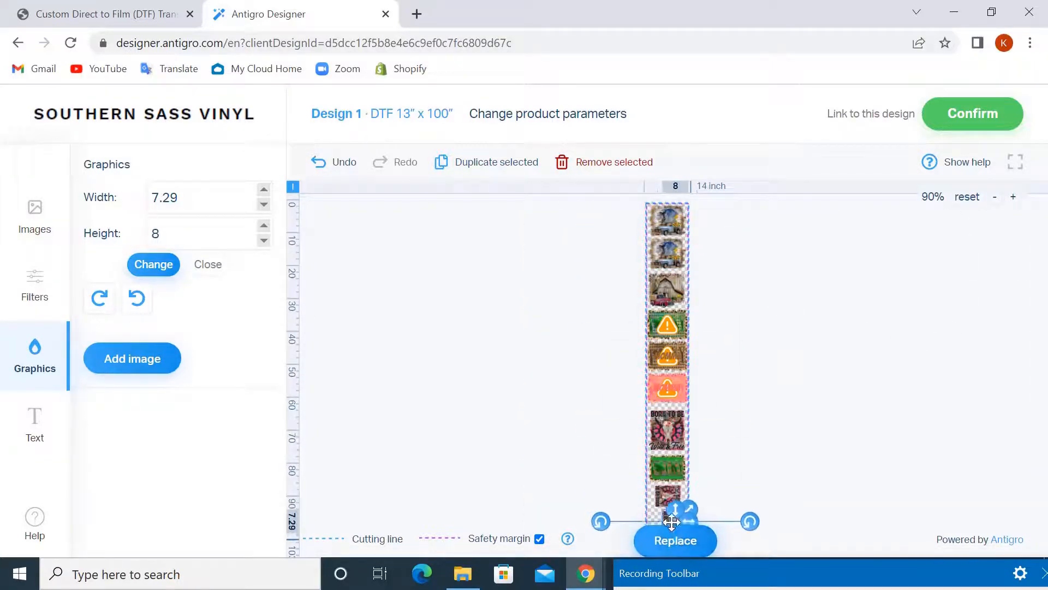
click(914, 346)
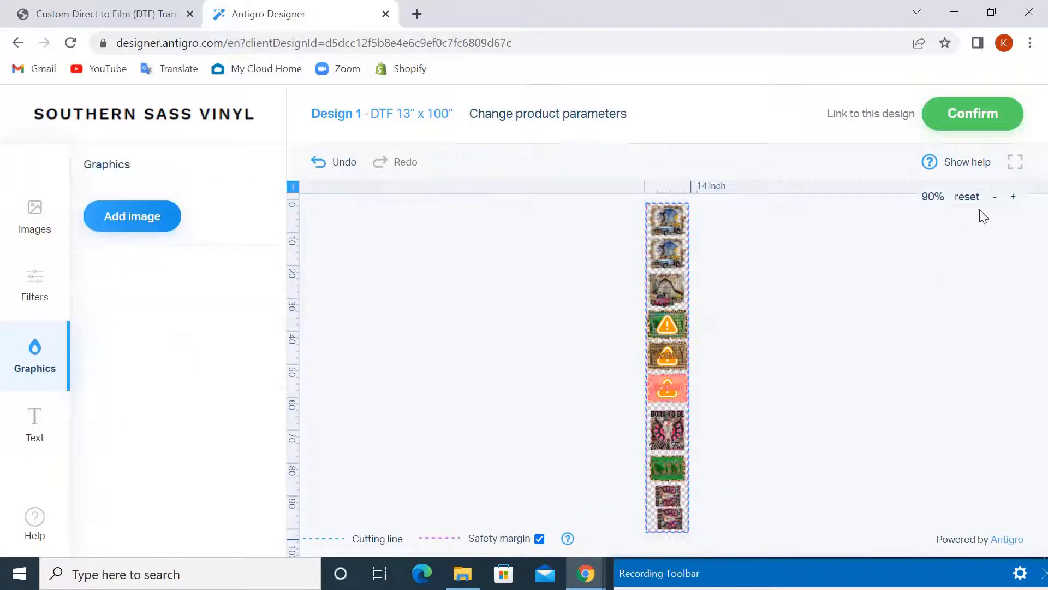
Align the duplicated Born to Be Wild image horizontally with the rotated one directly above it.
click(1012, 198)
click(1013, 198)
click(1012, 197)
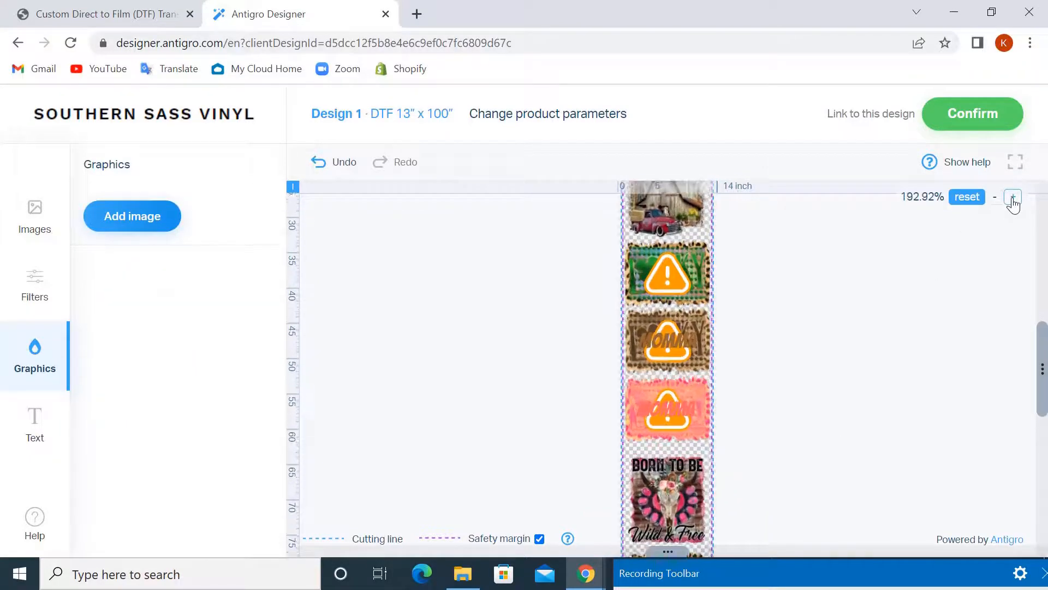
click(1012, 198)
click(1013, 197)
click(1013, 198)
click(1013, 198)
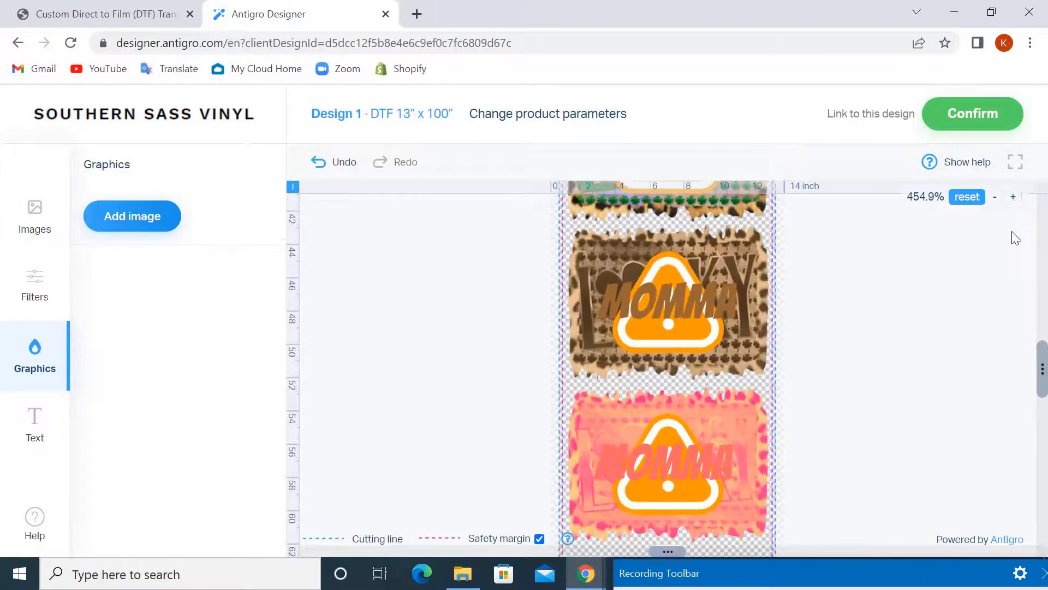
drag(1042, 370, 1041, 485)
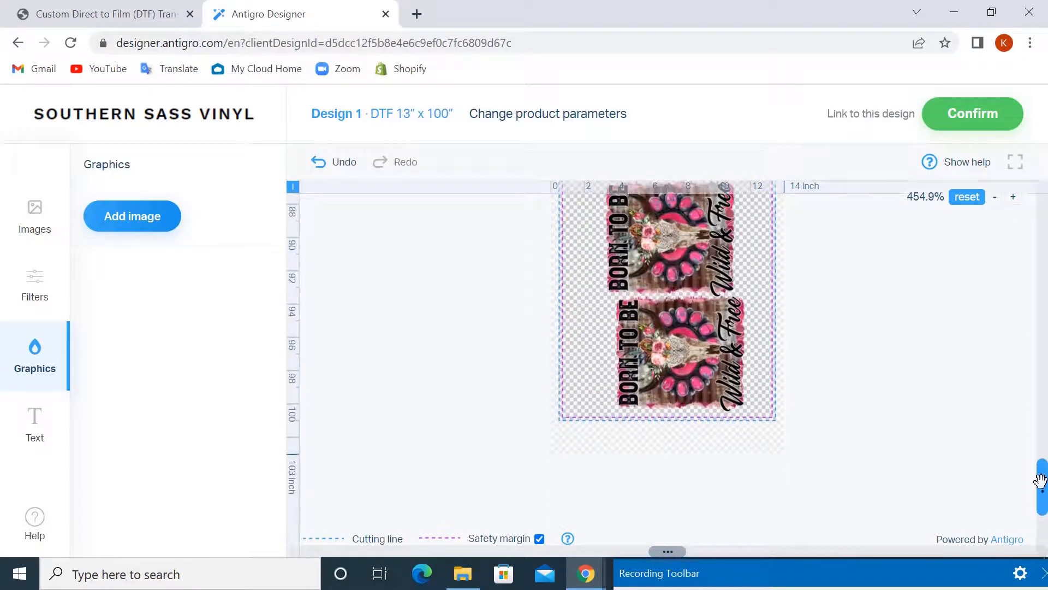
click(655, 358)
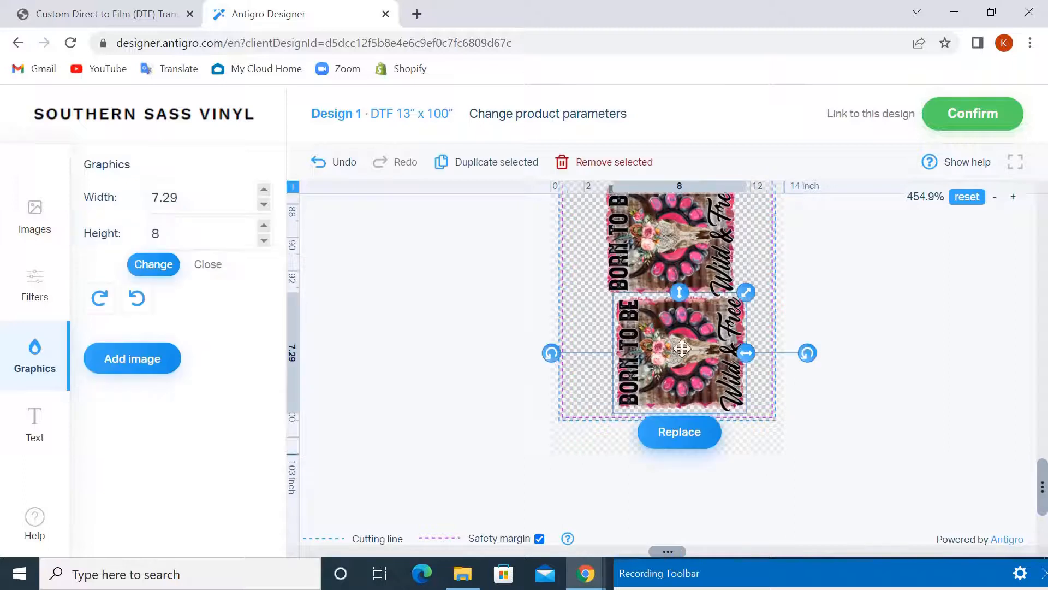
drag(702, 348, 691, 348)
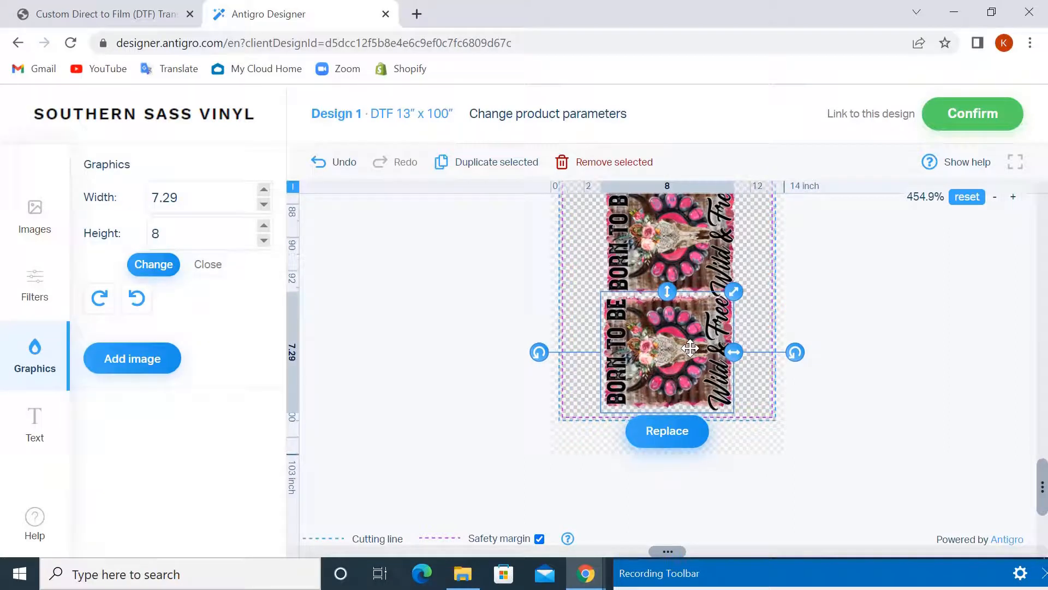
Set the duplicated Born to Be Wild image's height to 6 inches and center it in the remaining space at the sheet's end.
click(159, 235)
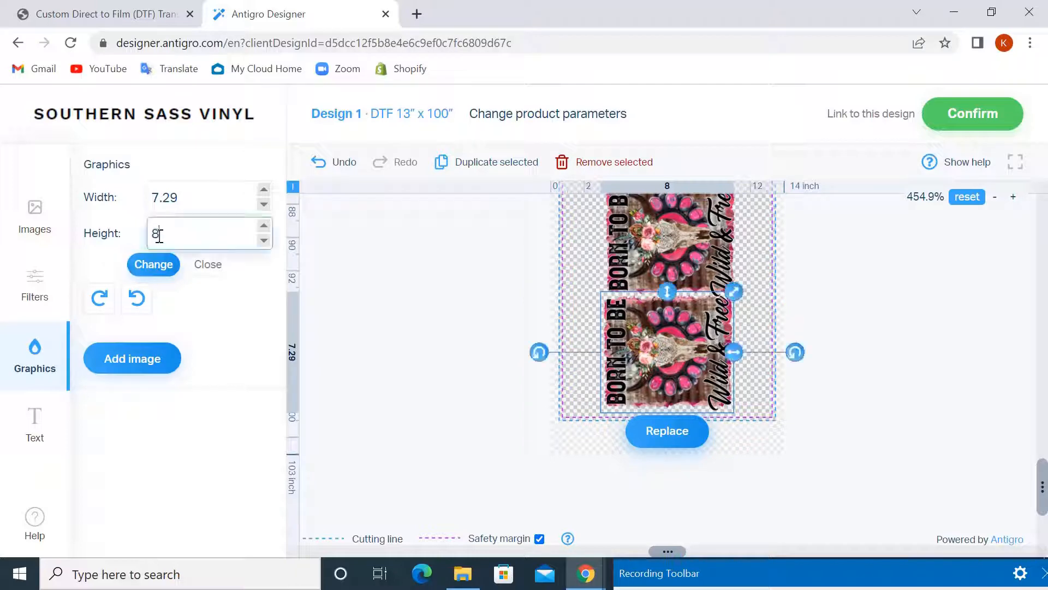
drag(159, 235, 152, 234)
text(6)
click(153, 265)
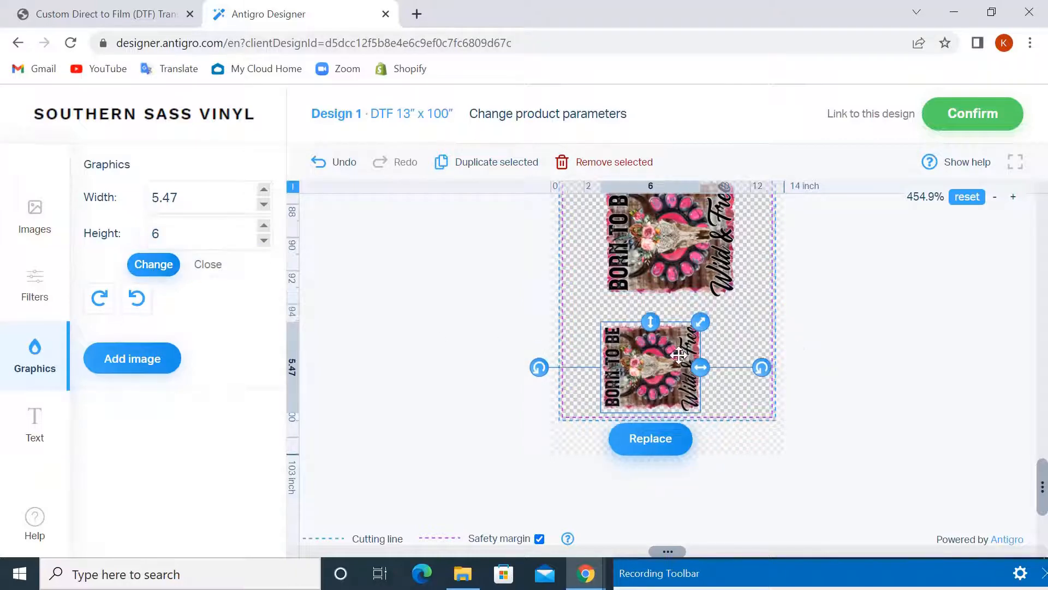
drag(660, 362, 681, 354)
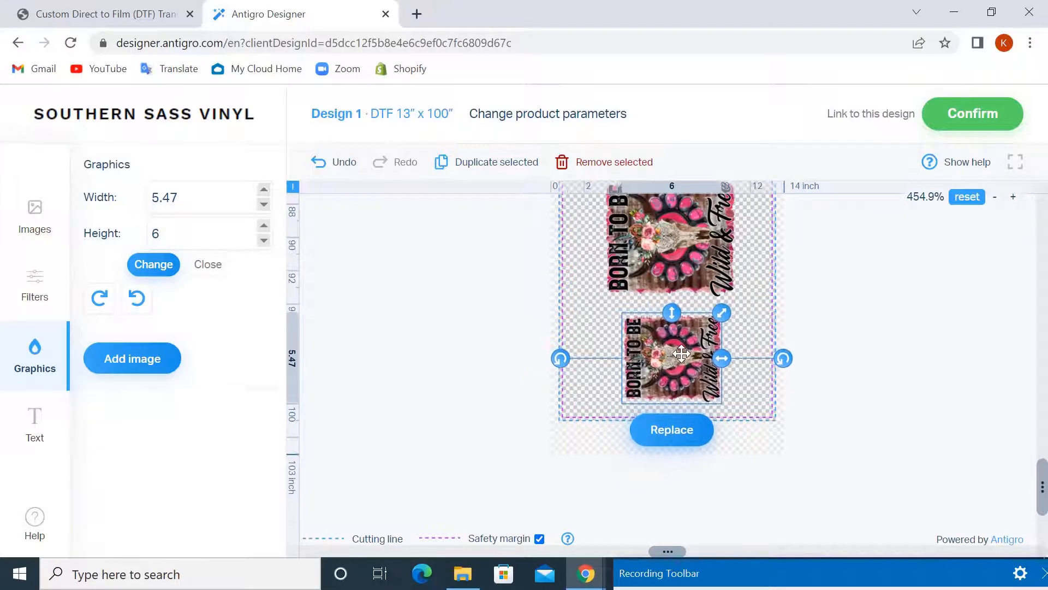
click(844, 332)
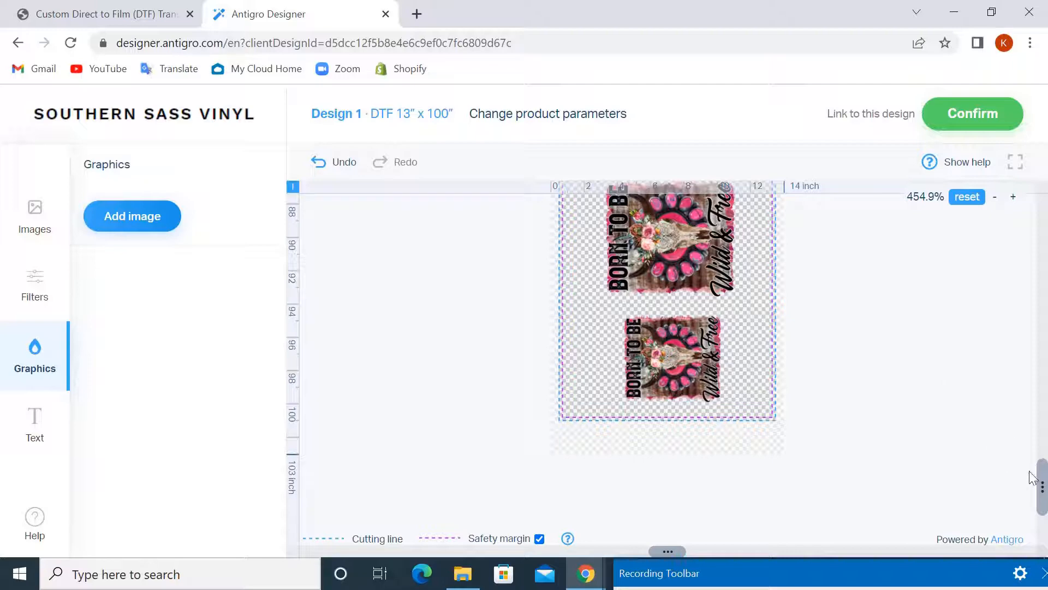
Try the natural-colored filter beside the purple-tinted one on the 6-inch Born to Be Wild image, comparing it with no filter.
mouse_move(1041, 480)
mouse_down()
mouse_move(1040, 456)
mouse_move(1041, 469)
mouse_up()
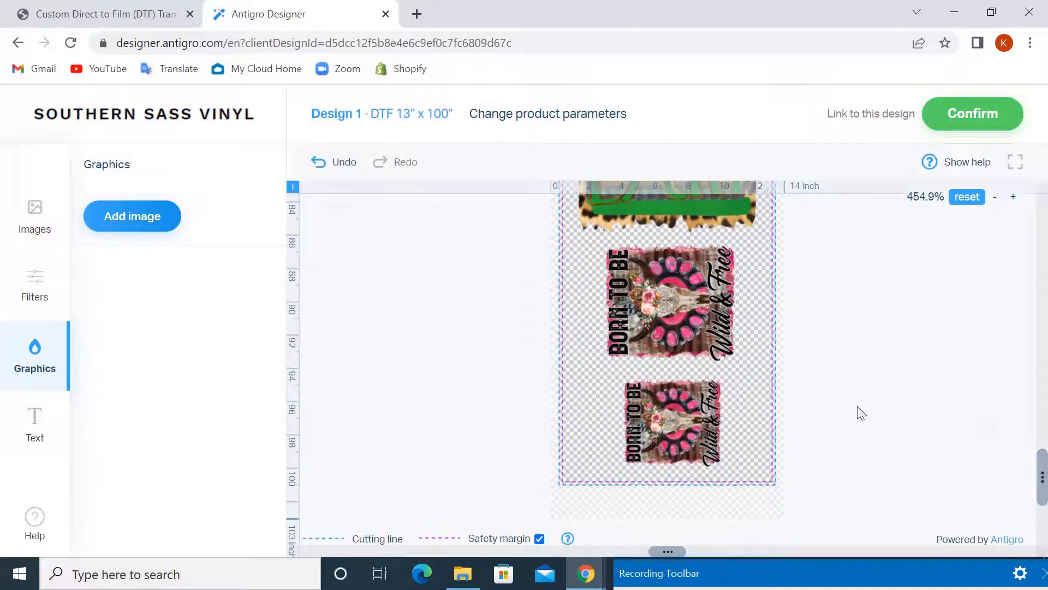
click(683, 426)
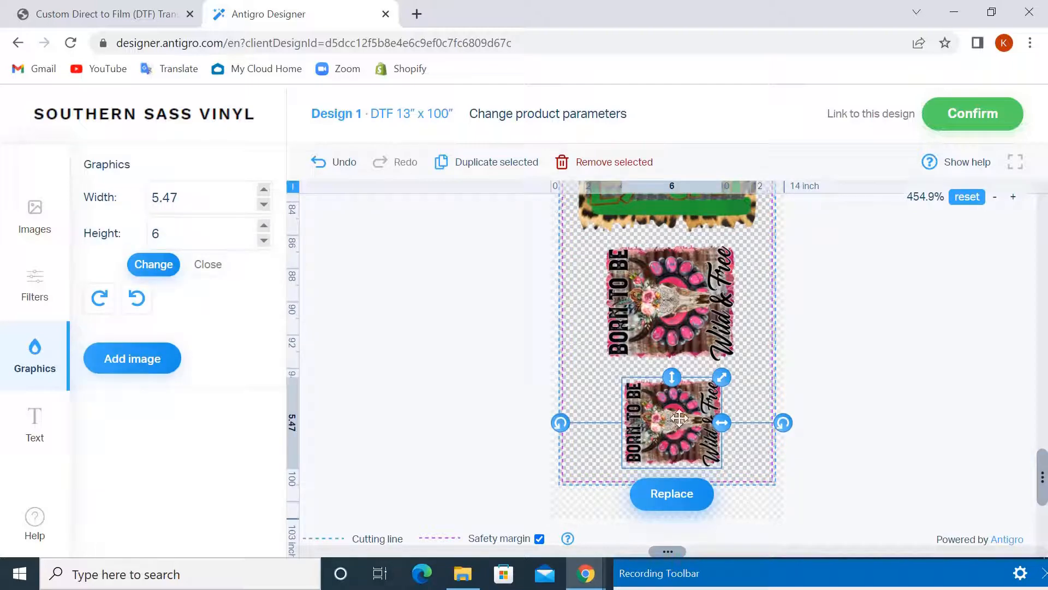
click(34, 285)
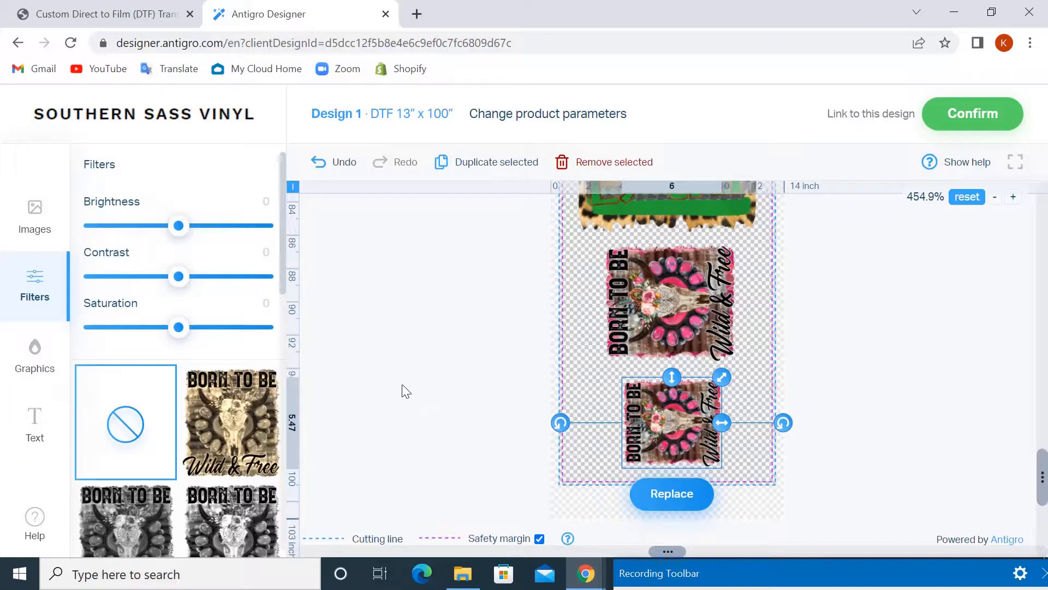
scroll(283, 217, down, 5)
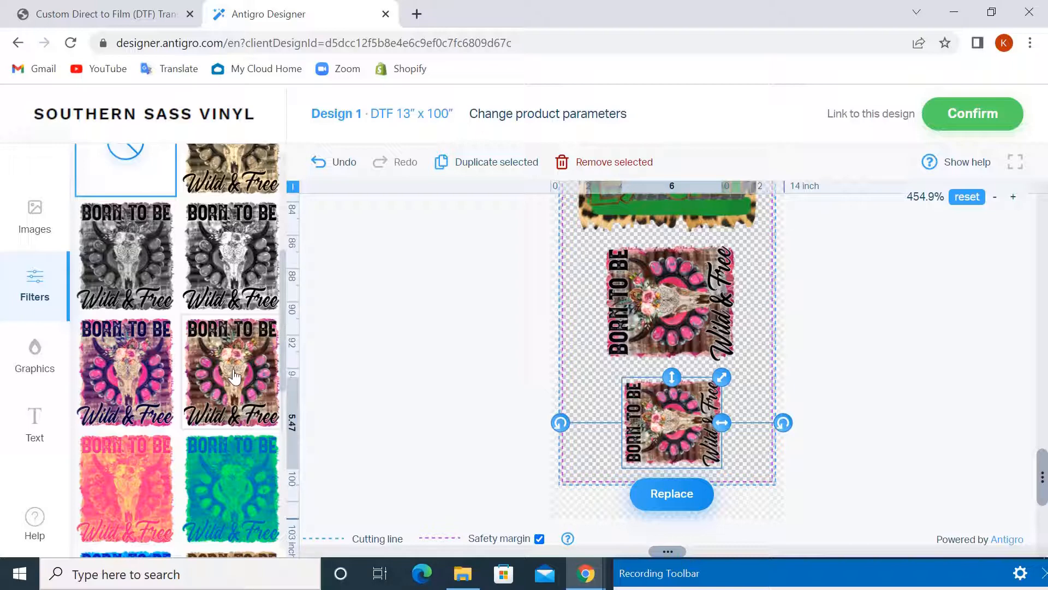
click(234, 376)
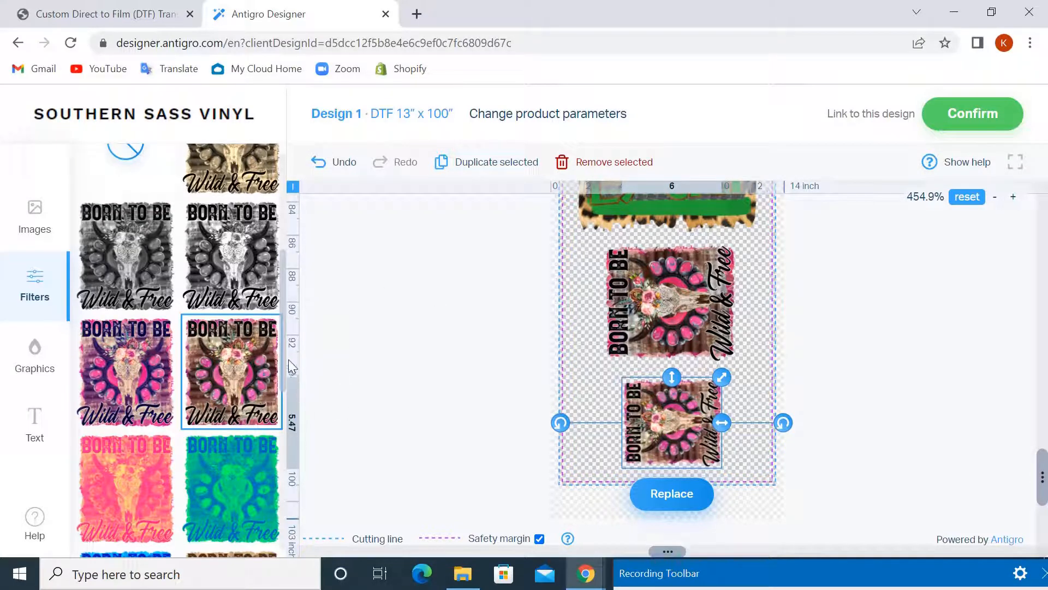
scroll(284, 288, up, 1)
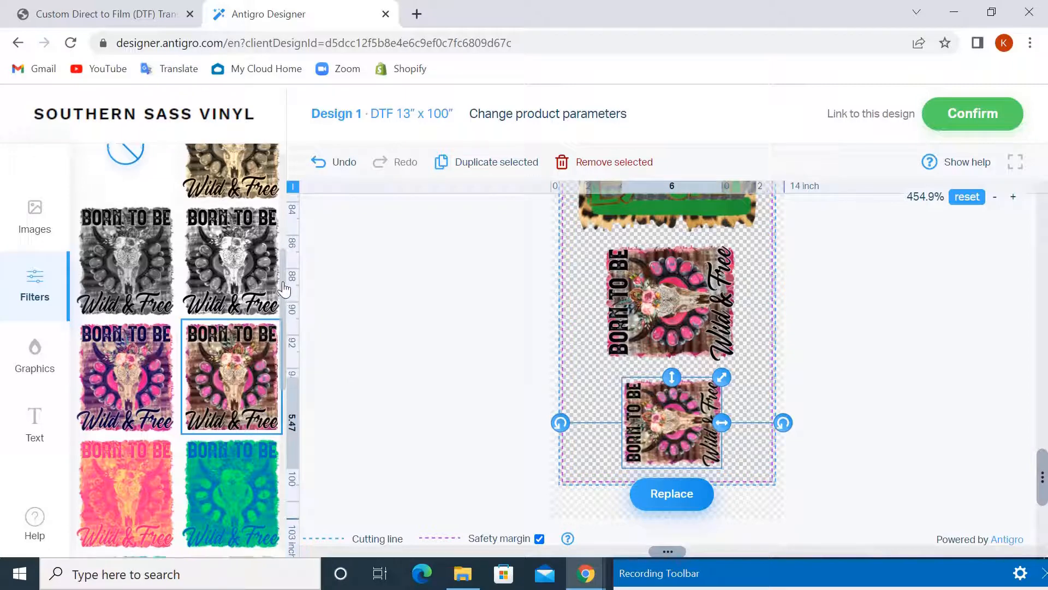
click(121, 159)
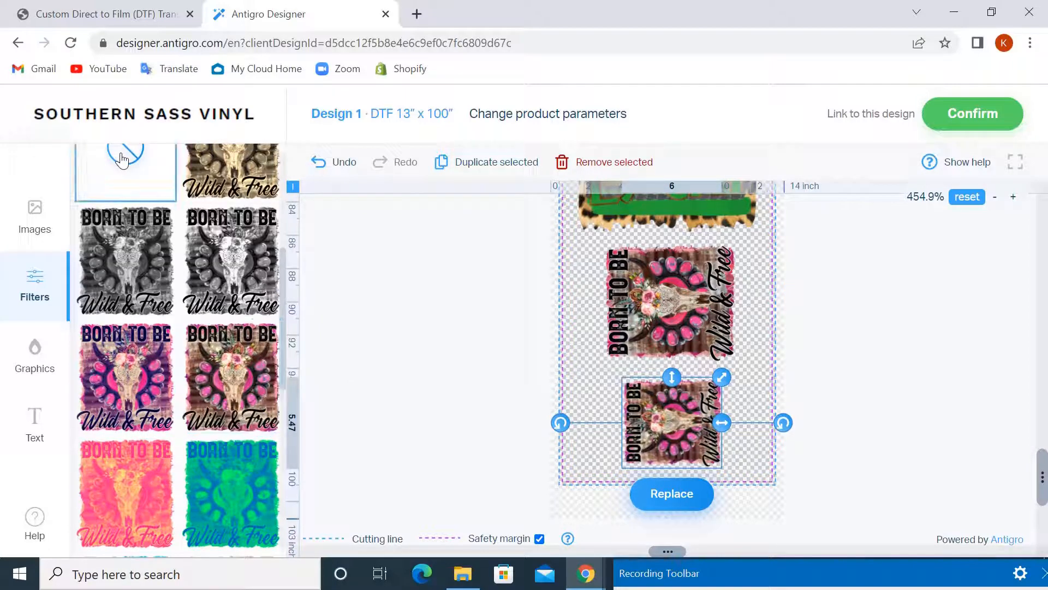
click(251, 389)
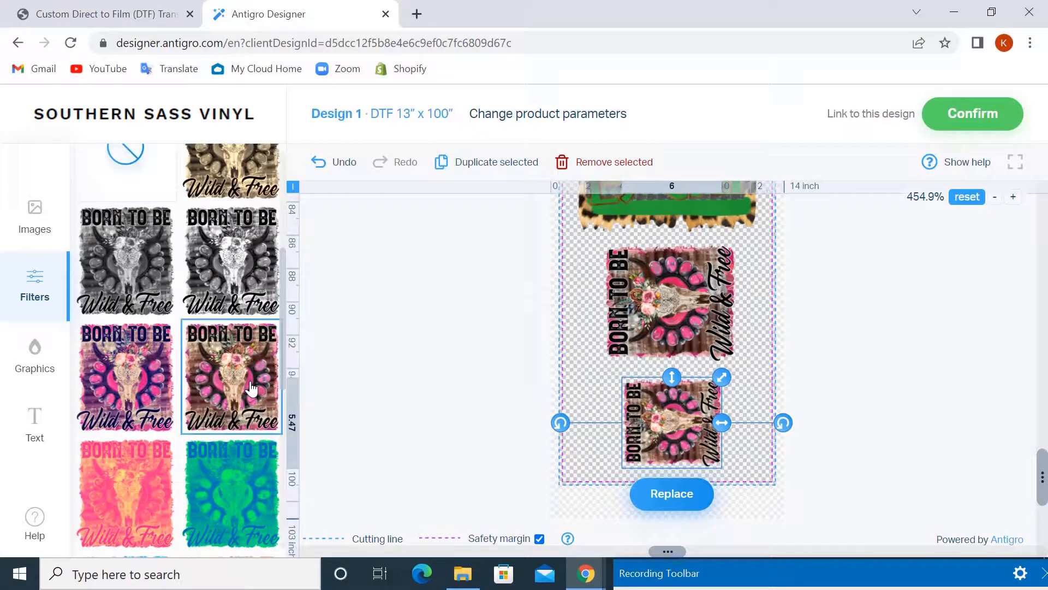
click(139, 174)
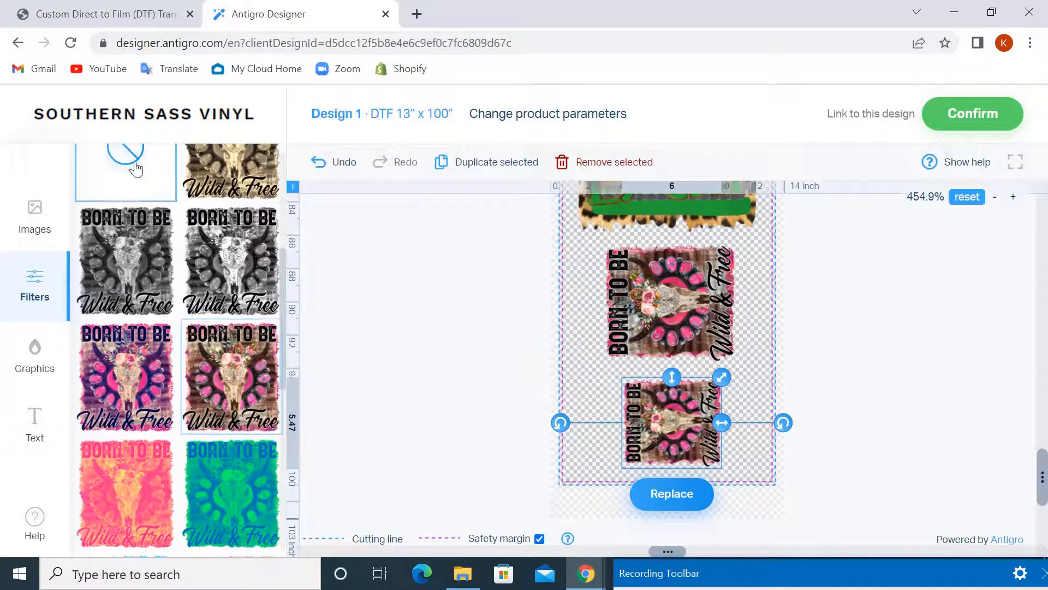
Try the lighter black-and-white filter on the 6-inch Born to Be Wild image, and return it to no filter.
scroll(282, 349, down, 5)
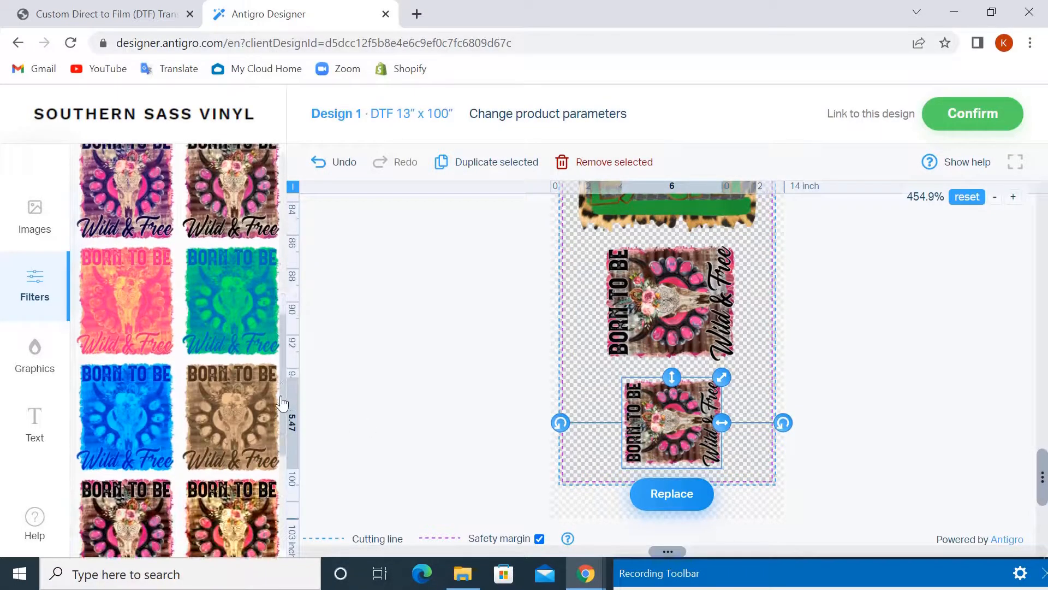
scroll(280, 354, up, 4)
scroll(280, 354, up, 2)
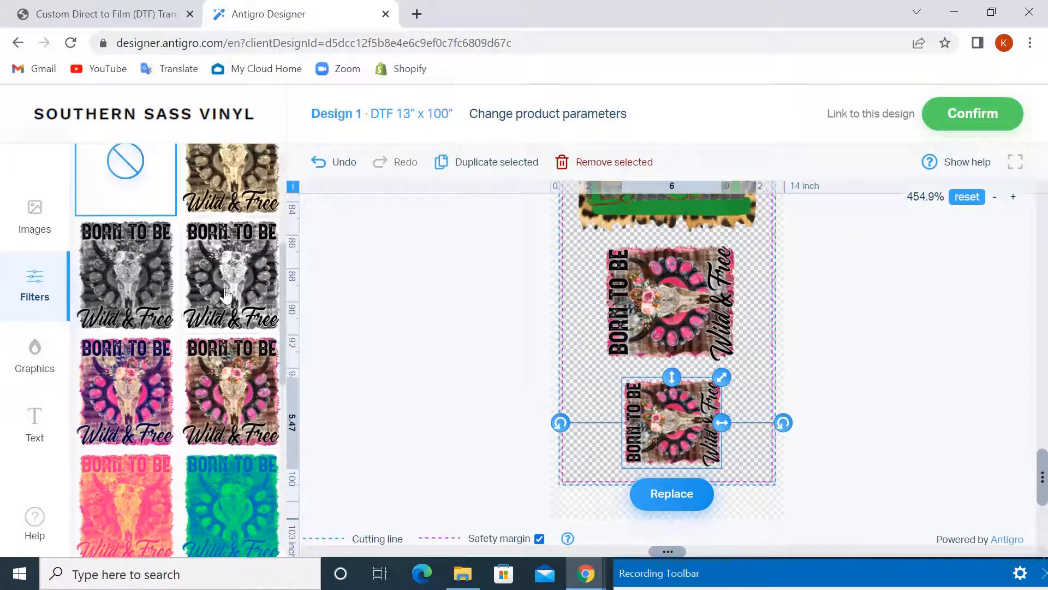
click(225, 295)
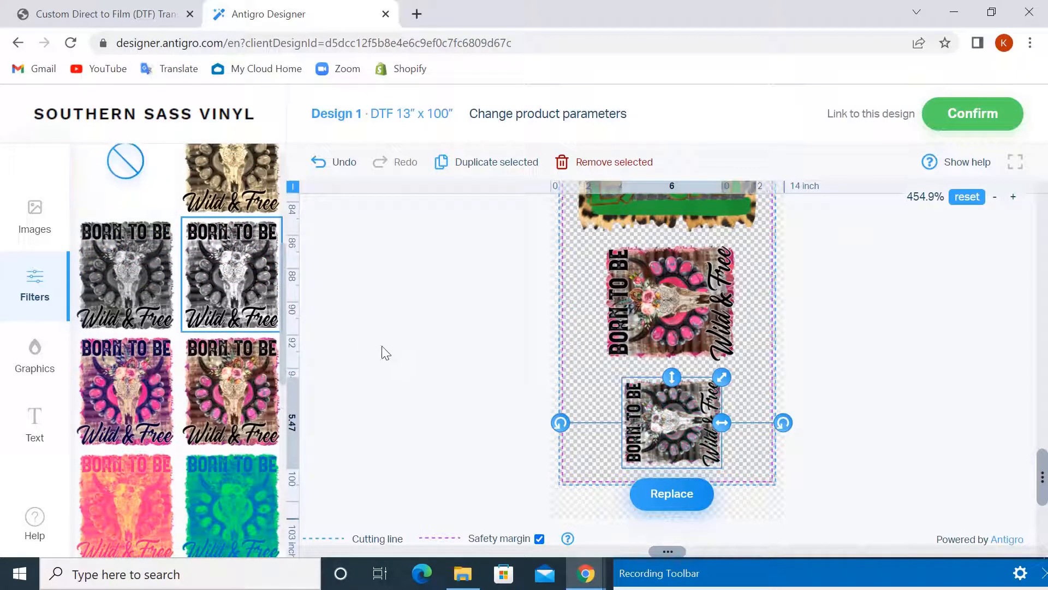
click(141, 180)
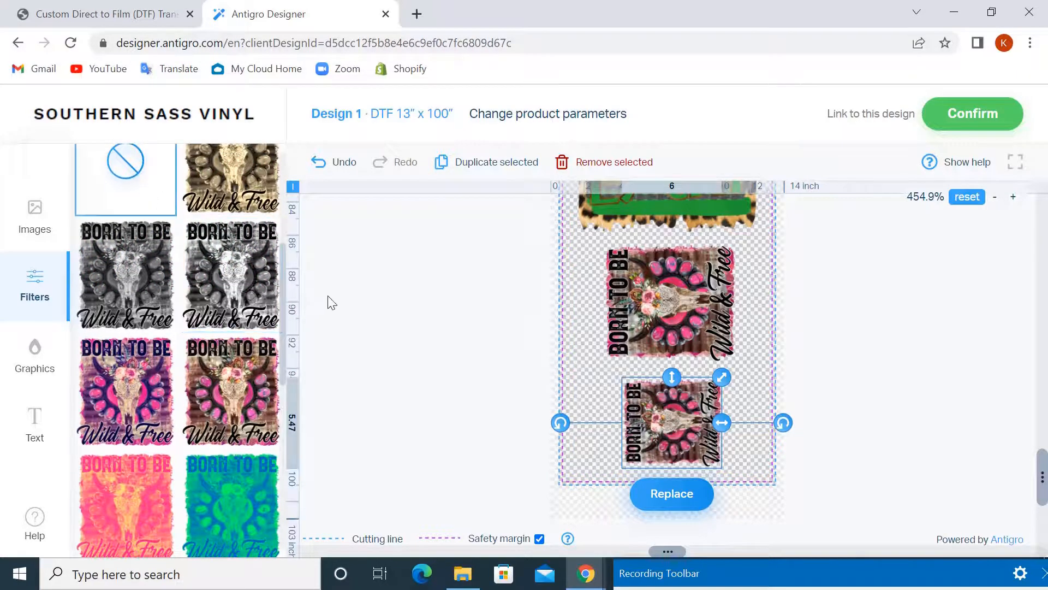
Try the high-contrast and green-blue filters on the 6-inch Born to Be Wild image, and remove the filter again.
click(245, 189)
drag(284, 316, 292, 478)
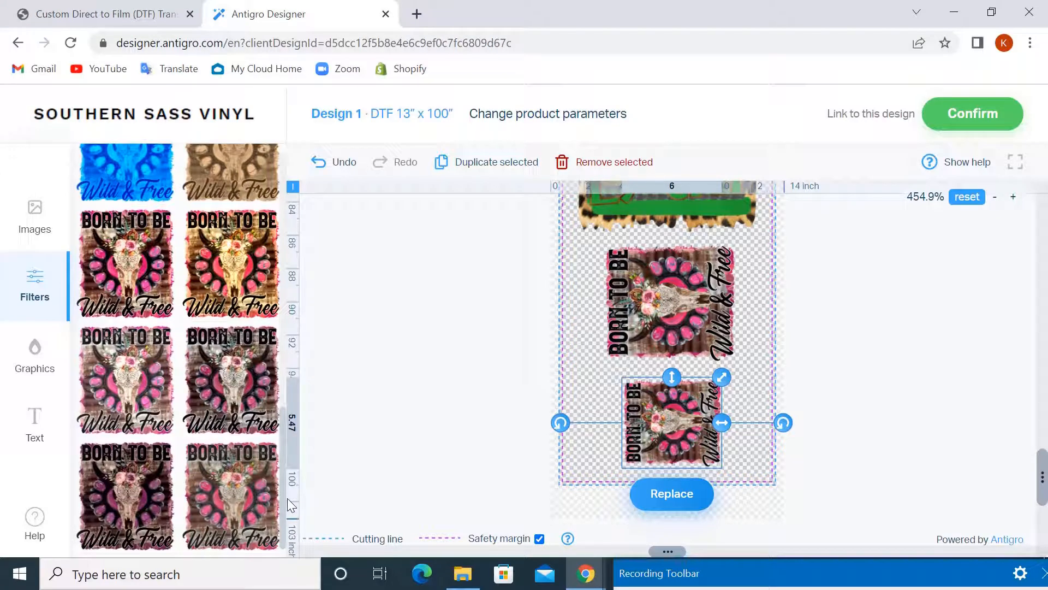
click(111, 270)
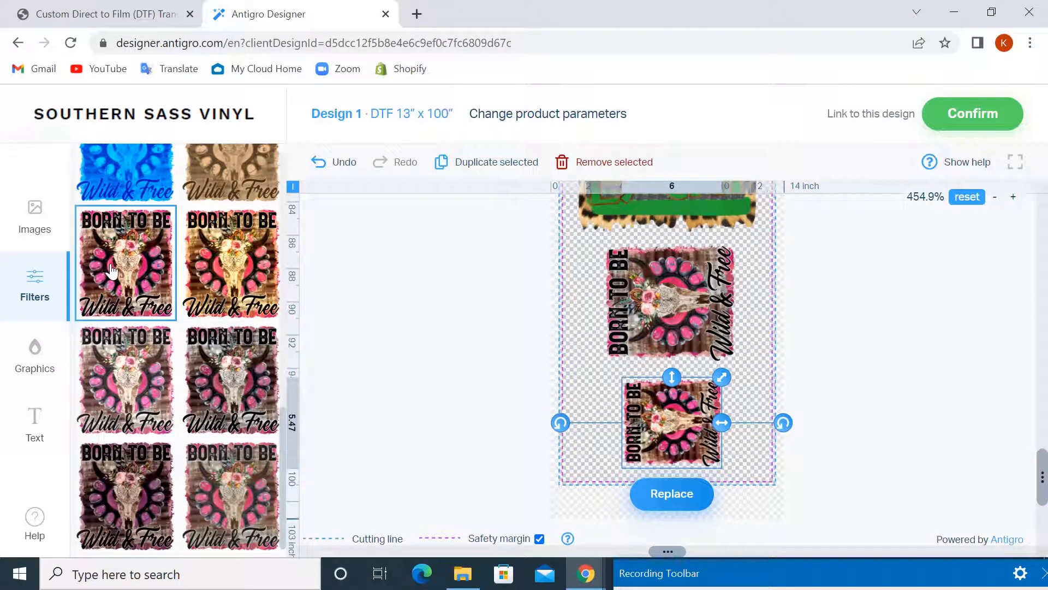
drag(285, 428, 277, 336)
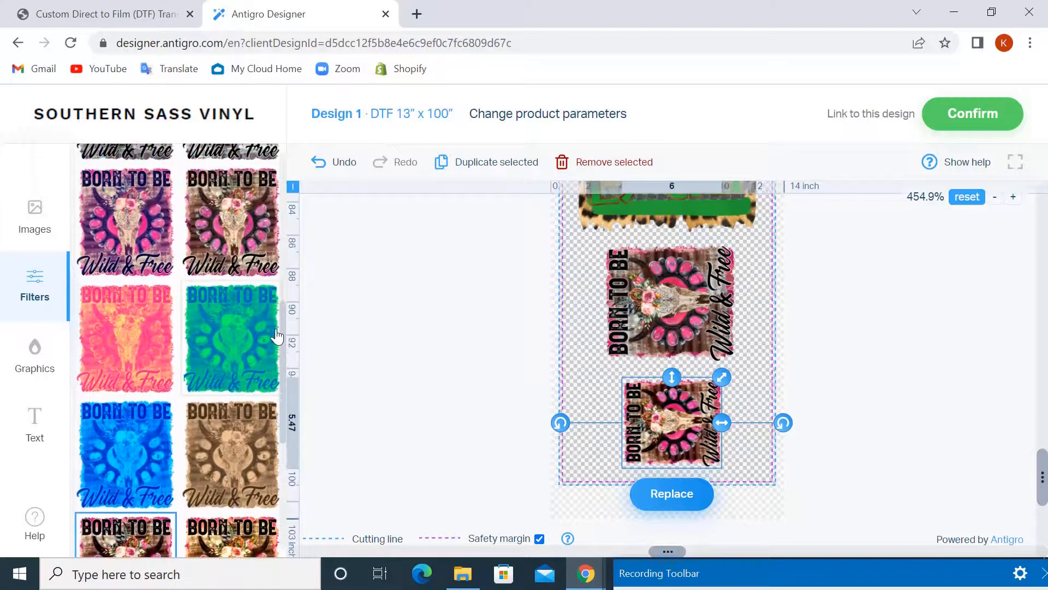
click(241, 335)
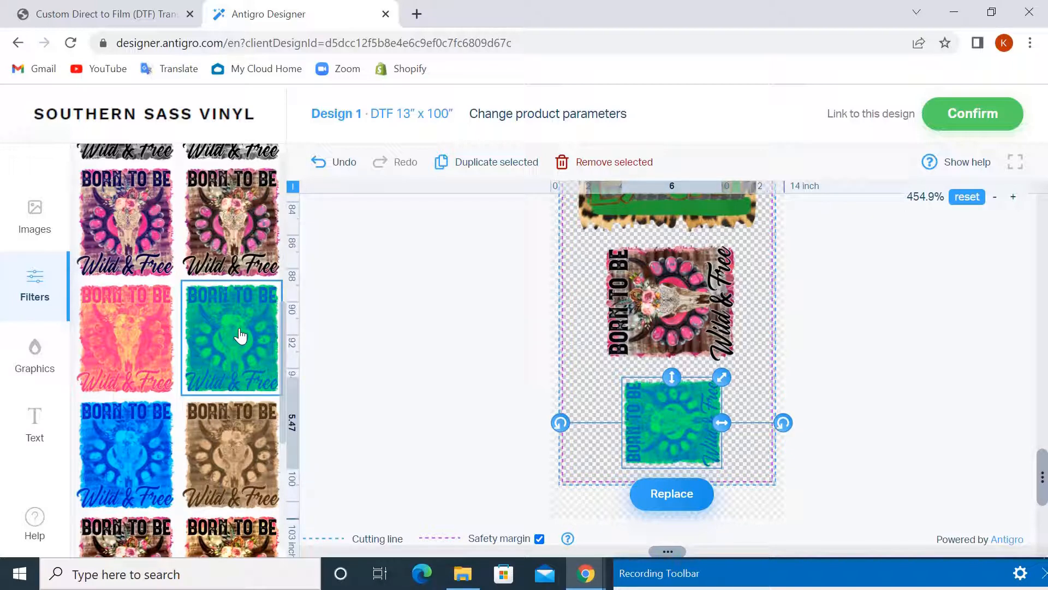
drag(286, 367, 284, 445)
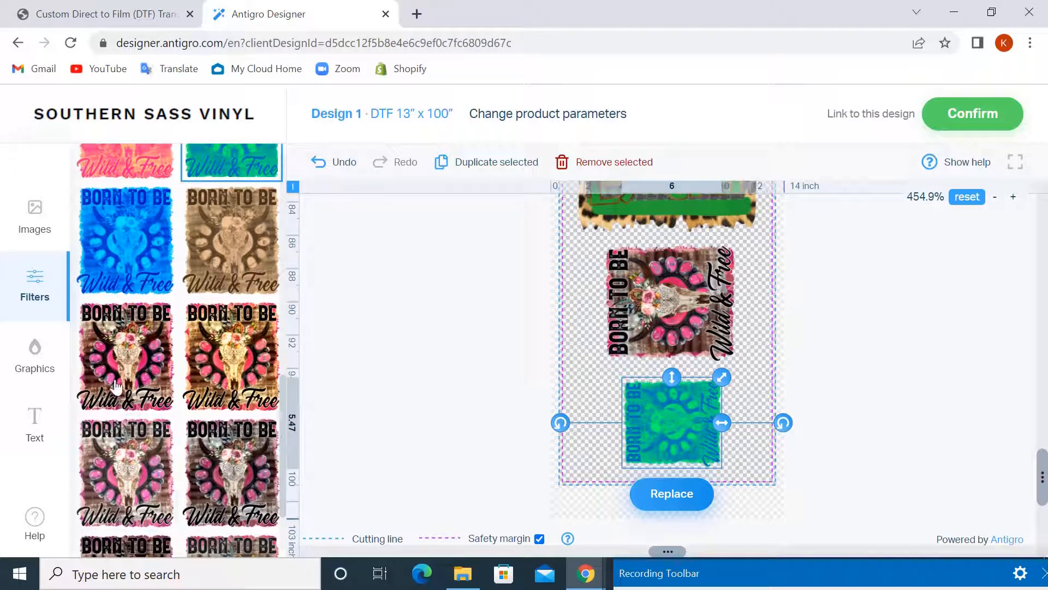
drag(282, 439, 227, 234)
click(123, 347)
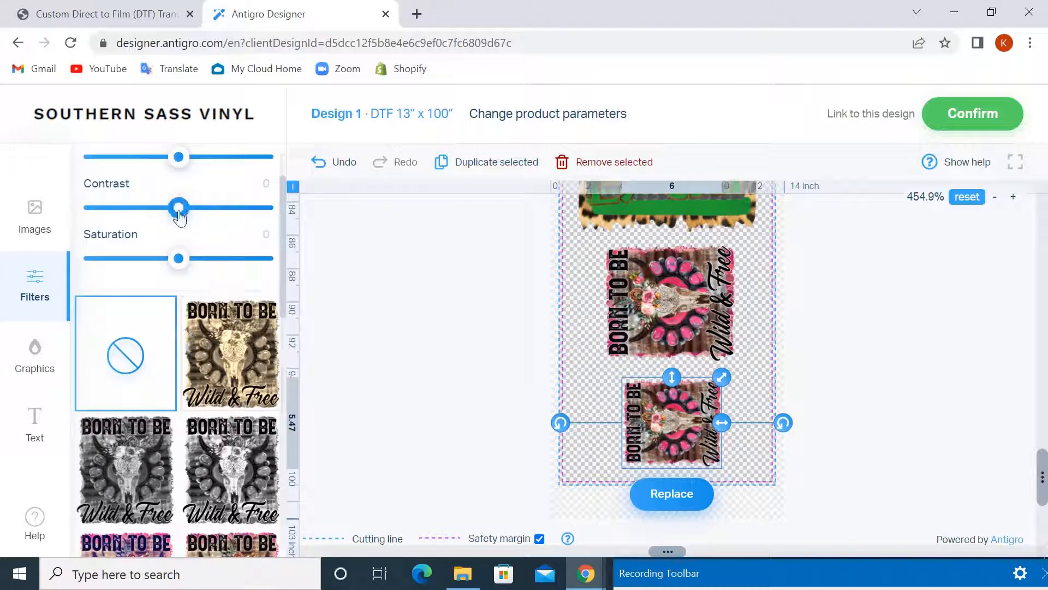
Try contrast 5 and saturation 3 on the 6-inch Born to Be Wild image, and reset both adjustments.
mouse_move(179, 210)
mouse_down()
mouse_move(286, 236)
mouse_move(277, 221)
mouse_move(191, 222)
mouse_move(184, 209)
mouse_up()
drag(179, 261, 182, 262)
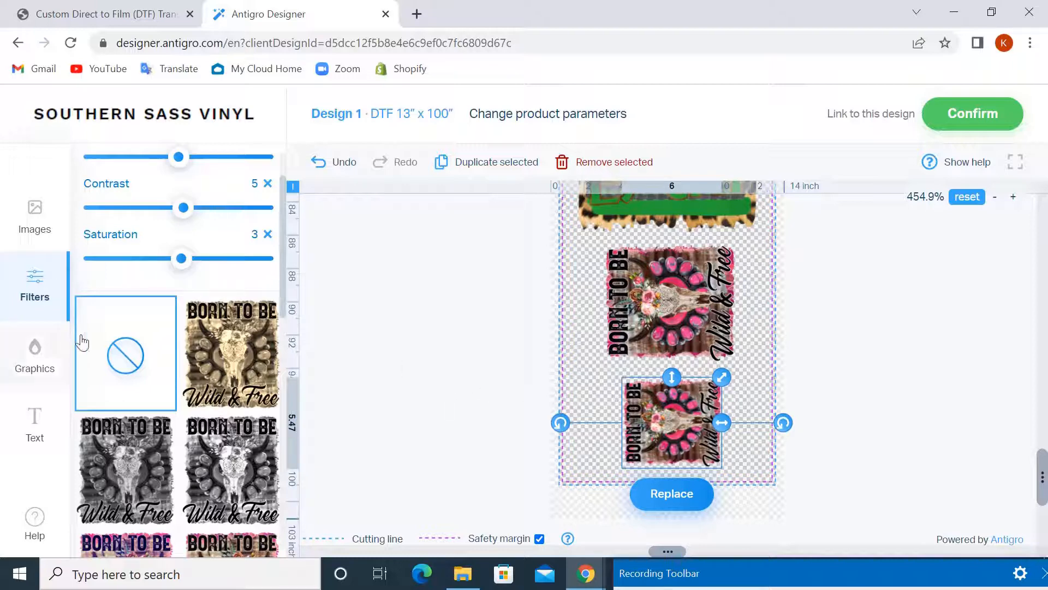
click(268, 234)
click(267, 183)
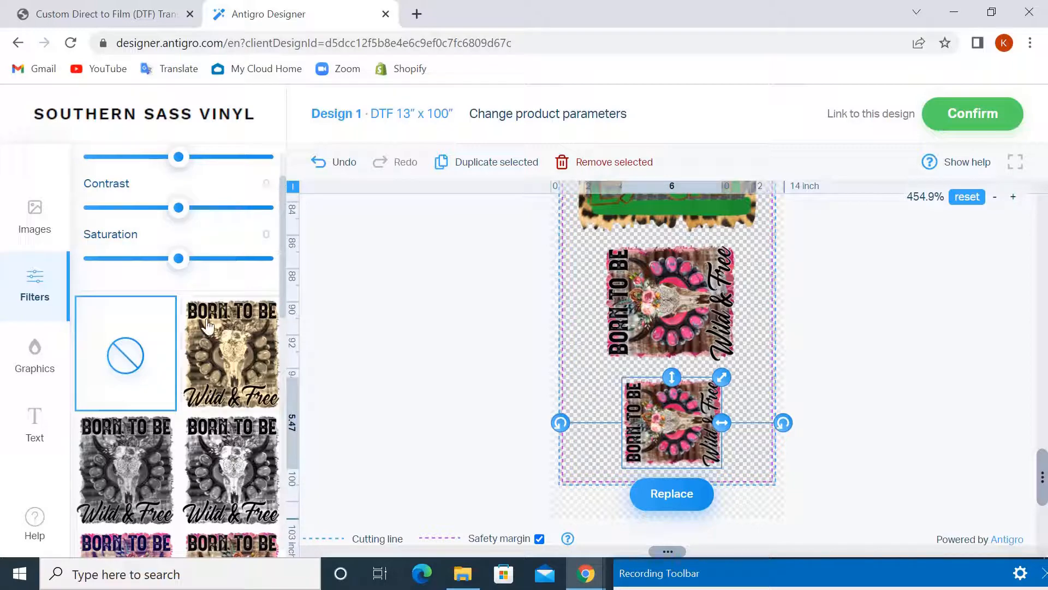
Apply the high-contrast full-color filter listed directly below the blue-tinted one to the 6-inch Born to Be Wild image.
scroll(281, 304, down, 5)
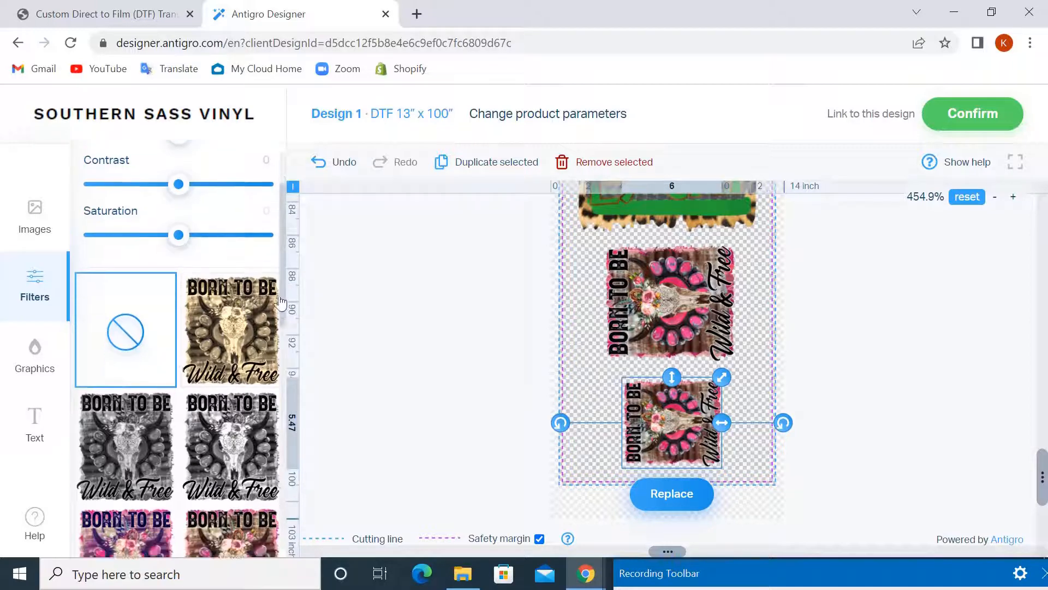
scroll(273, 377, down, 6)
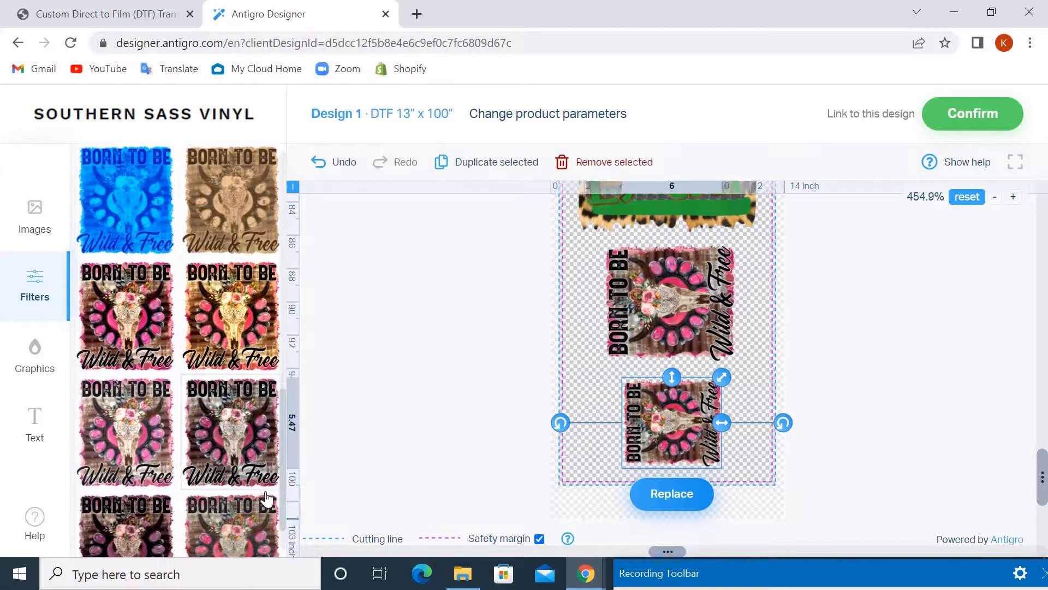
click(111, 289)
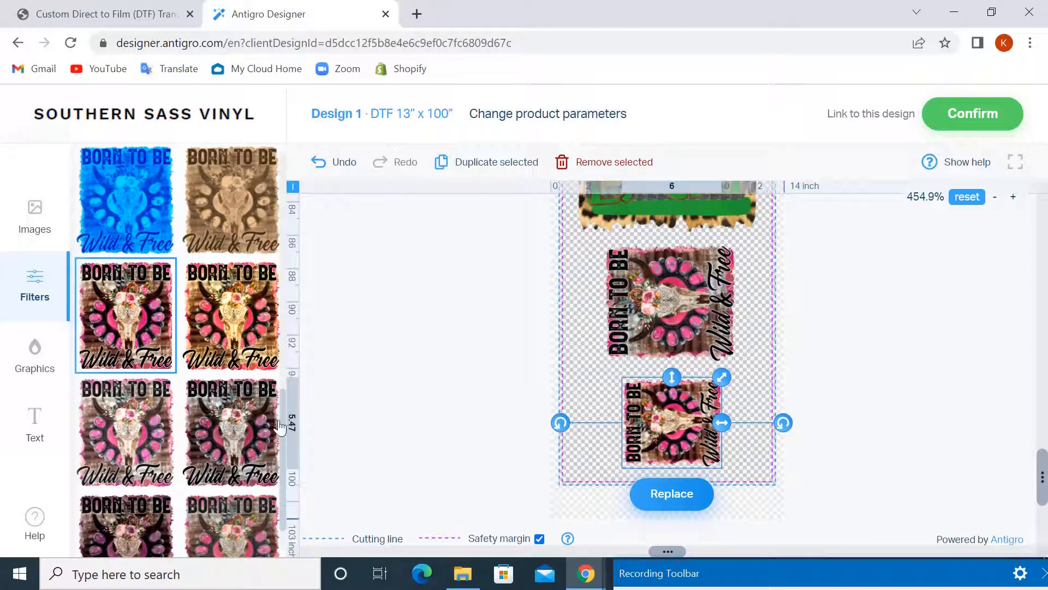
scroll(284, 424, up, 6)
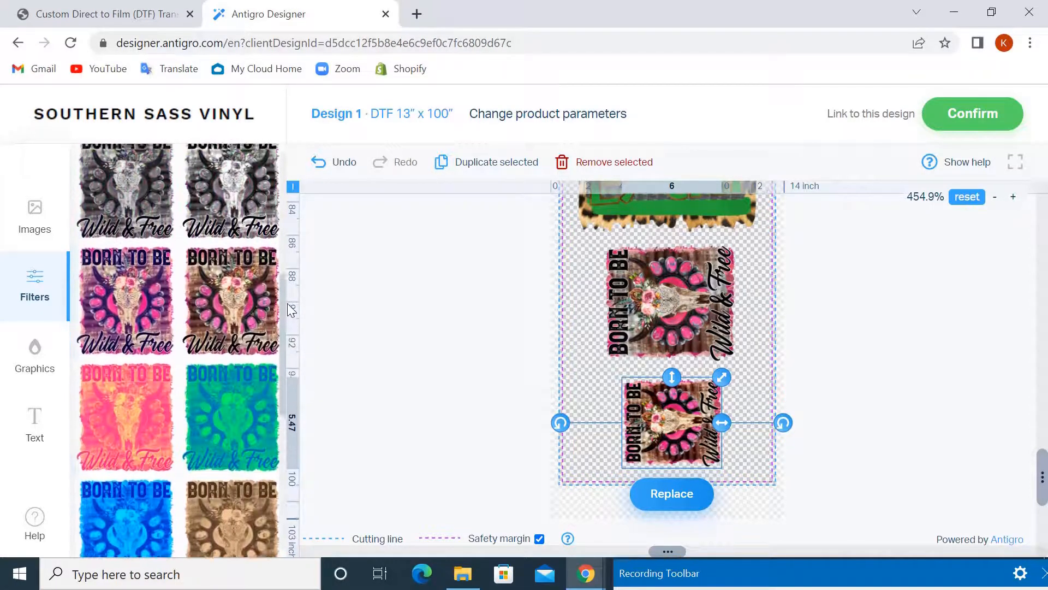
scroll(291, 310, up, 5)
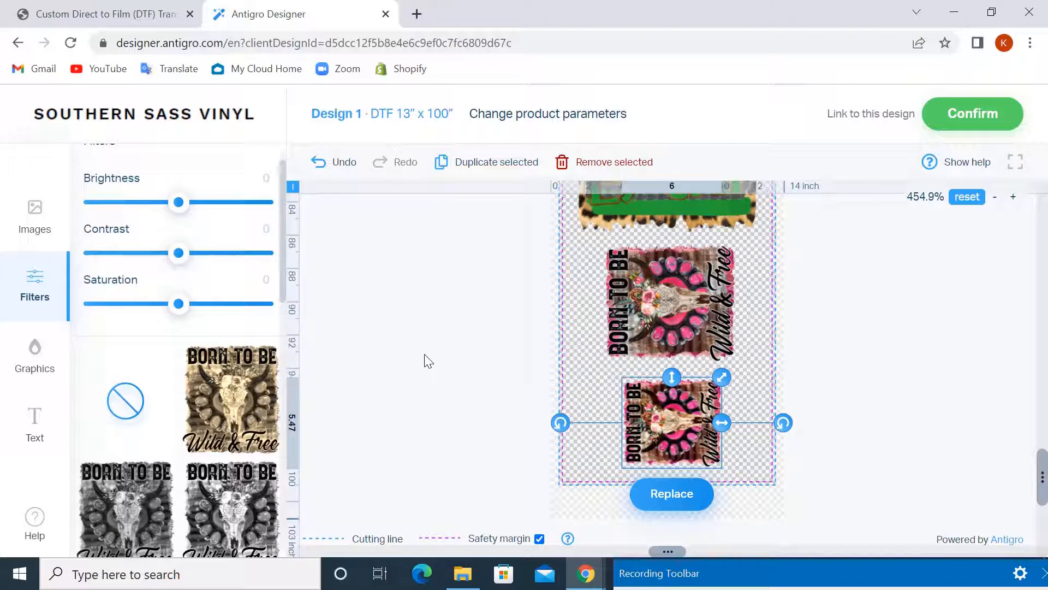
Confirm the finished sheet, set its quantity to 3 pieces, and proceed to the order summary.
click(975, 115)
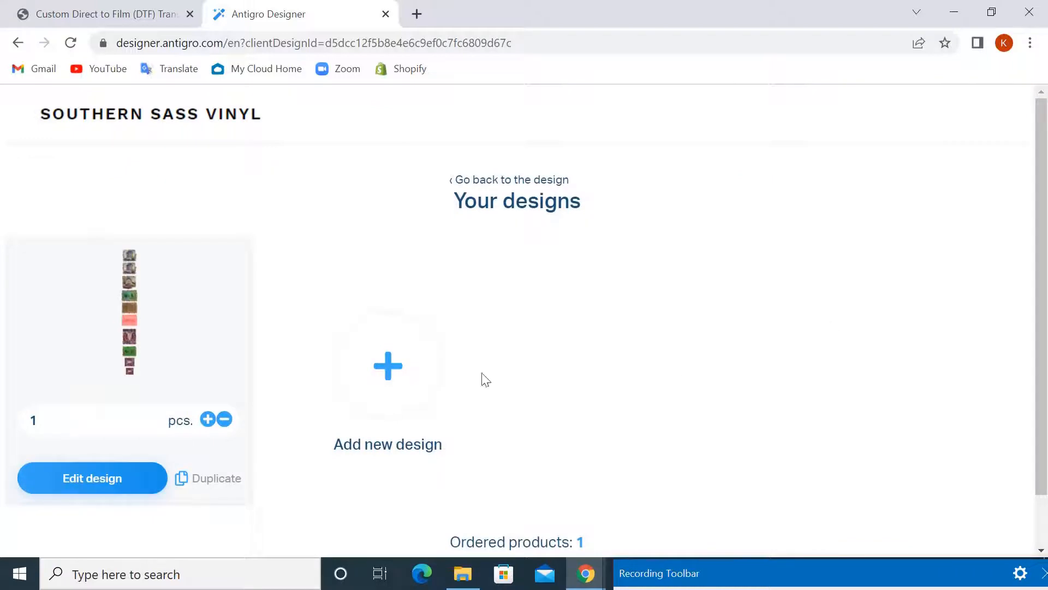
click(207, 419)
click(208, 419)
scroll(1044, 344, down, 2)
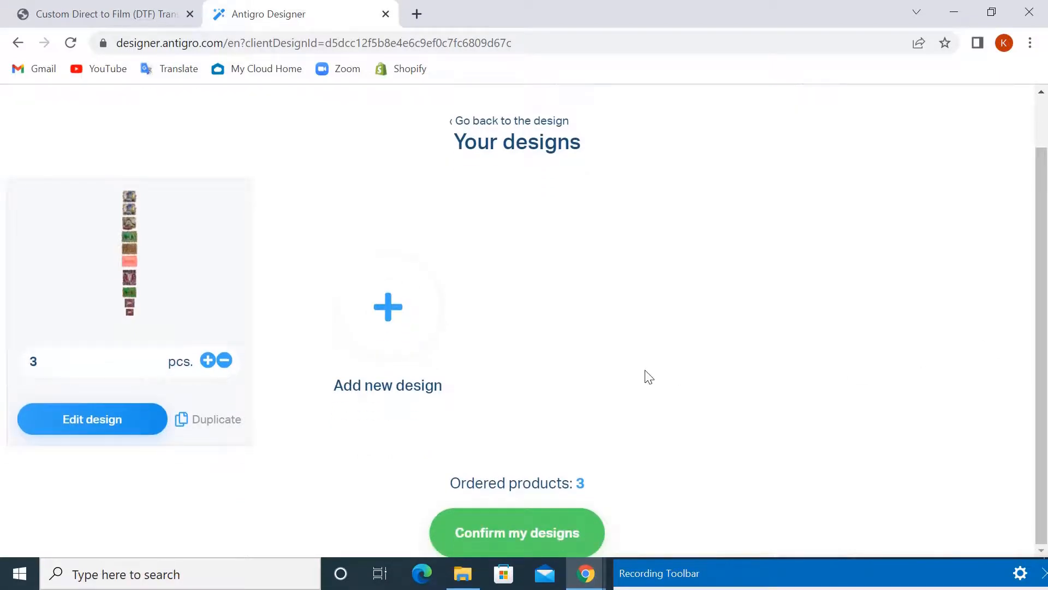
click(532, 533)
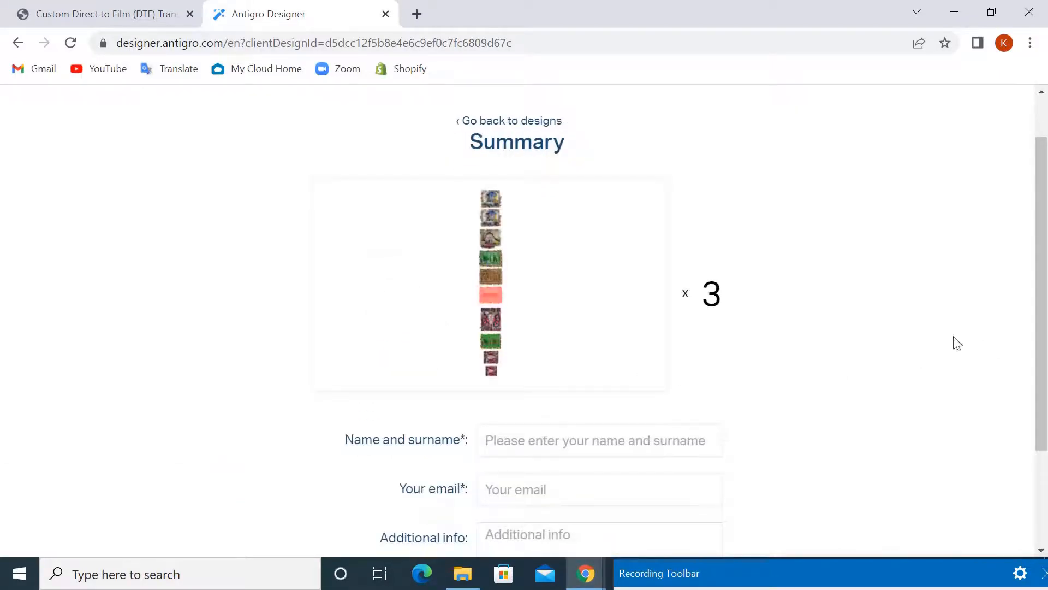
Fill in the customer's full name and email address in the order summary from the saved suggestions.
scroll(1041, 327, down, 3)
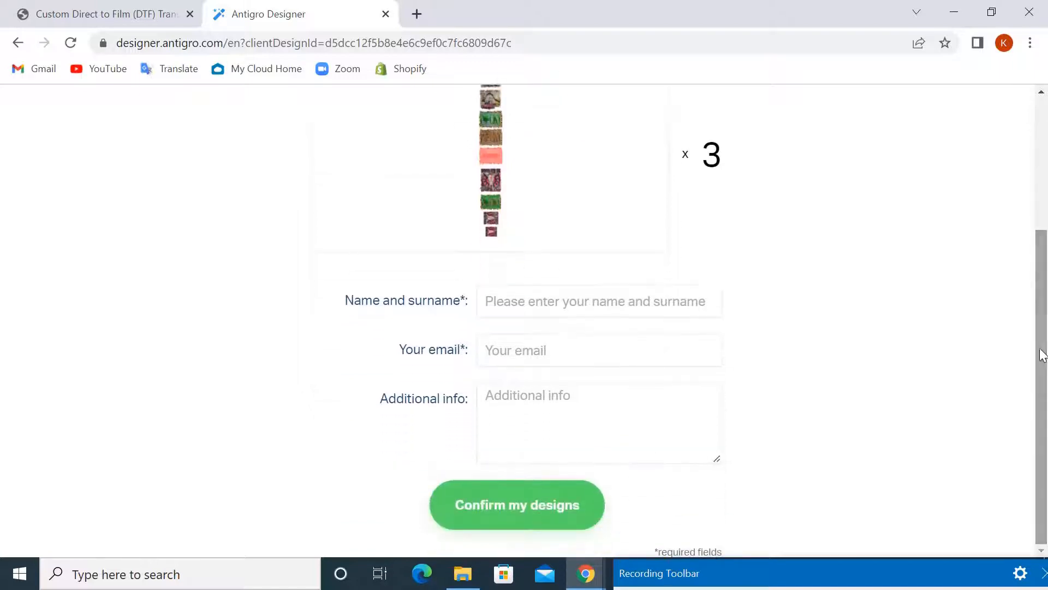
click(518, 301)
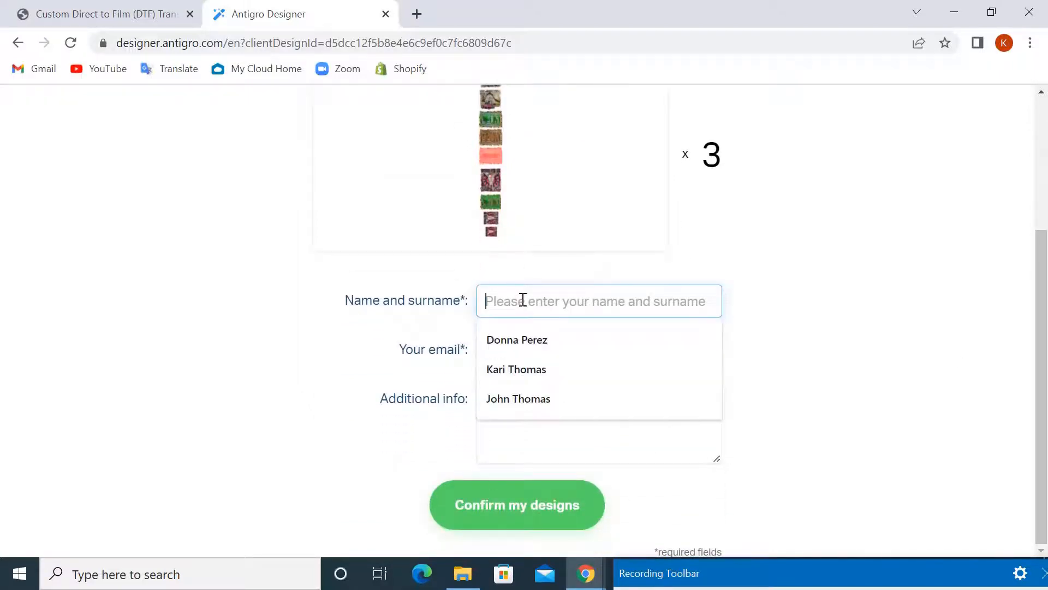
click(521, 344)
click(523, 350)
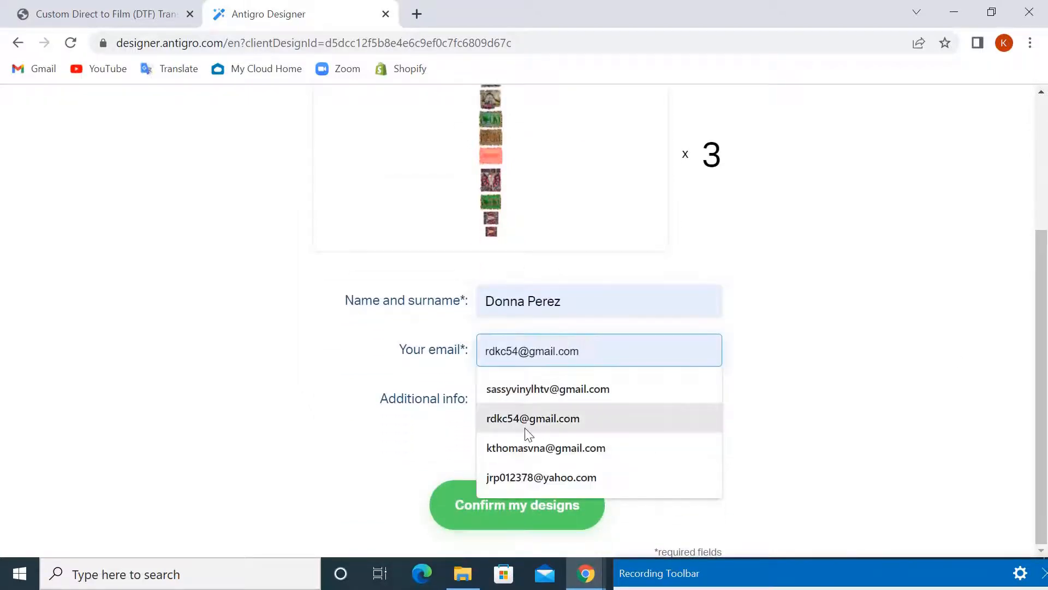
click(525, 479)
Enter "Test 5" as the additional info and submit the designs.
click(518, 414)
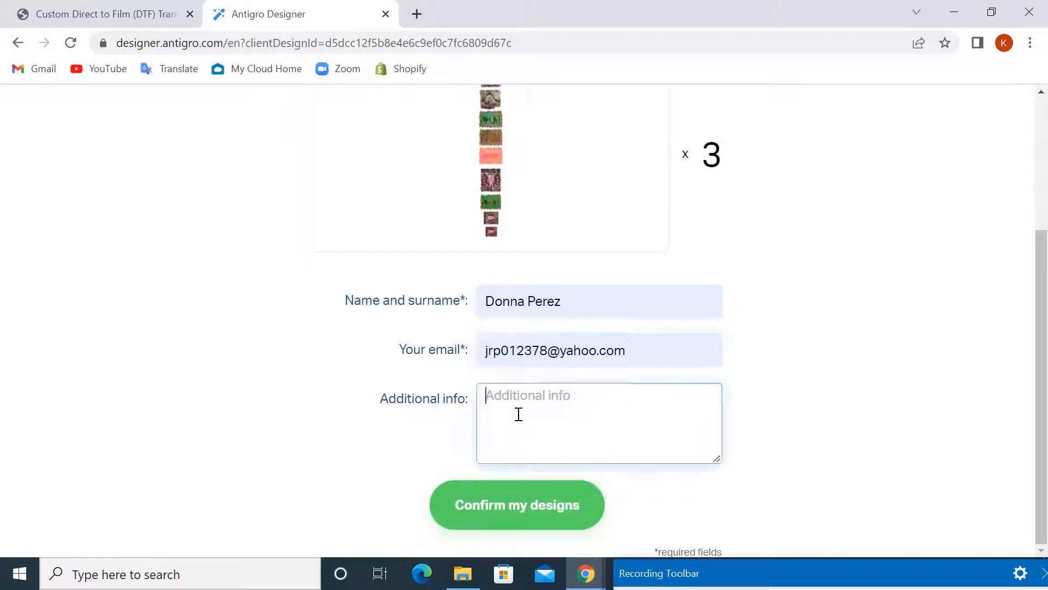
text(Test 5)
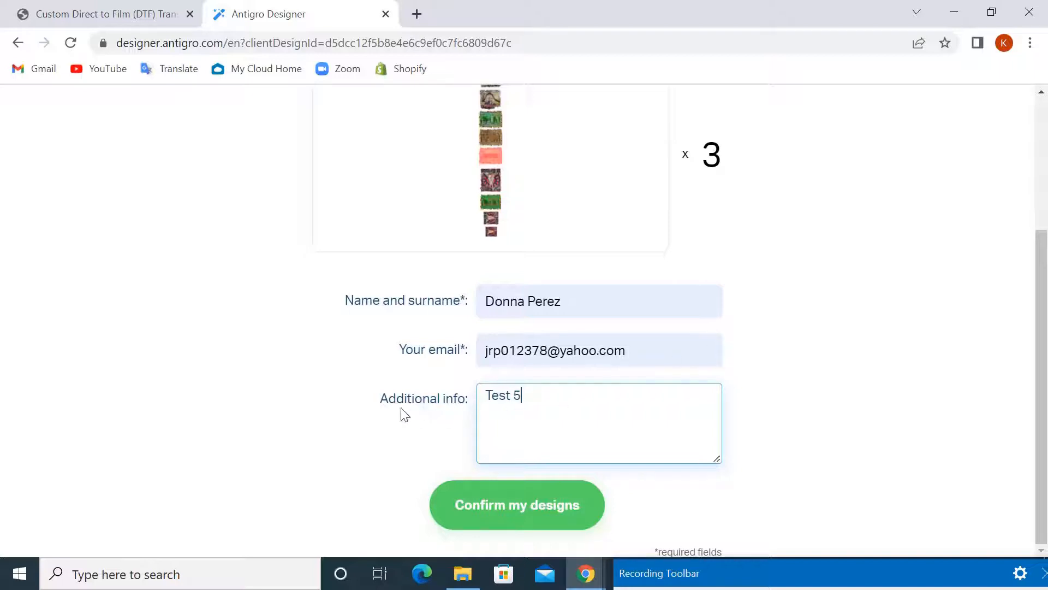
click(526, 517)
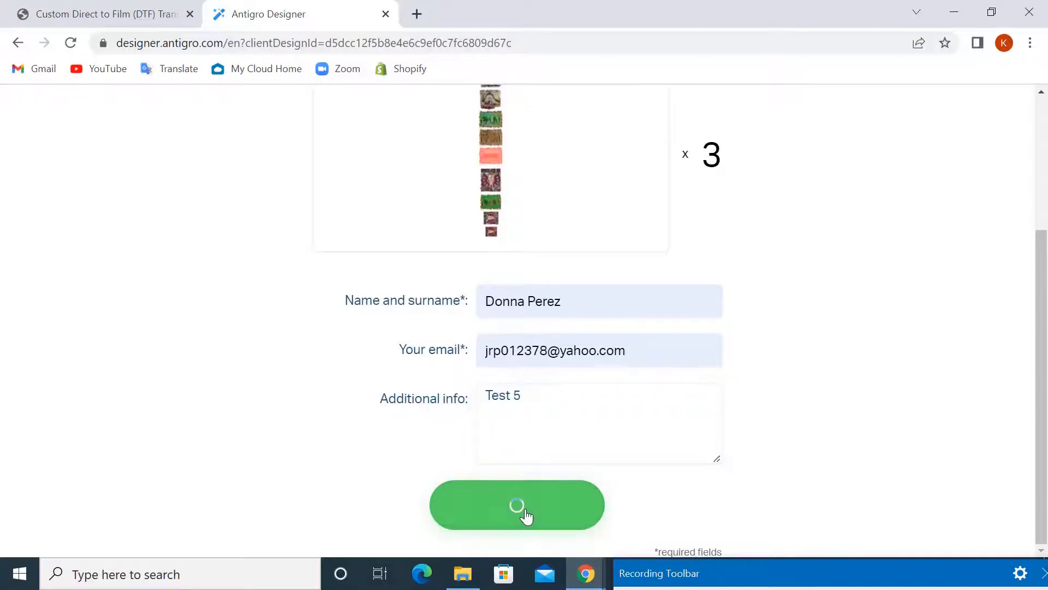
Continue from the submitted project's next-steps notice straight to the shop's product page.
scroll(1032, 410, down, 1)
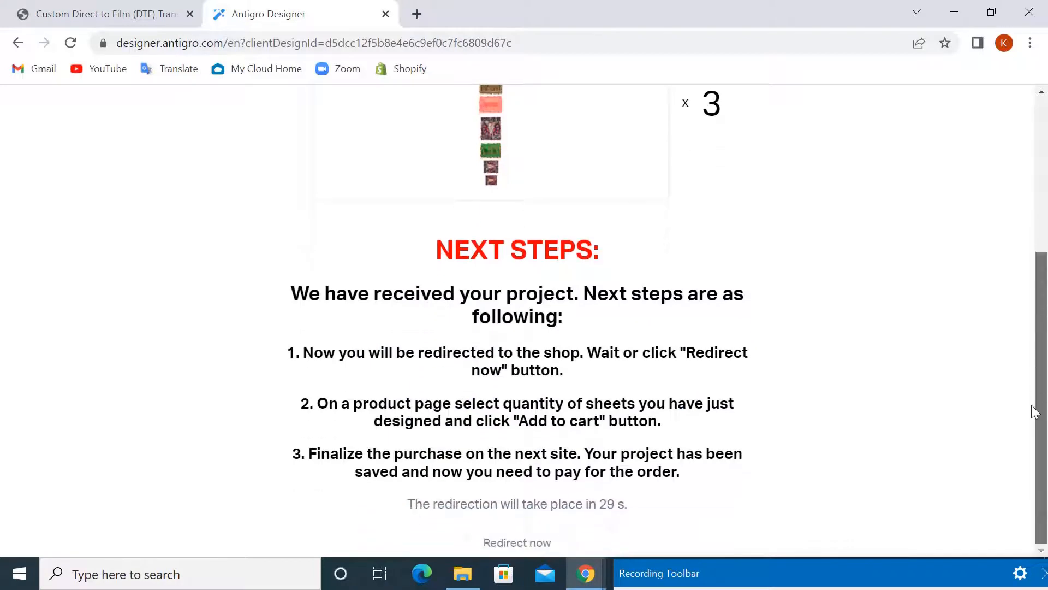
click(521, 542)
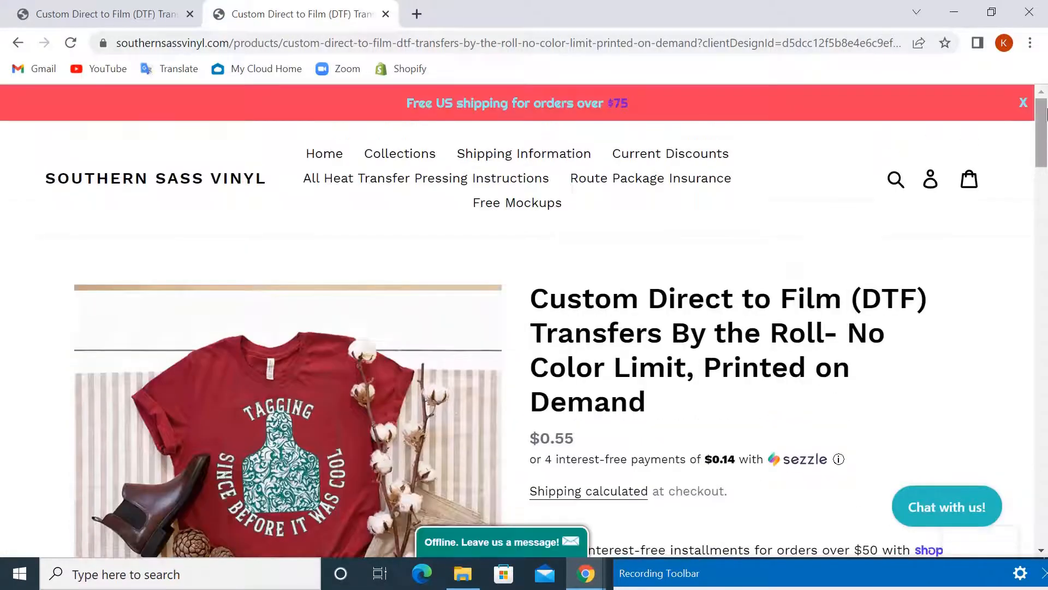
Choose the 300" pricing tier for the custom DTF transfers, set the quantity to 300, and add them to the cart.
drag(1040, 120, 1034, 159)
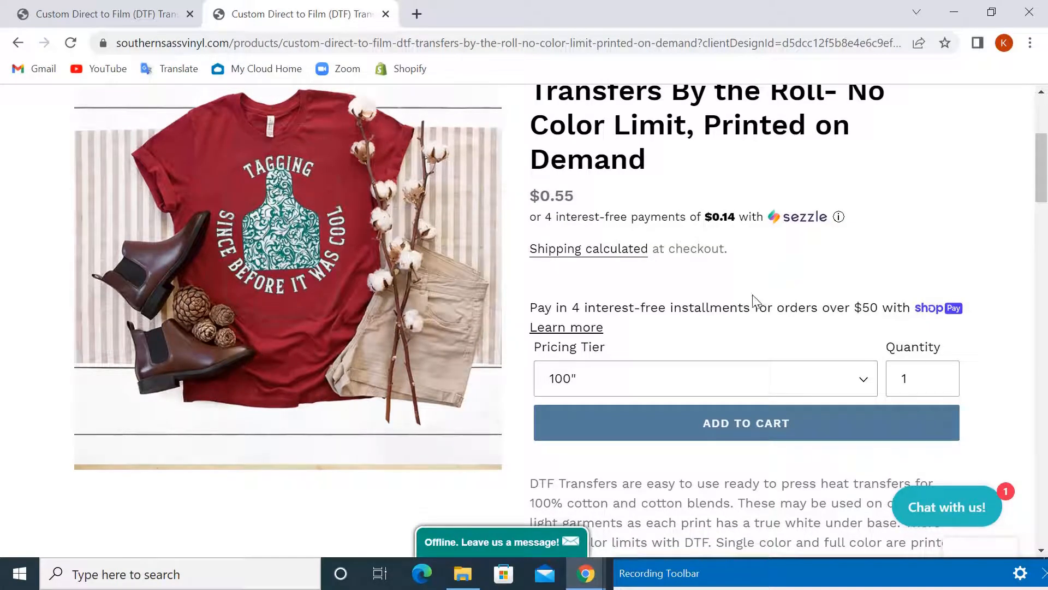
click(851, 390)
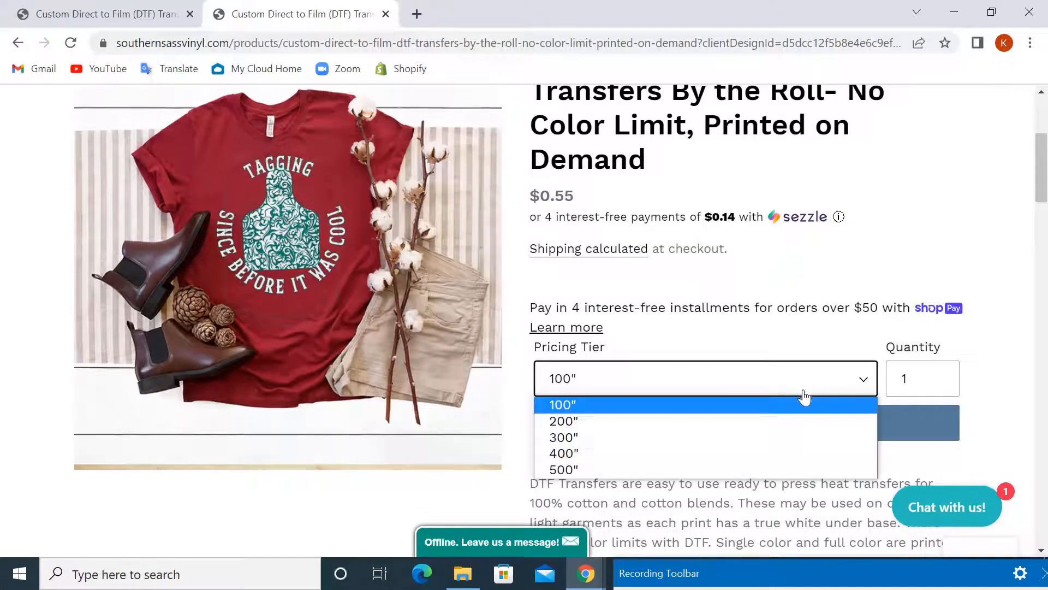
click(595, 437)
click(920, 373)
drag(921, 373, 900, 375)
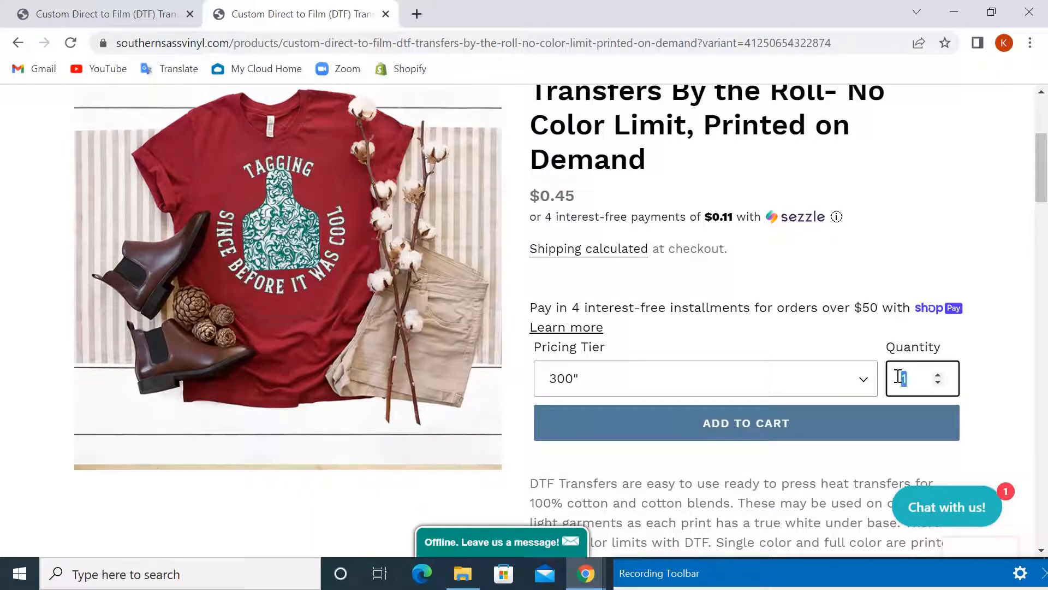
text(300)
click(738, 432)
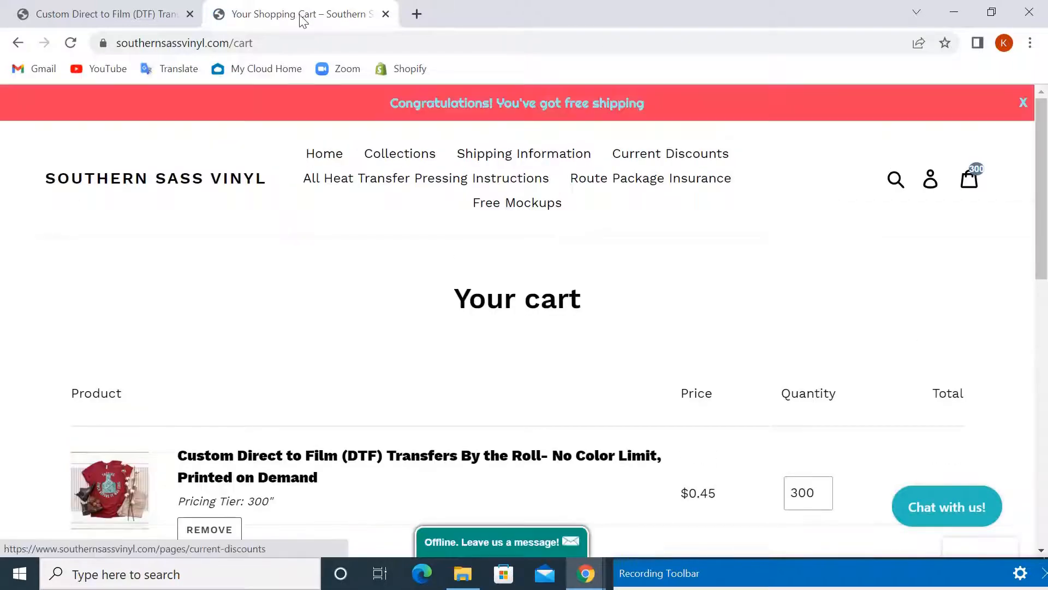
Close the cart page and start a new one-sheet 13" x 100" design from the designer link in the product's ordering instructions.
click(386, 14)
drag(1042, 160, 1045, 237)
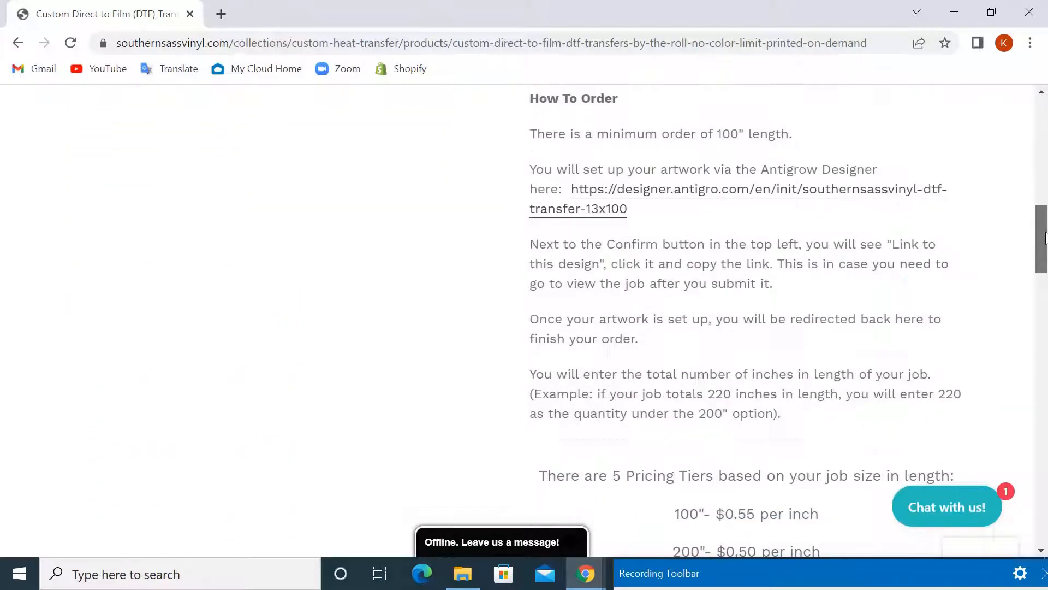
click(713, 195)
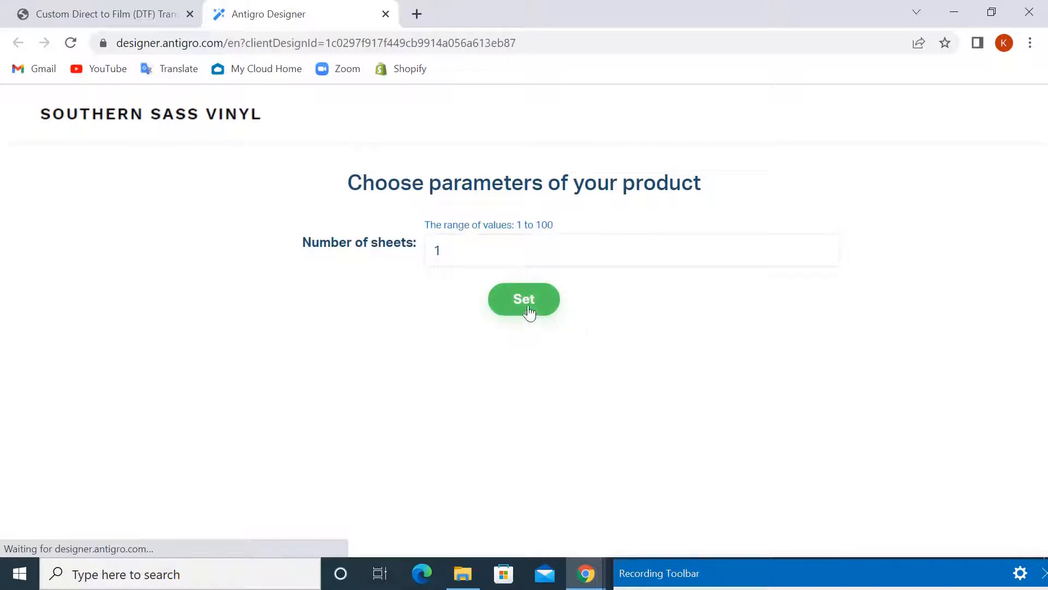
click(527, 306)
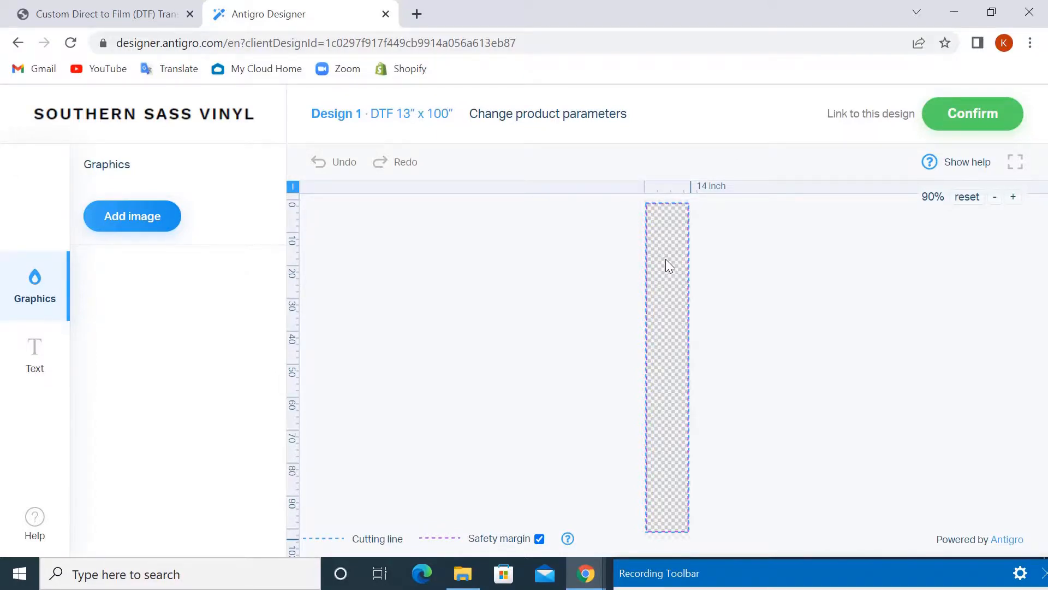
mouse_move(824, 570)
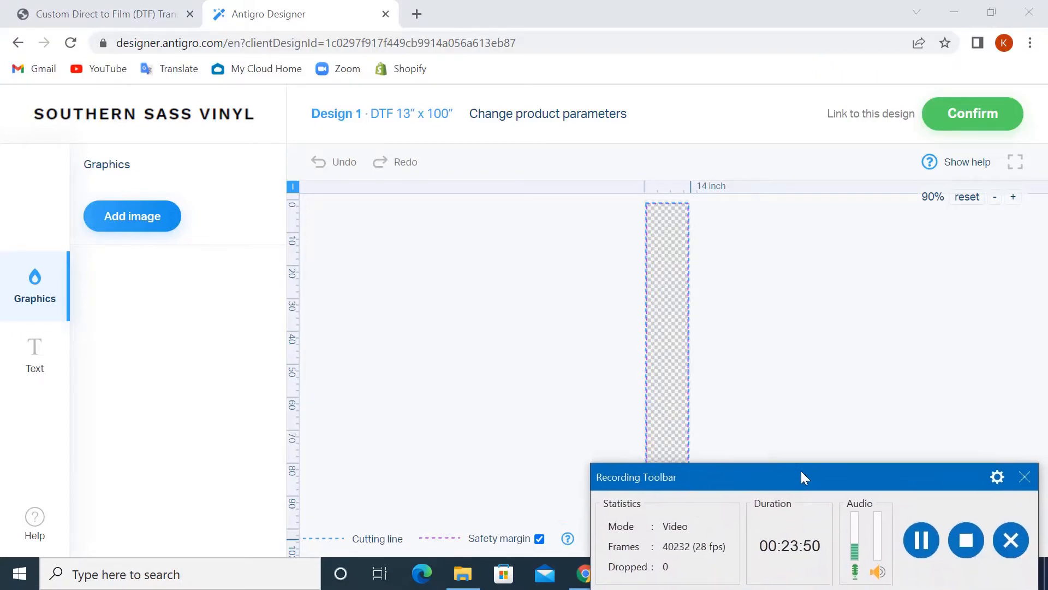